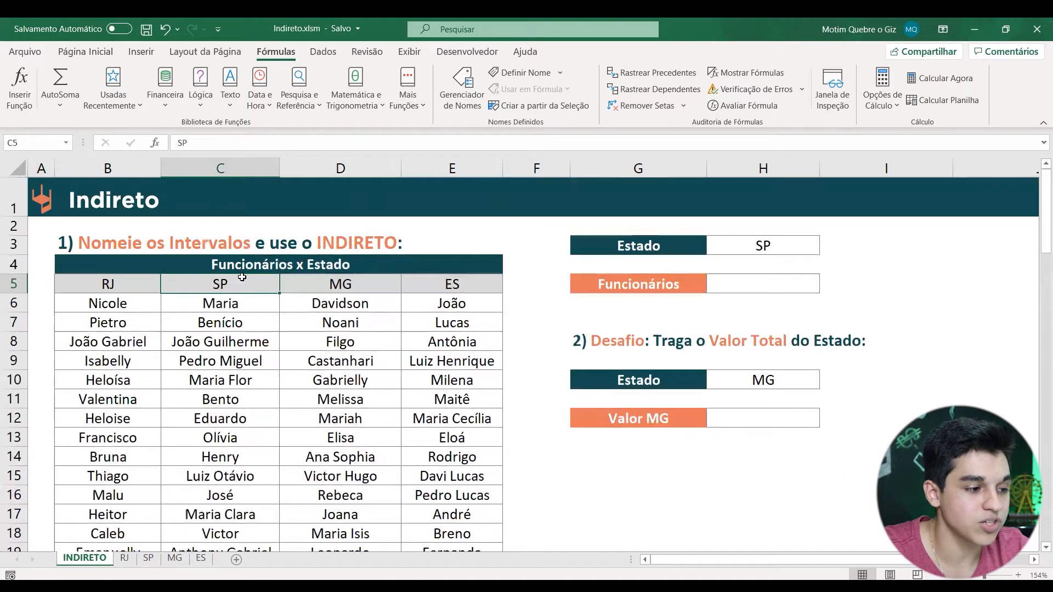
Review the employee lists under the MG, ES, SP and RJ headers of the Funcionários x Estado table
click(315, 286)
drag(340, 303, 340, 515)
drag(471, 312, 466, 516)
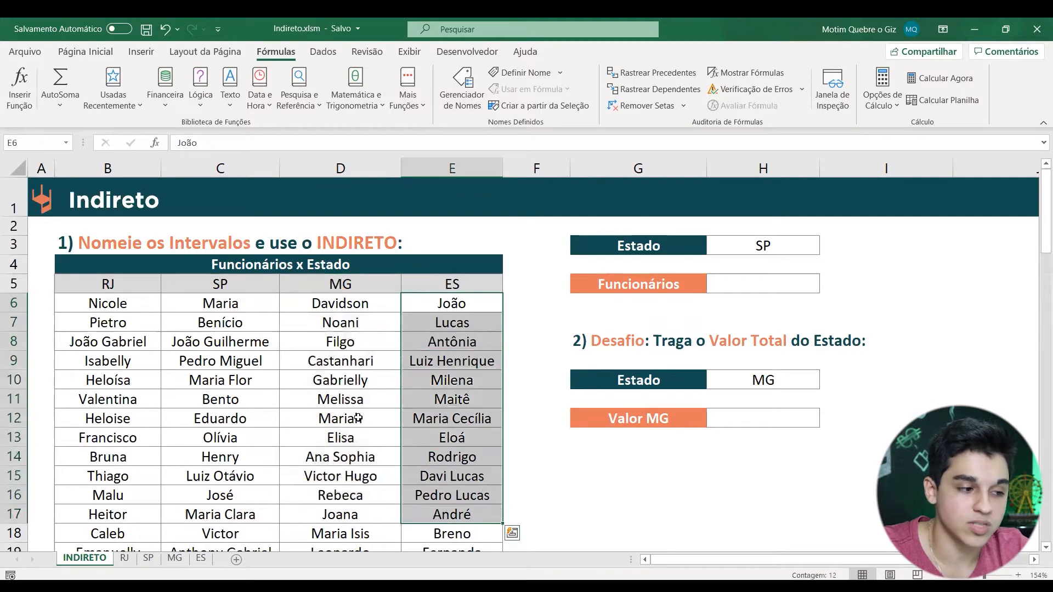
drag(349, 306, 408, 475)
drag(238, 305, 228, 437)
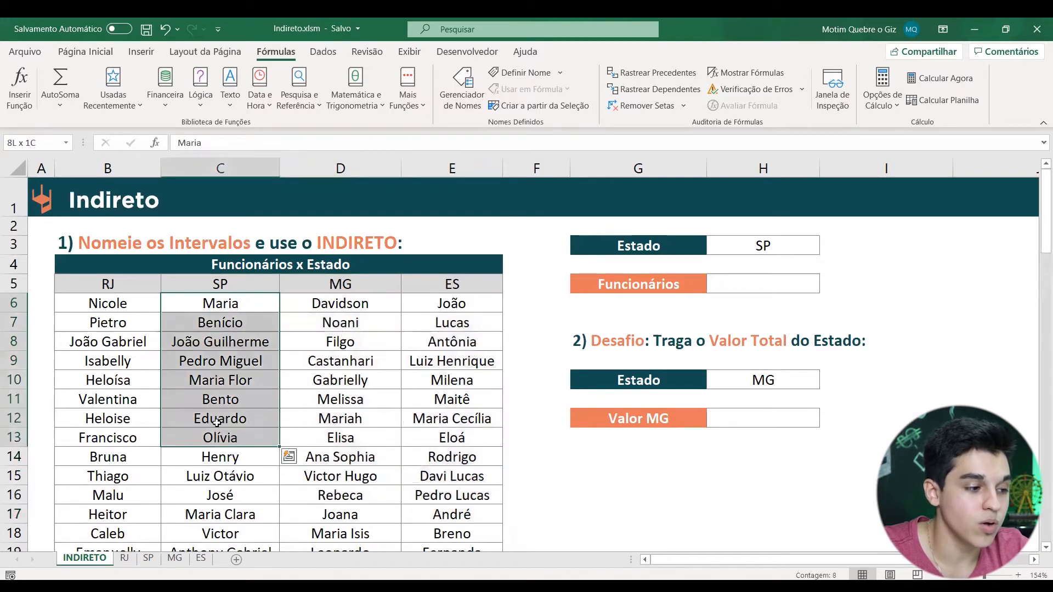
drag(108, 303, 118, 398)
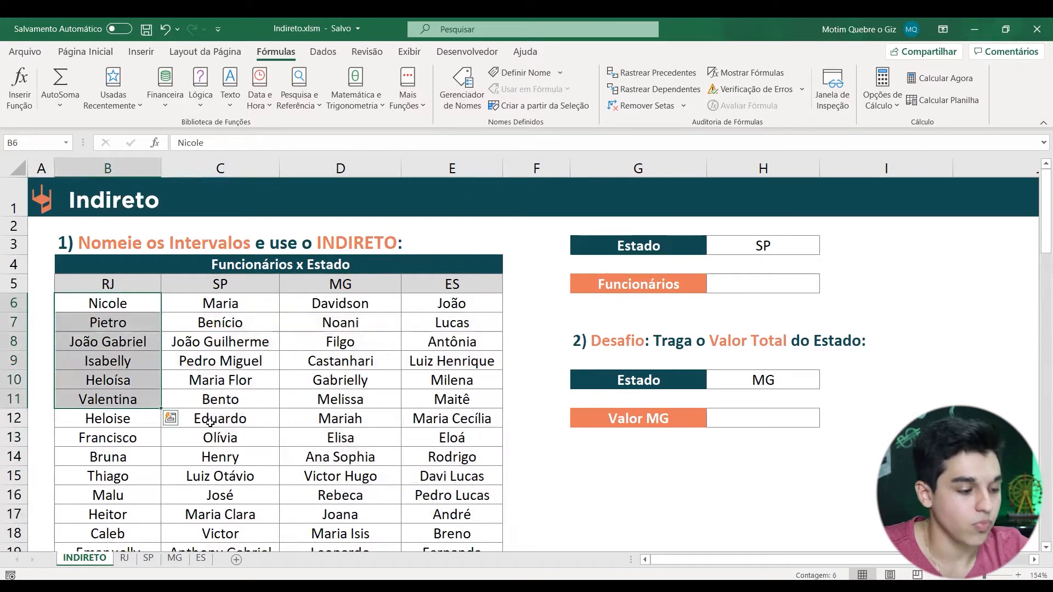
Examine the branch table on the RJ sheet, from the Nome column across to the Valor RJ column
click(130, 559)
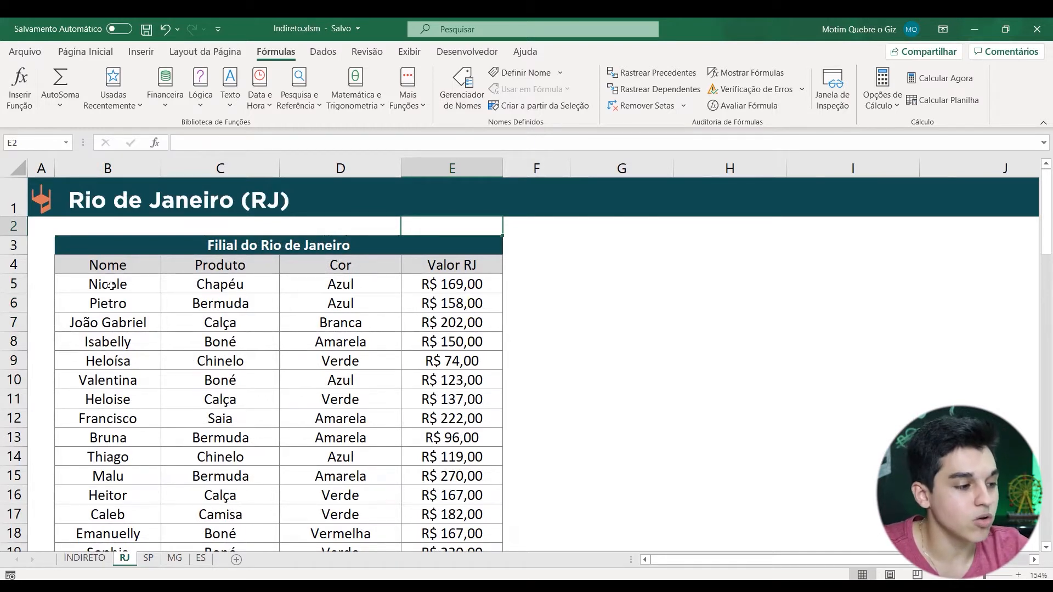
drag(111, 285, 314, 280)
mouse_move(392, 283)
mouse_down()
mouse_move(436, 283)
mouse_move(461, 324)
mouse_move(464, 531)
mouse_up()
click(459, 265)
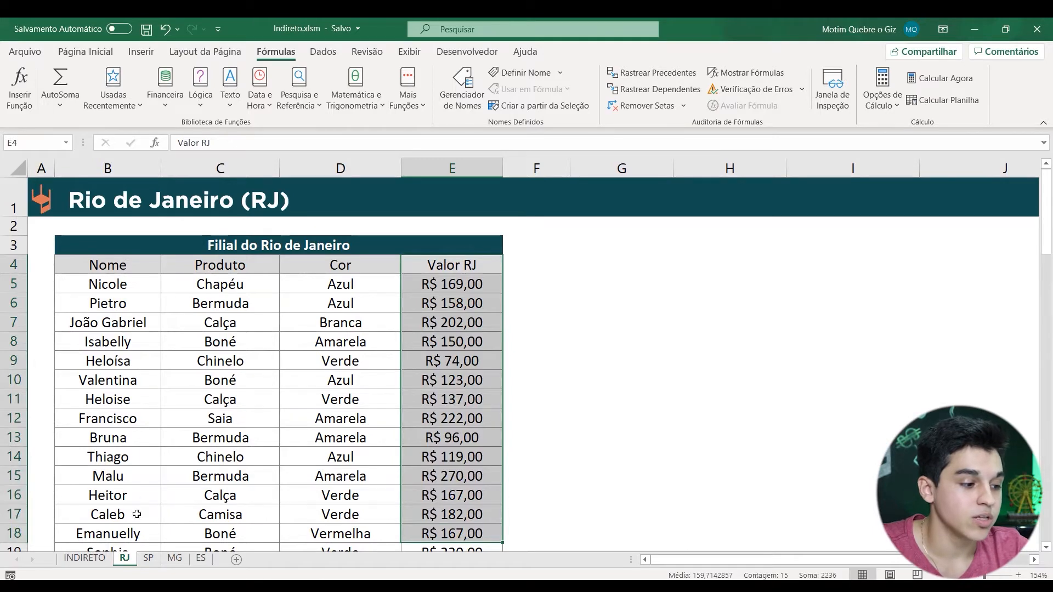
Examine the Valor SP column on the SP sheet and the Valor MG and Nome columns on the MG sheet
click(148, 558)
drag(457, 274, 461, 495)
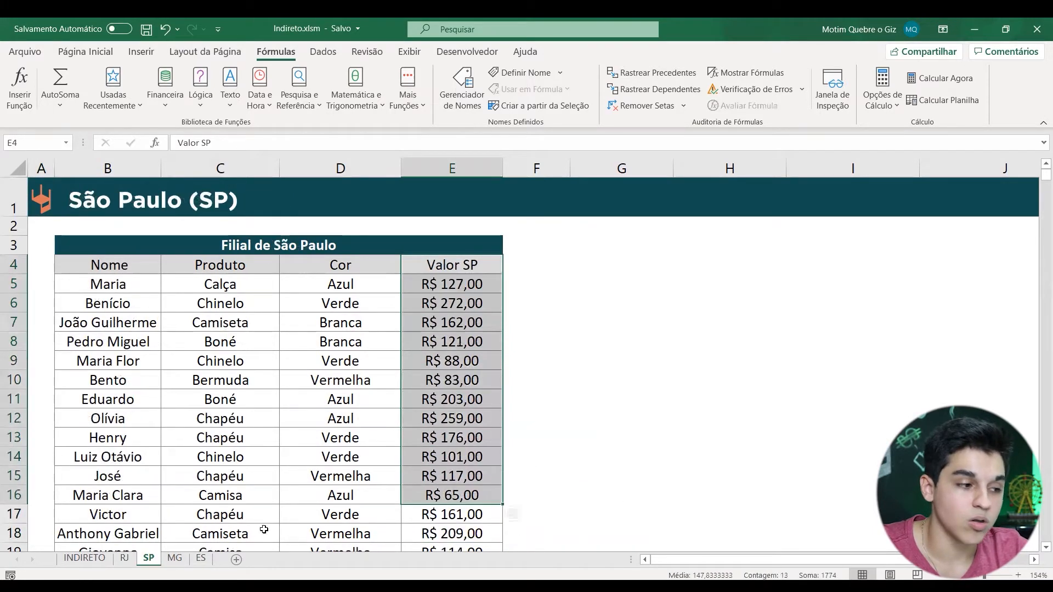
click(174, 557)
drag(454, 269, 458, 480)
click(136, 295)
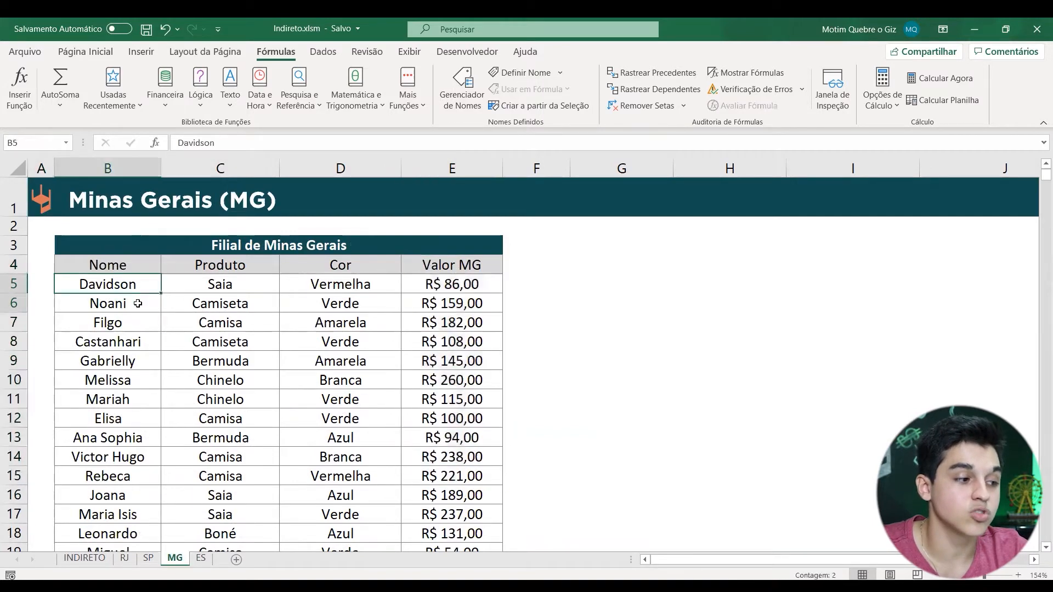
drag(135, 294, 144, 446)
Compare the MG employee list on the INDIRETO sheet with the branch sheets, including the value and name columns of ES
click(84, 558)
drag(340, 303, 339, 457)
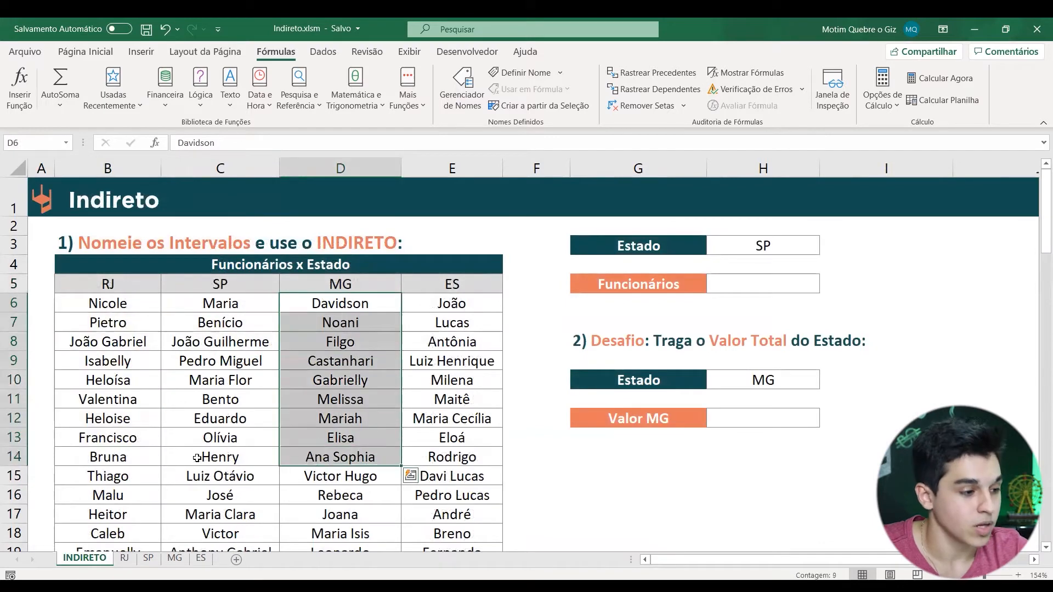
click(201, 559)
drag(446, 284, 451, 419)
drag(108, 284, 116, 403)
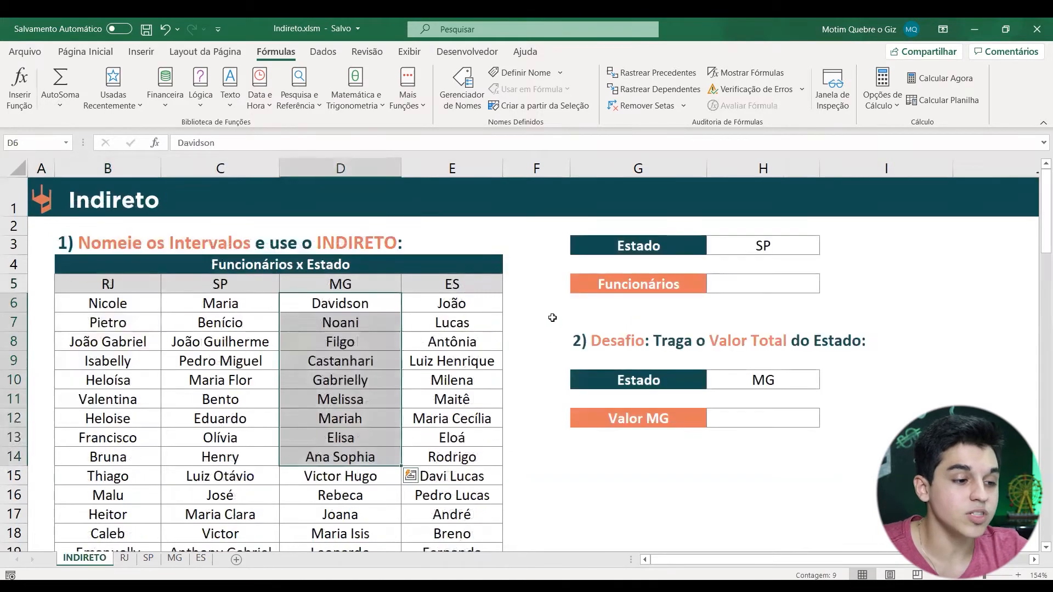
click(552, 318)
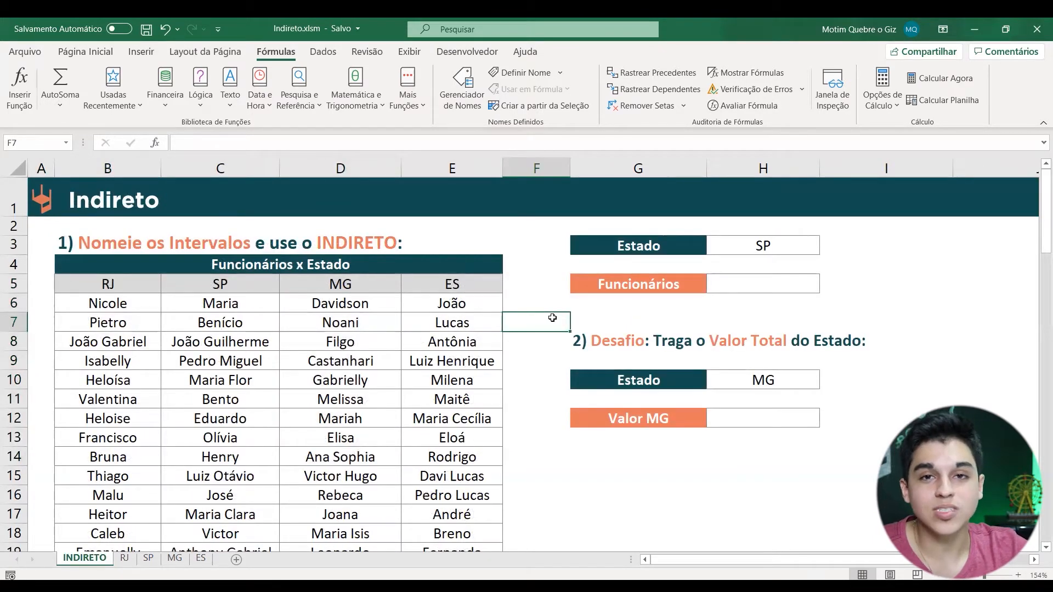
Try out the Estado list in cell H3 by choosing RJ and returning to SP
click(690, 287)
click(726, 283)
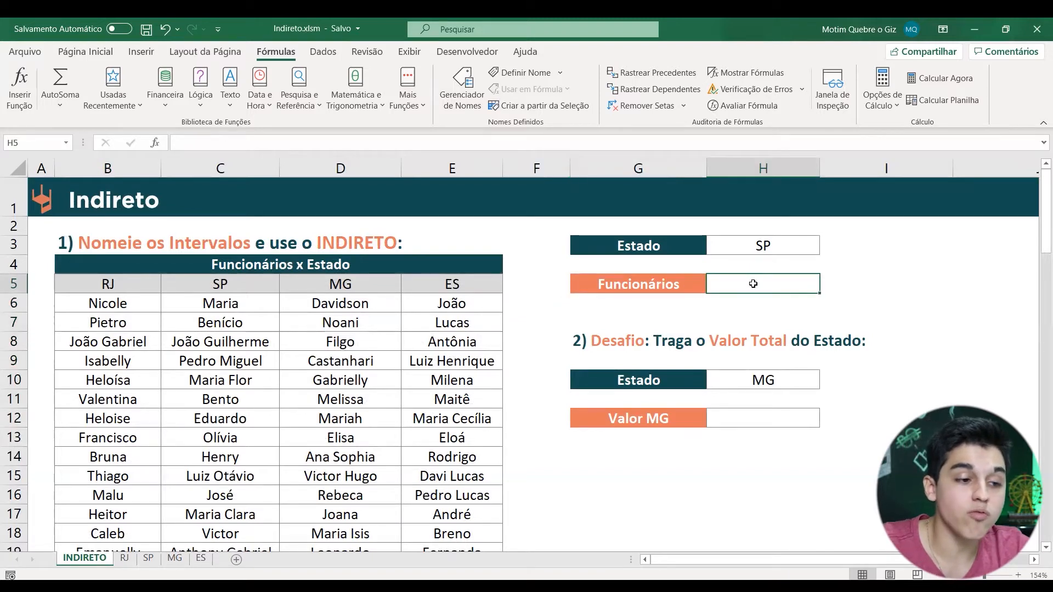
click(771, 255)
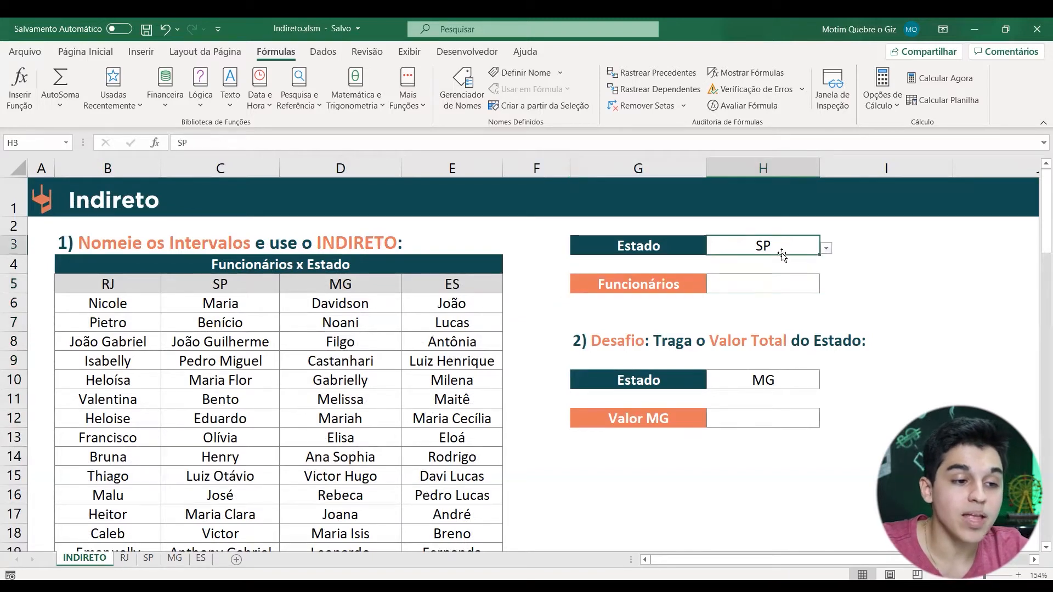
click(827, 250)
click(821, 262)
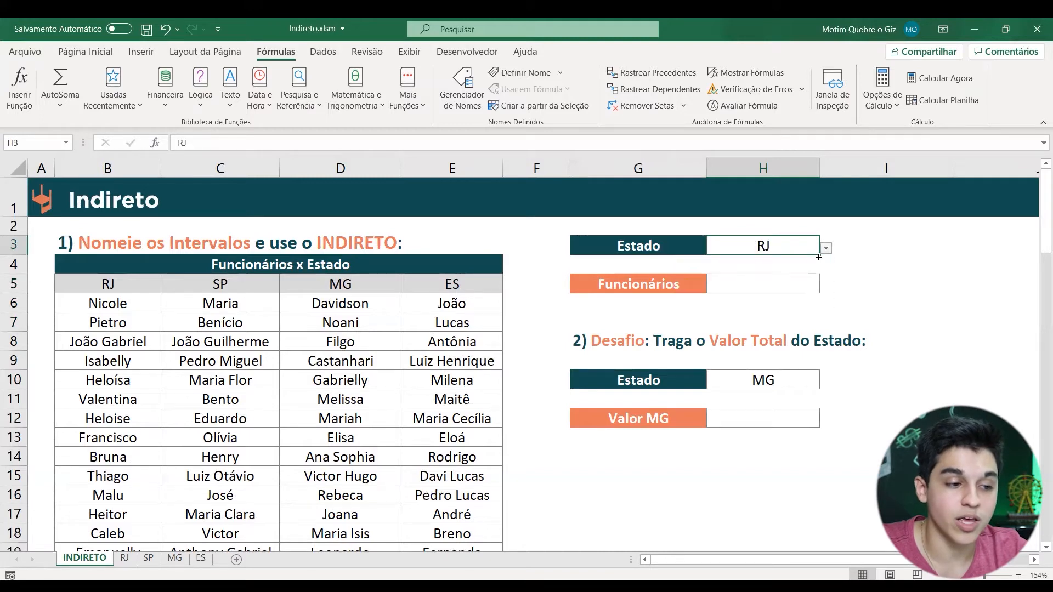
click(826, 249)
click(806, 277)
click(827, 248)
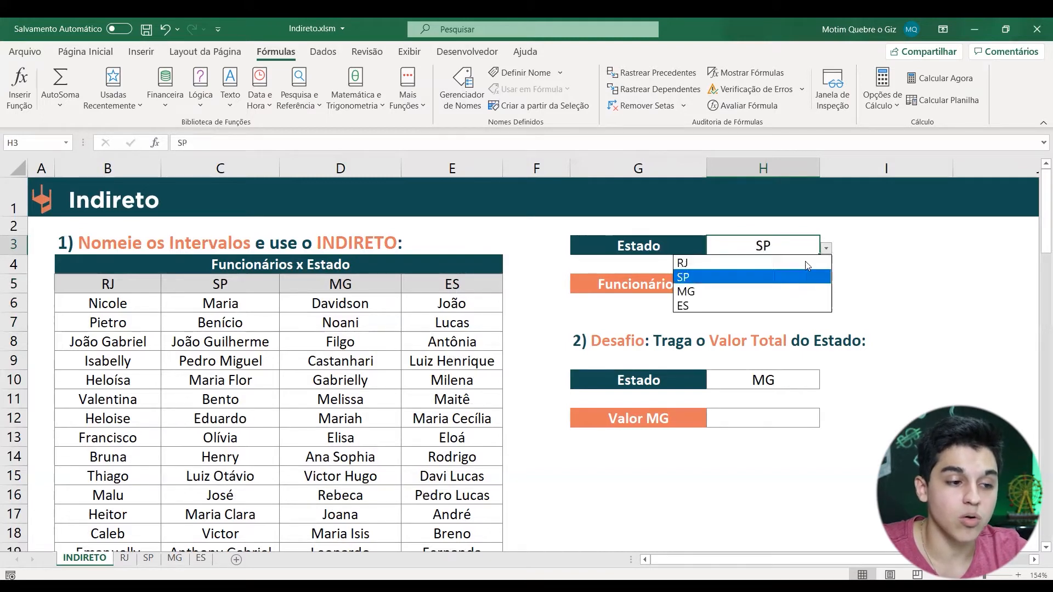
click(763, 277)
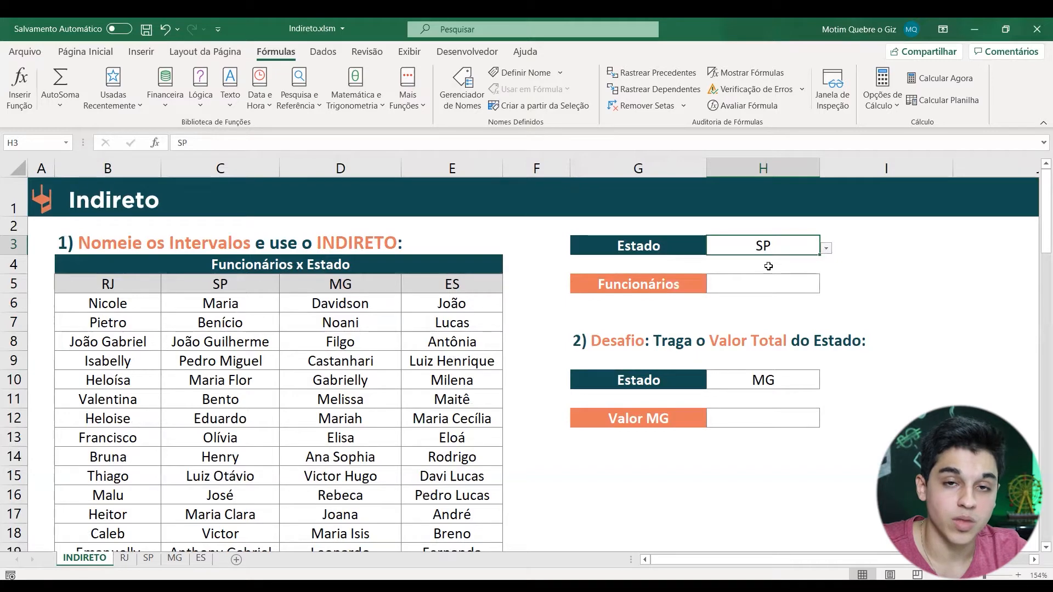
Inspect the data validation settings and source range of the Estado cell H3, and check its list of states
click(322, 52)
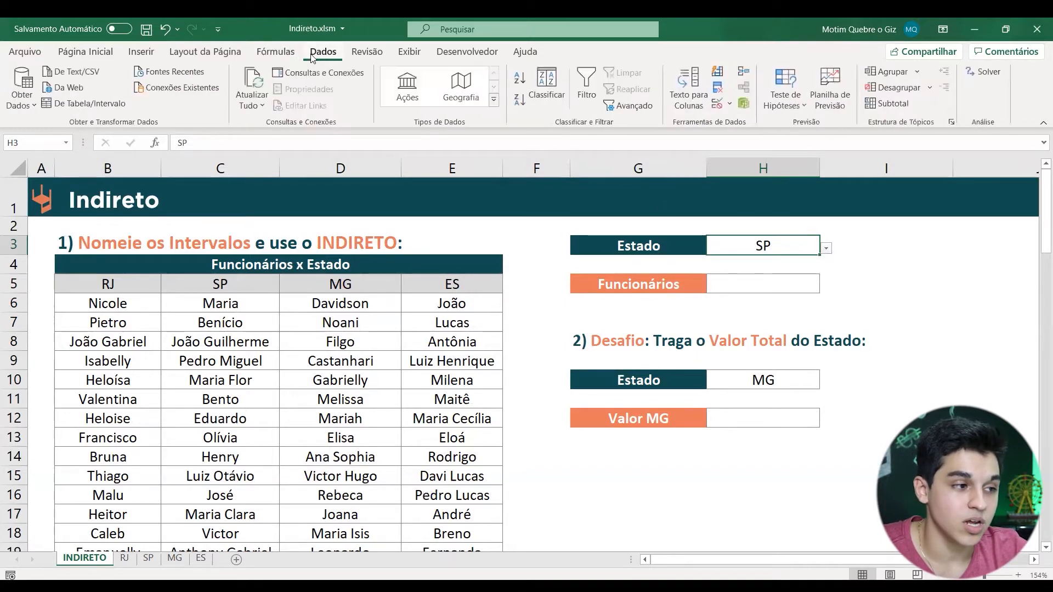
click(729, 104)
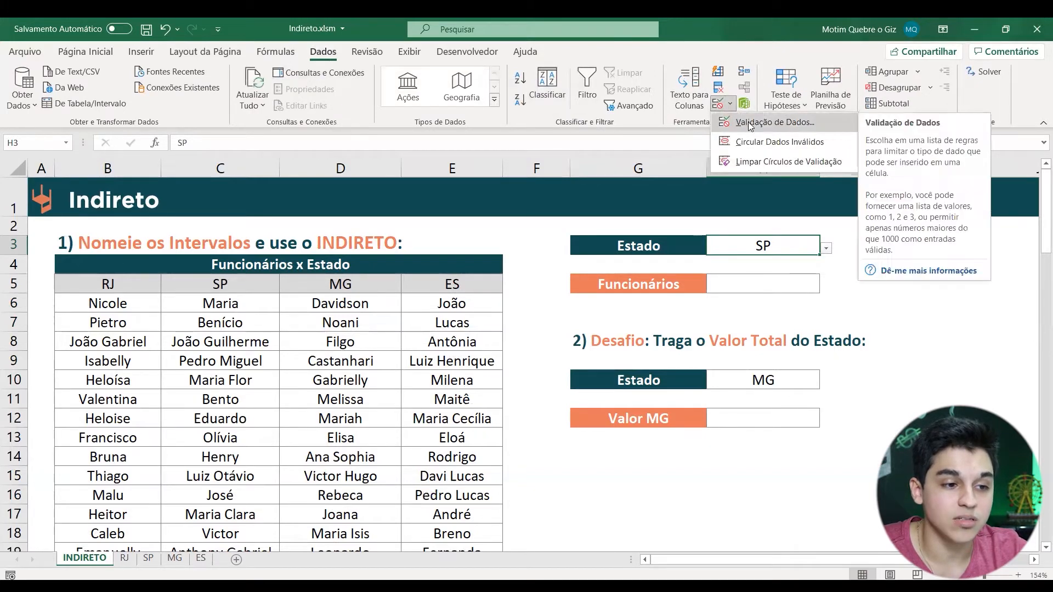
click(744, 125)
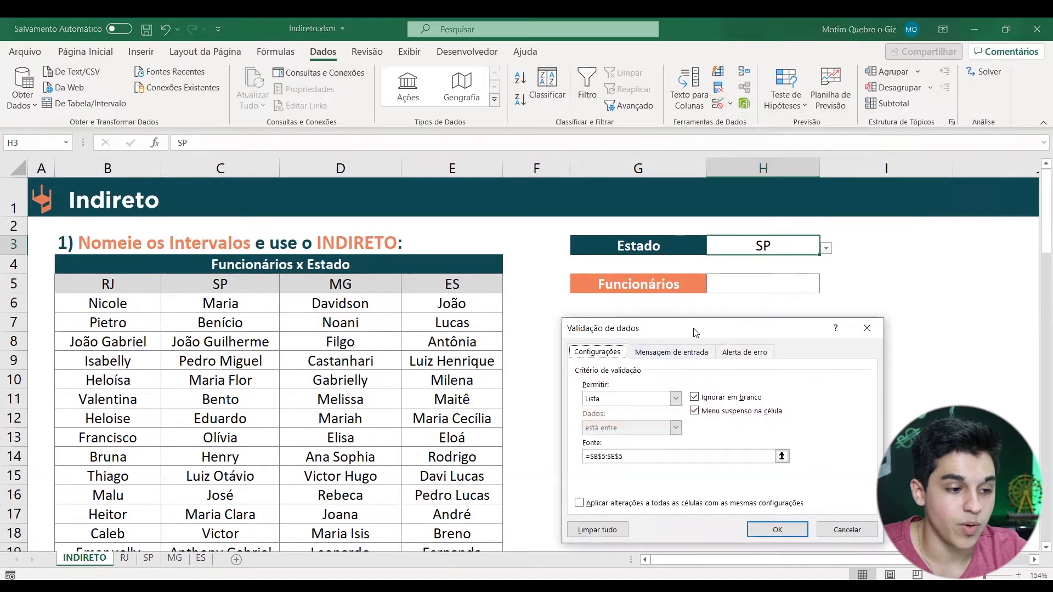
drag(697, 329, 659, 225)
click(571, 351)
drag(571, 351, 533, 354)
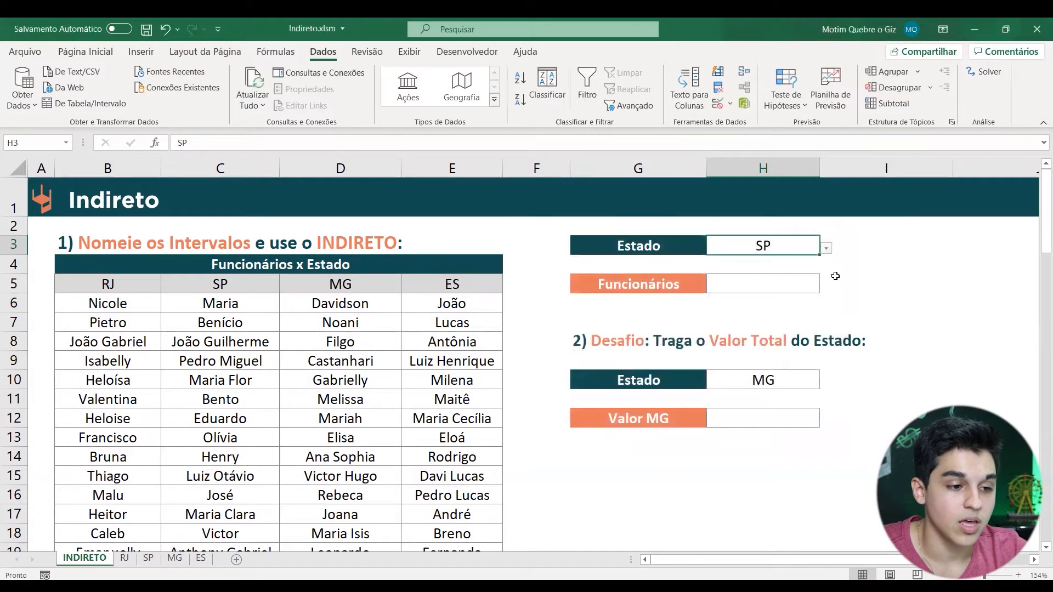
click(825, 250)
click(813, 275)
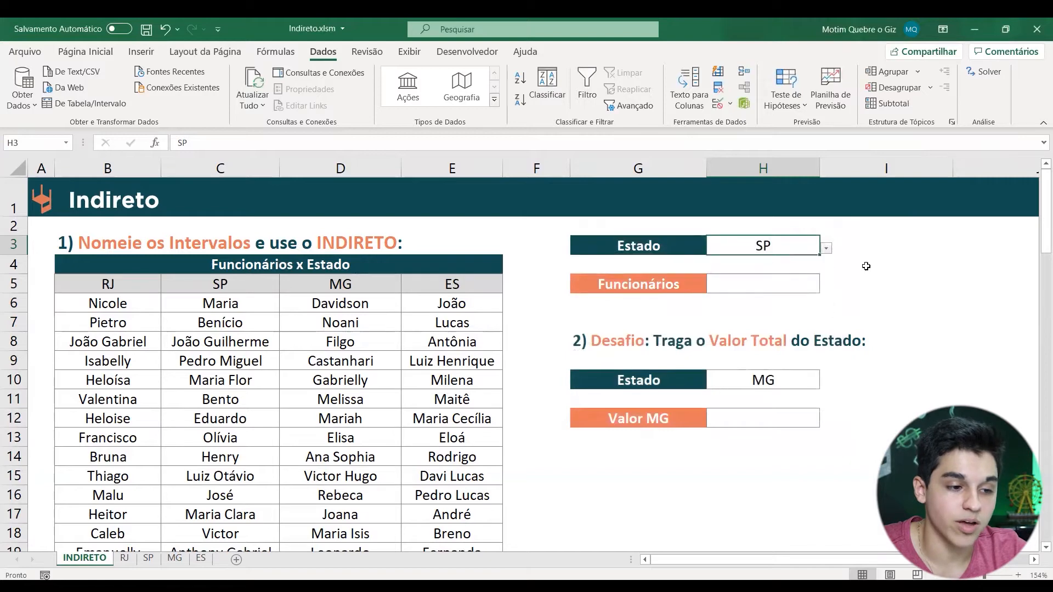
Examine the Funcionários cell H5 against the state headers in row 5 and the employees under SP
click(783, 288)
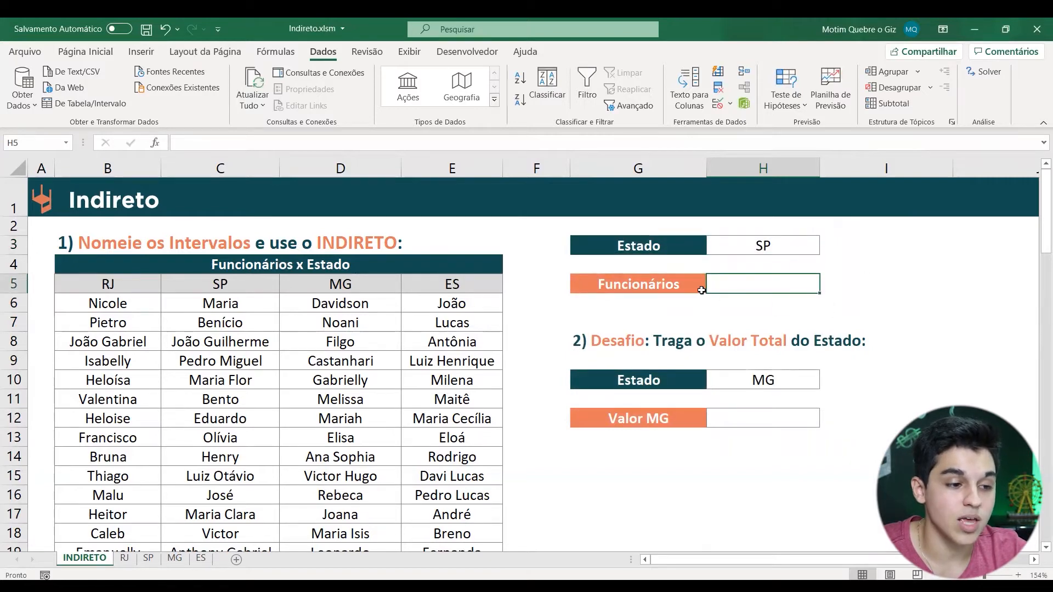
click(82, 285)
click(207, 285)
drag(232, 301, 222, 517)
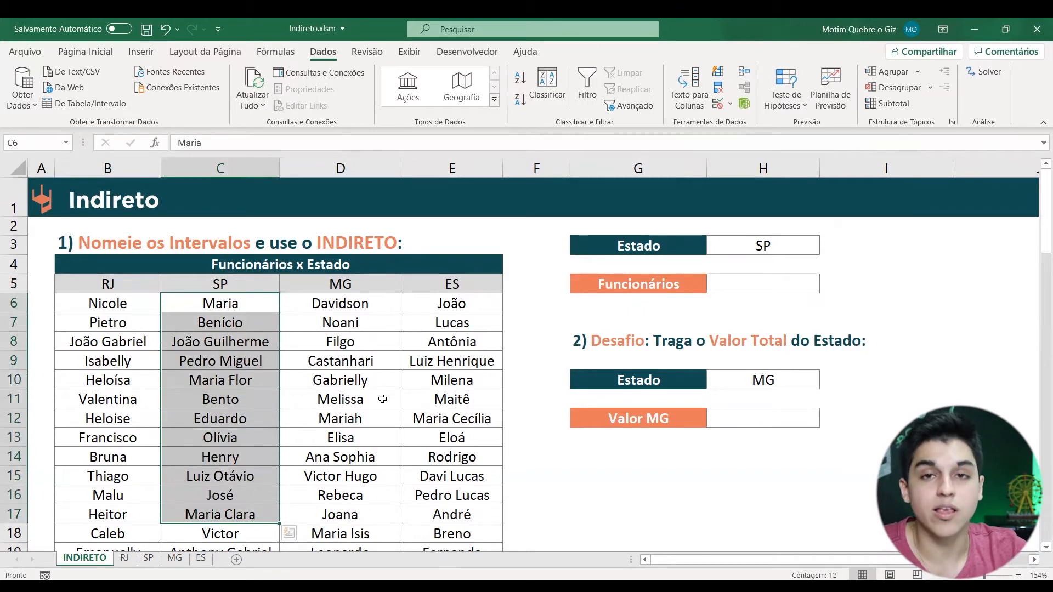
click(737, 314)
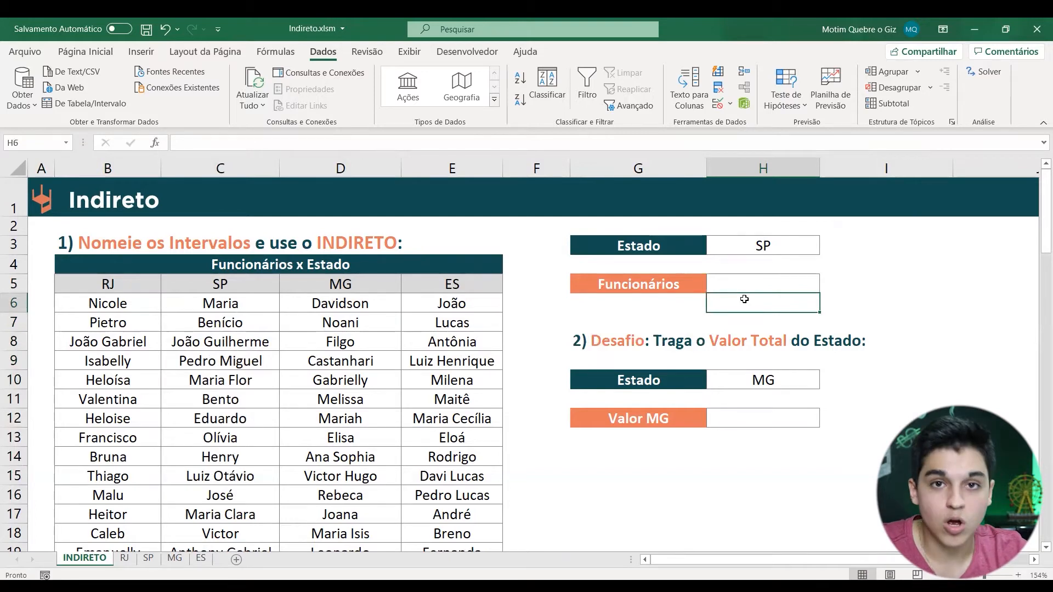
click(239, 289)
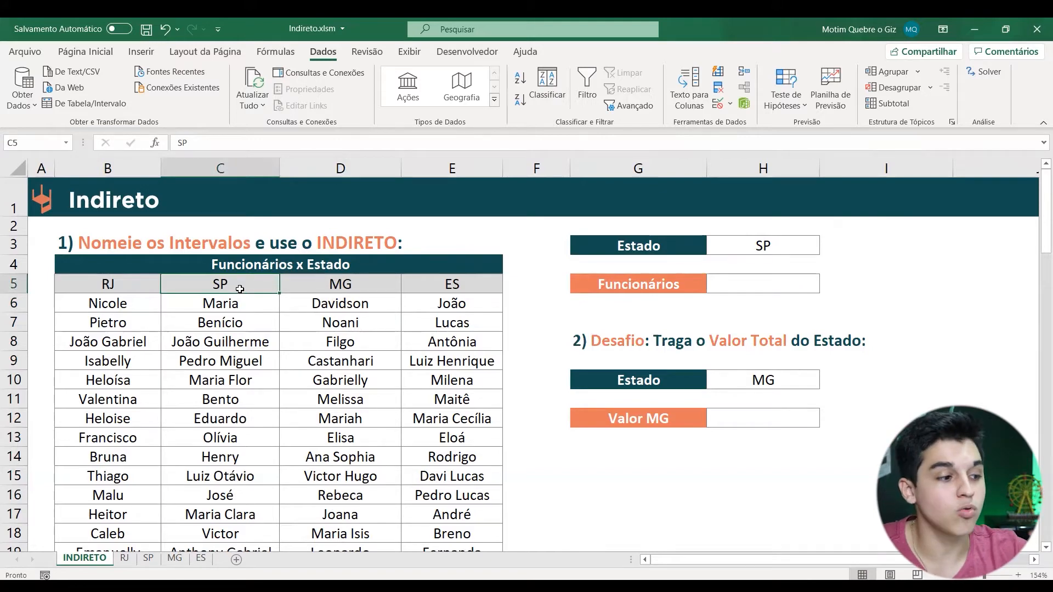
click(129, 286)
click(329, 283)
click(437, 281)
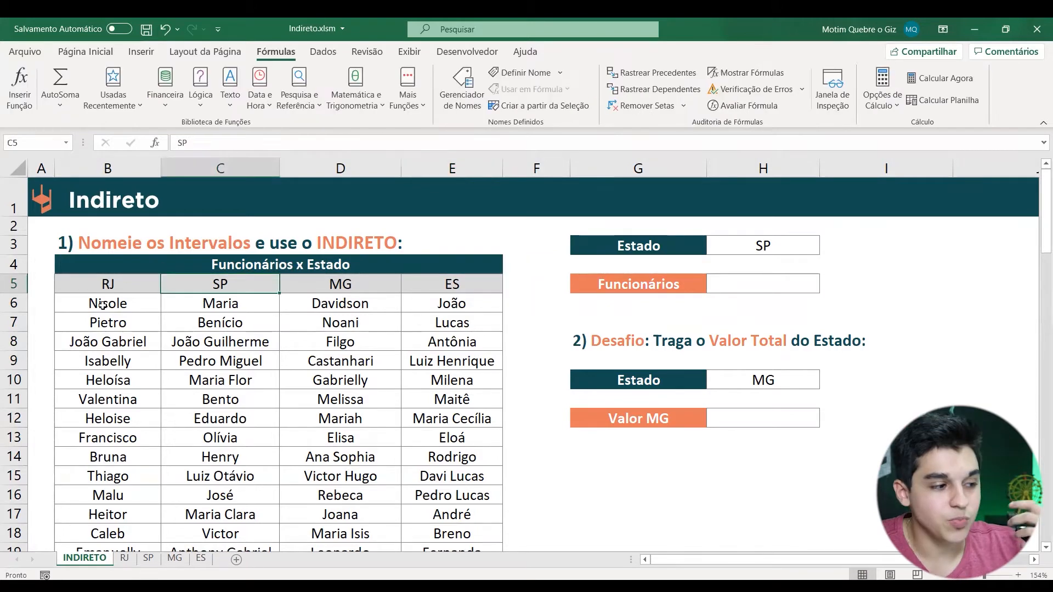
Name the employee range B6:B56 under the RJ header as RJ
click(105, 304)
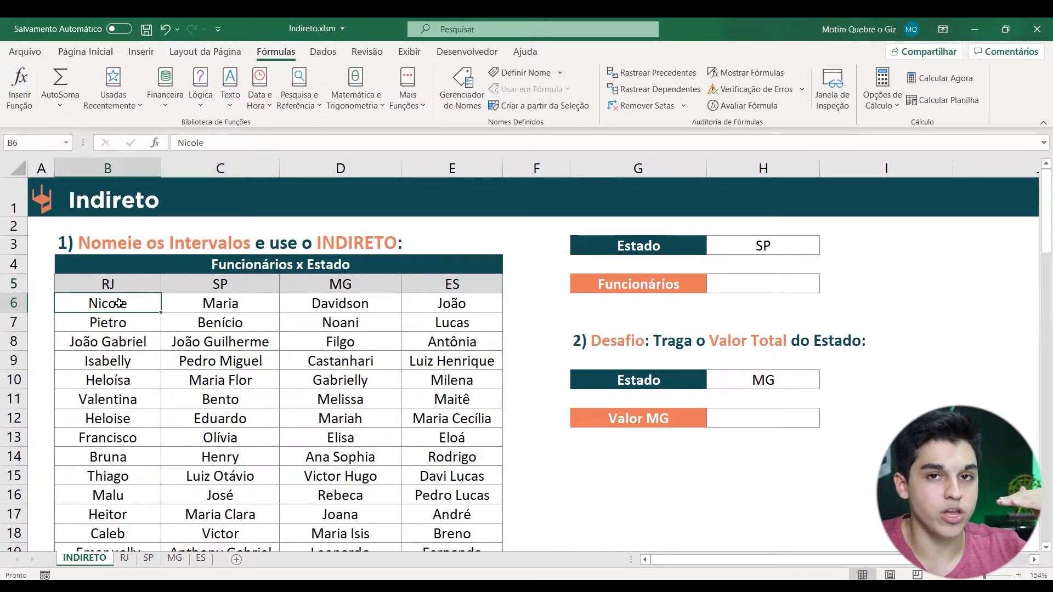
key(ctrl+shift+Down)
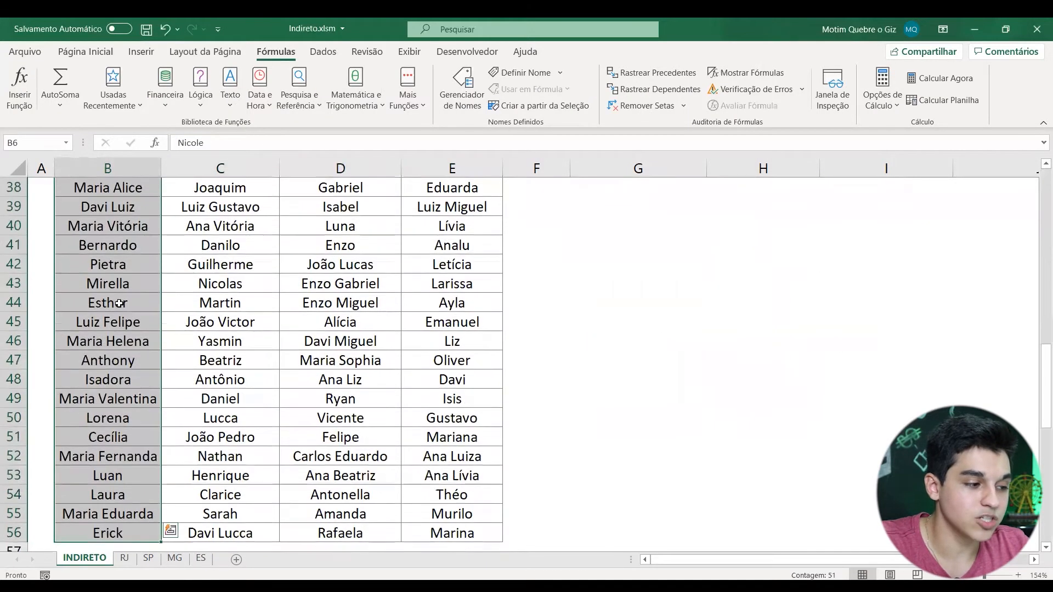
scroll(119, 303, up, 12)
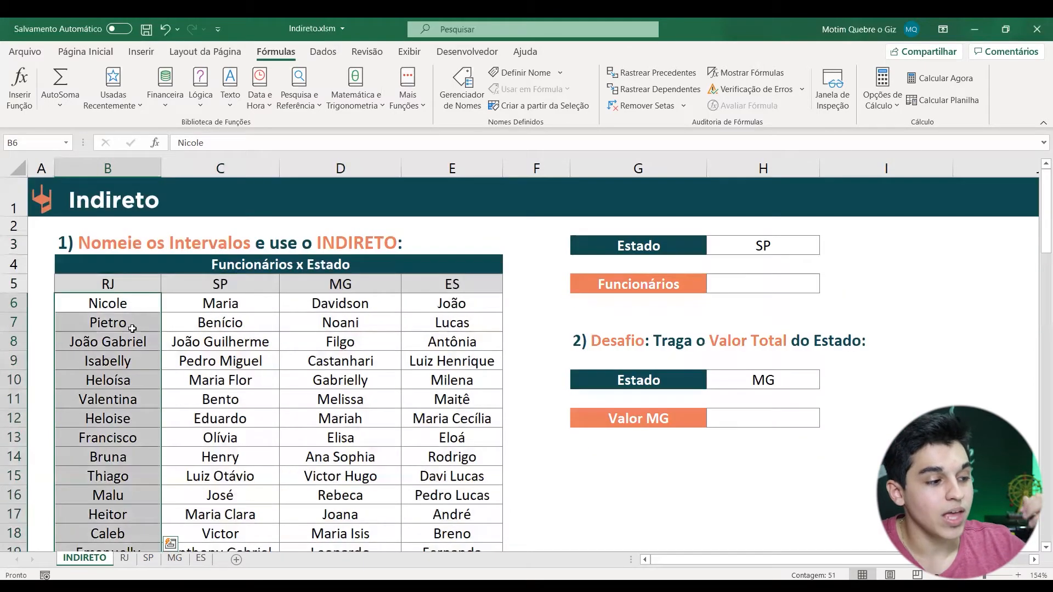
click(25, 142)
key(Caps_Lock)
text(RJ)
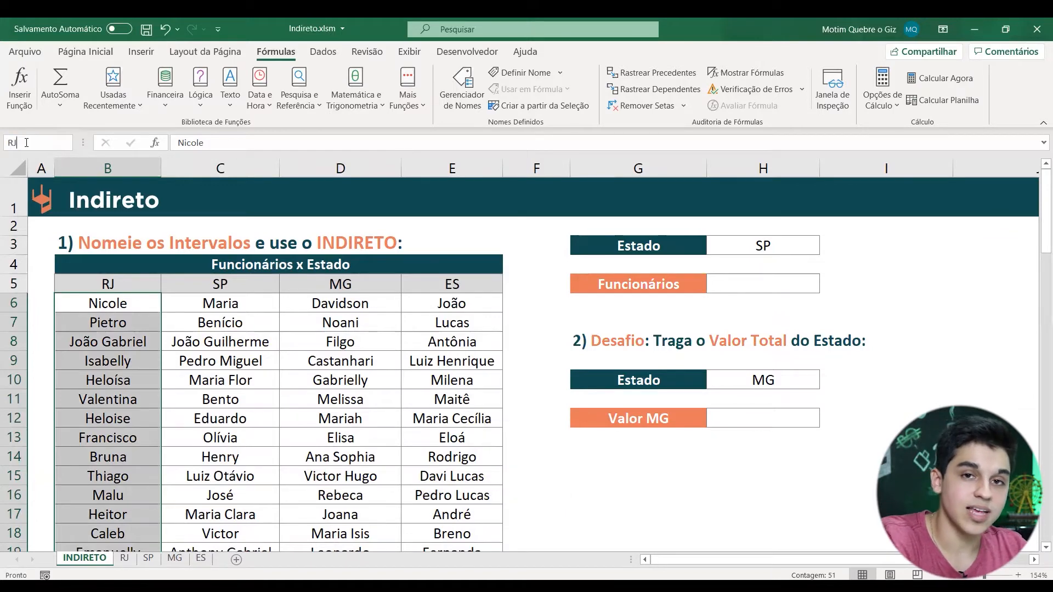
key(Return)
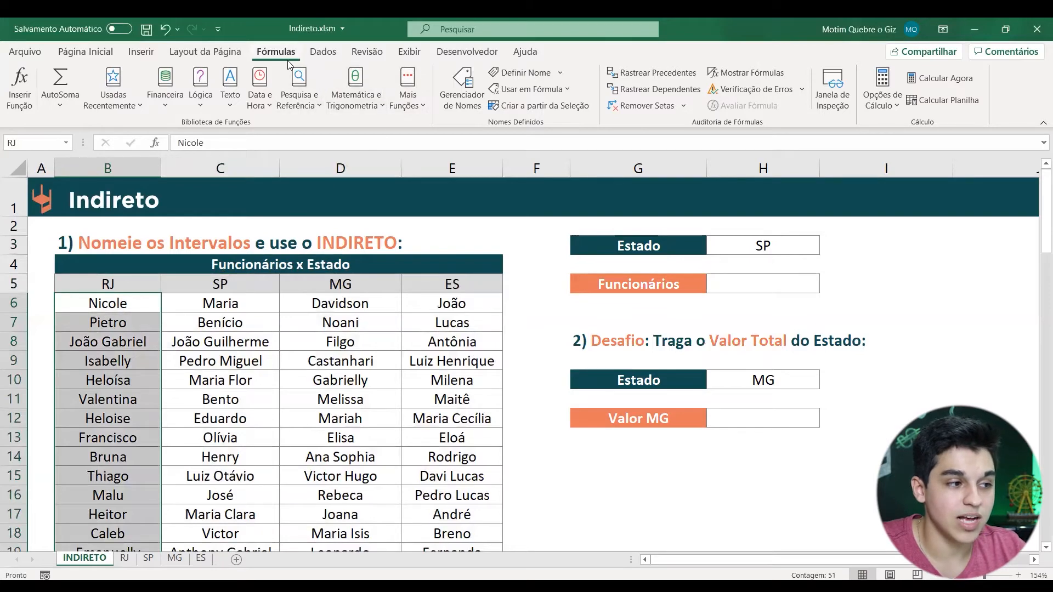
Check in the Name Manager which cells the RJ name refers to, and compare them with the employee list
click(462, 88)
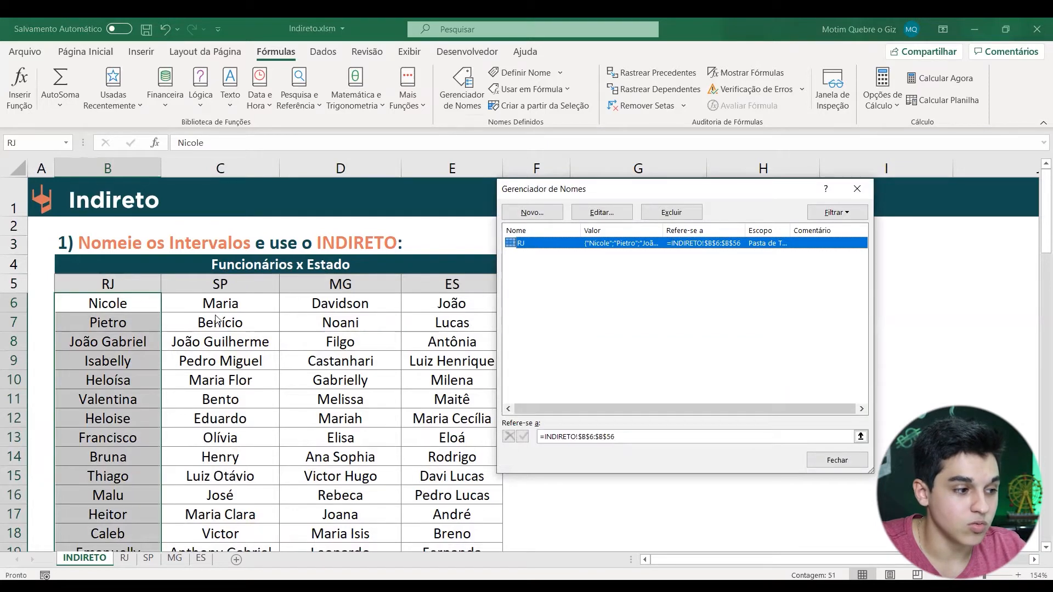
key(Escape)
scroll(156, 425, down, 3)
scroll(159, 422, up, 3)
click(841, 282)
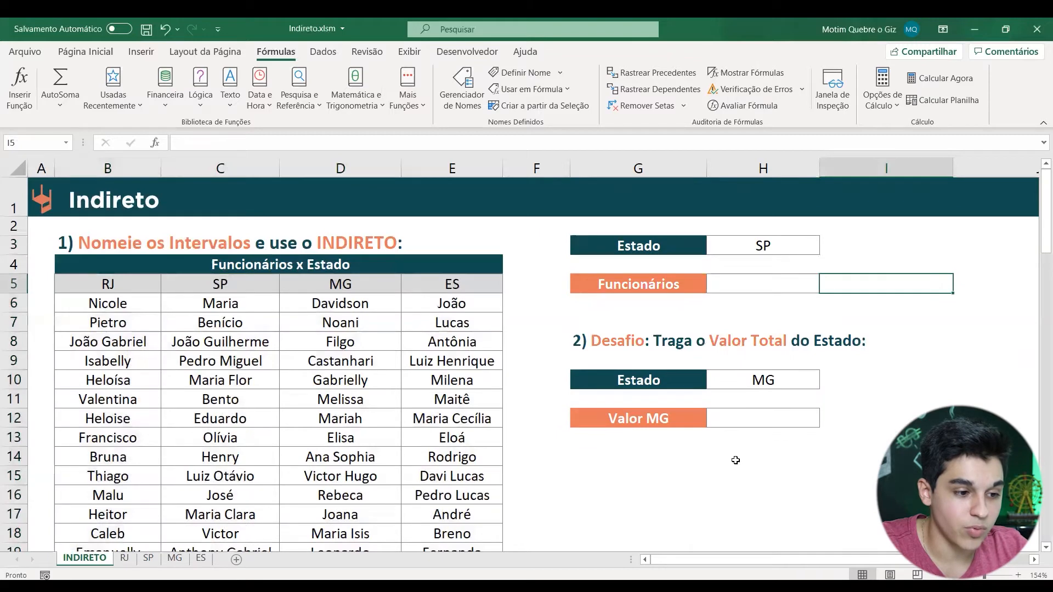
Enter the formula =RJ in cell G15 below the Valor MG block
click(641, 463)
scroll(639, 471, down, 1)
click(636, 405)
text(=)
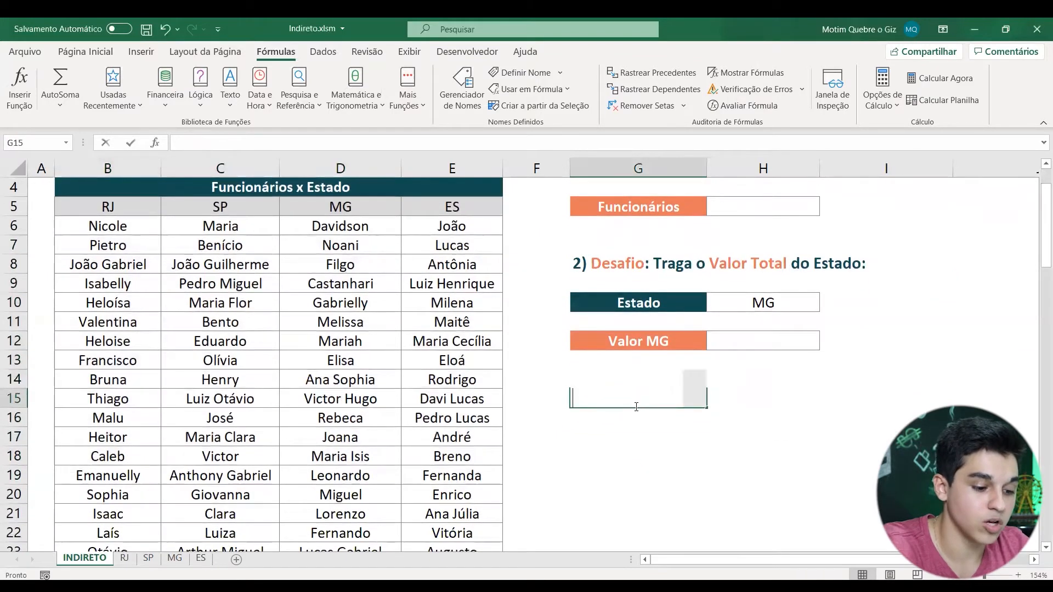
text(RJ)
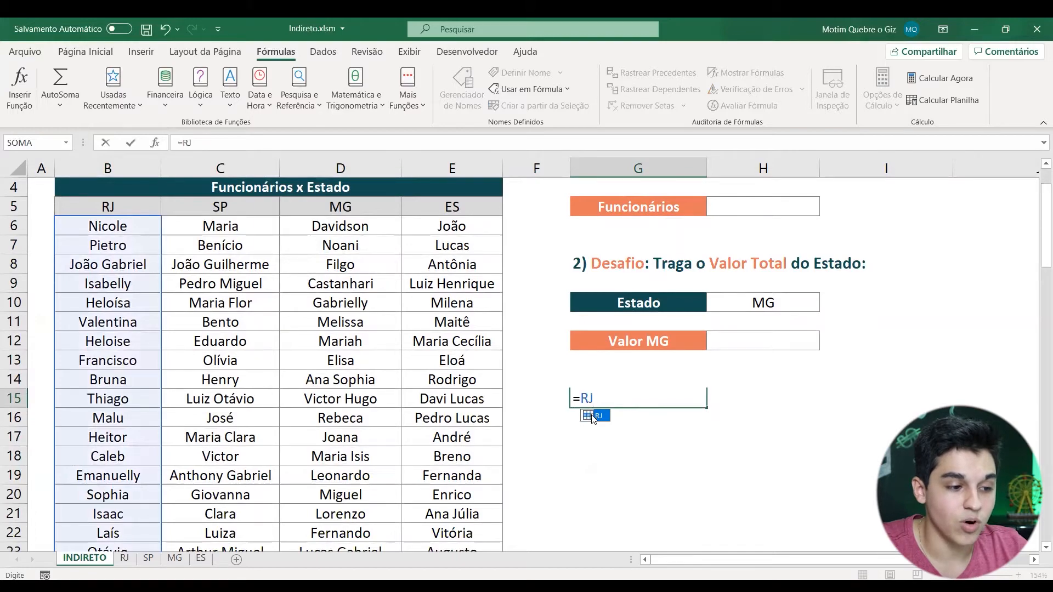
scroll(198, 305, down, 7)
scroll(198, 305, up, 7)
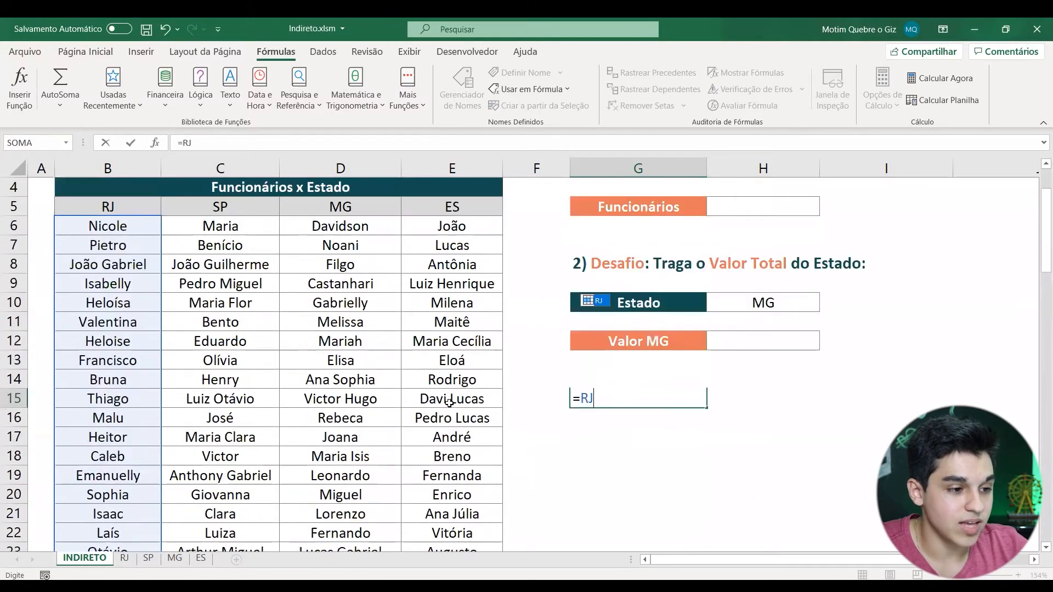
key(Return)
Examine the employee list returned in column G from G15 downward, and compare its formula with the range it references
scroll(642, 402, down, 12)
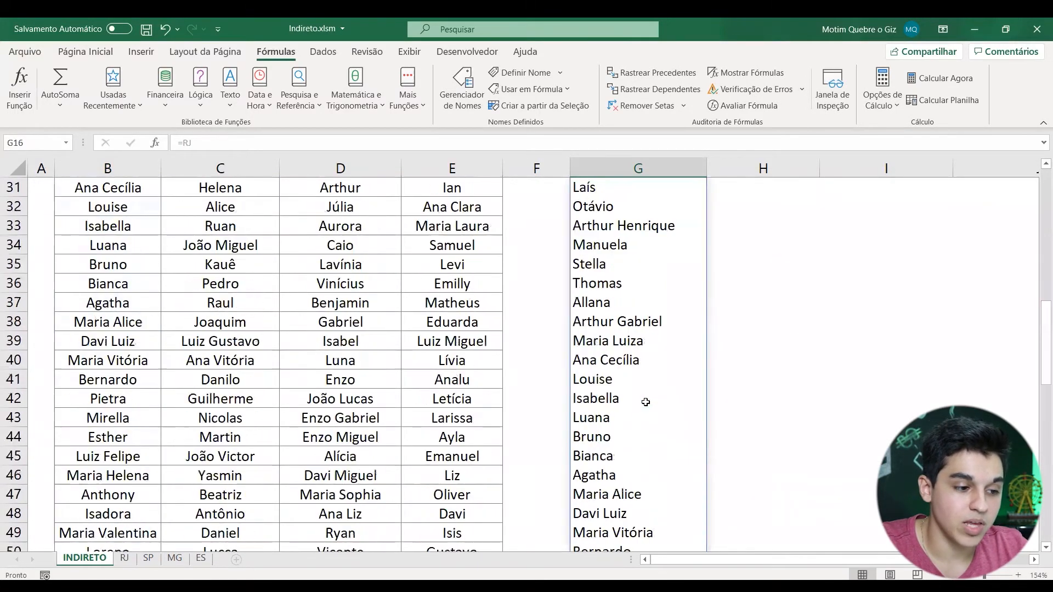
scroll(645, 402, down, 3)
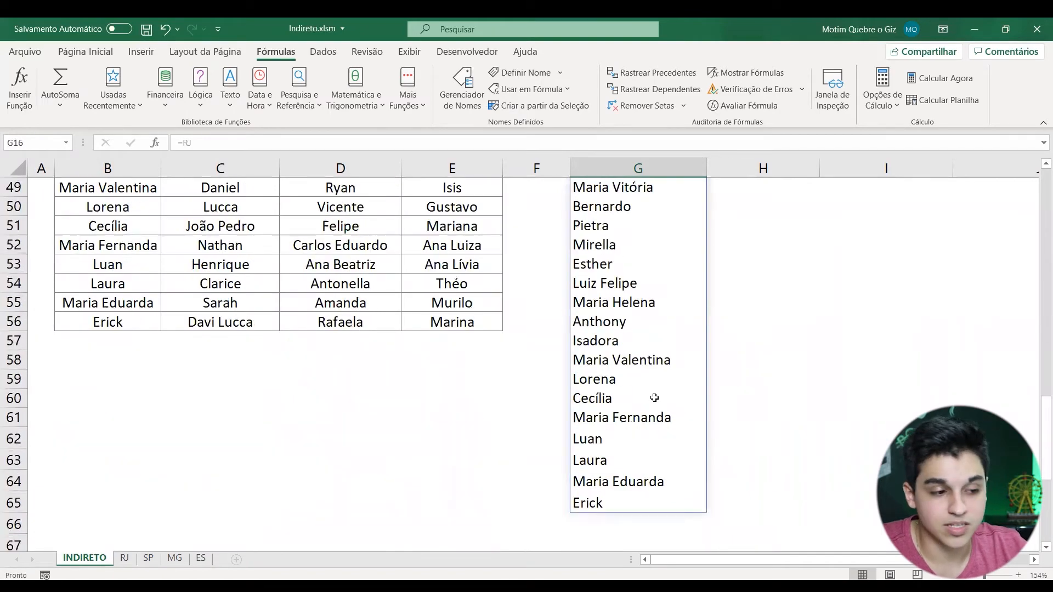
scroll(654, 398, up, 13)
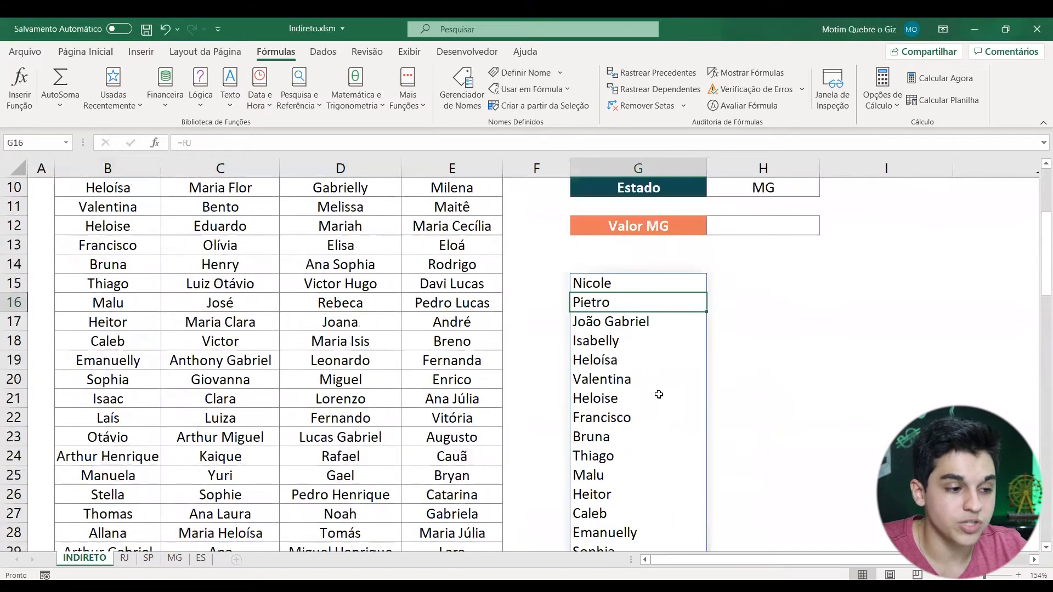
scroll(659, 395, up, 2)
scroll(539, 381, up, 1)
scroll(603, 400, down, 1)
double_click(618, 400)
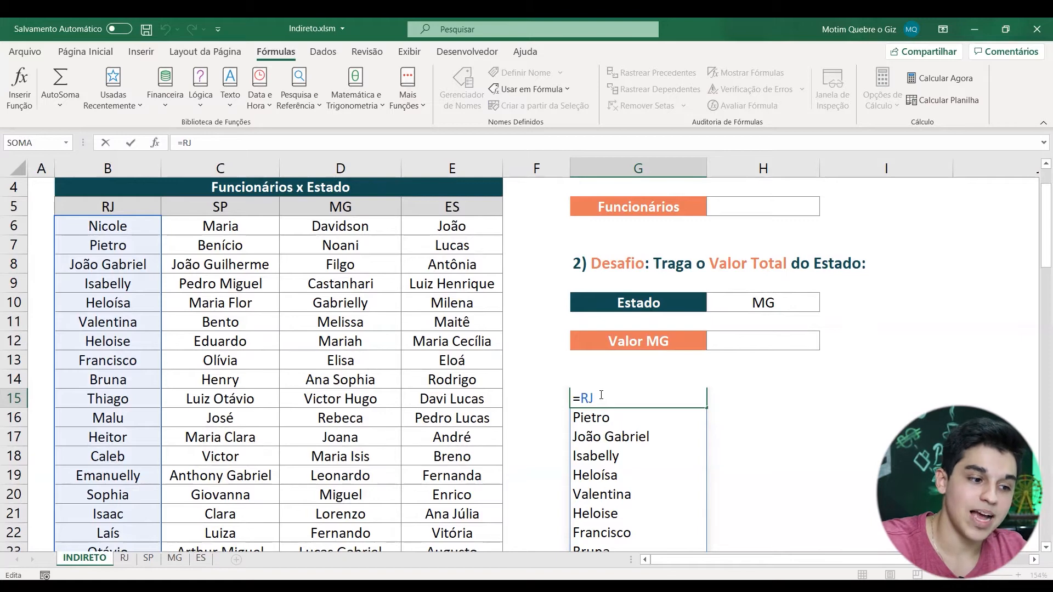
key(Return)
click(744, 398)
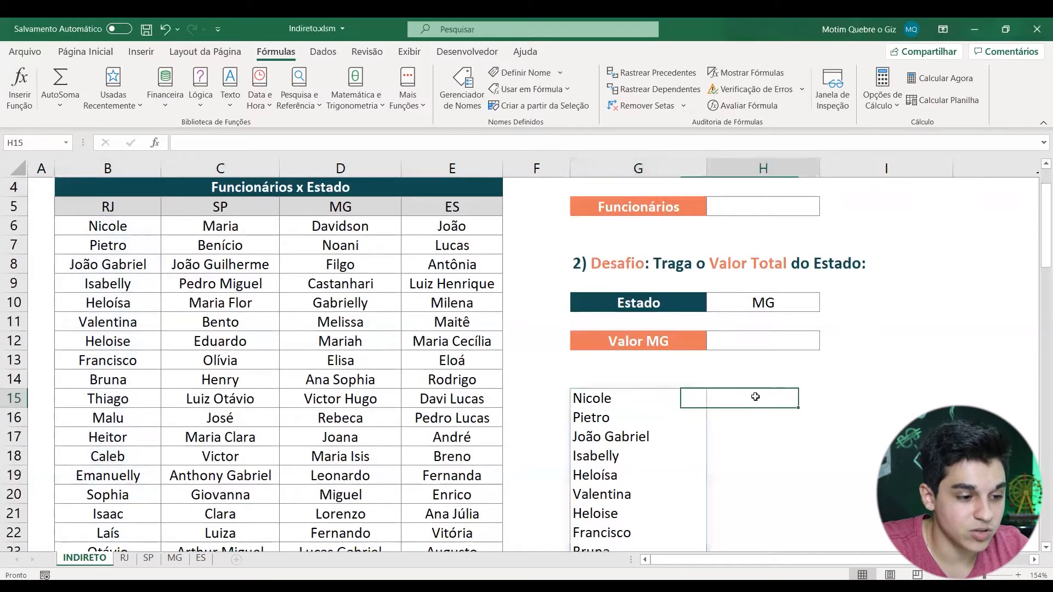
Check where the employee list under the RJ header begins and ends
click(897, 217)
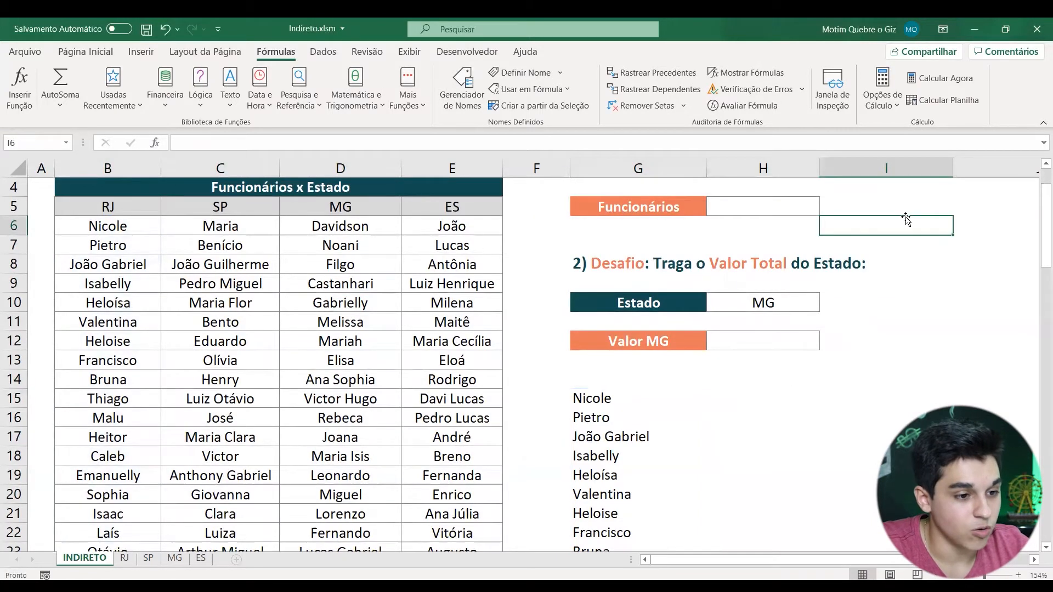
click(112, 228)
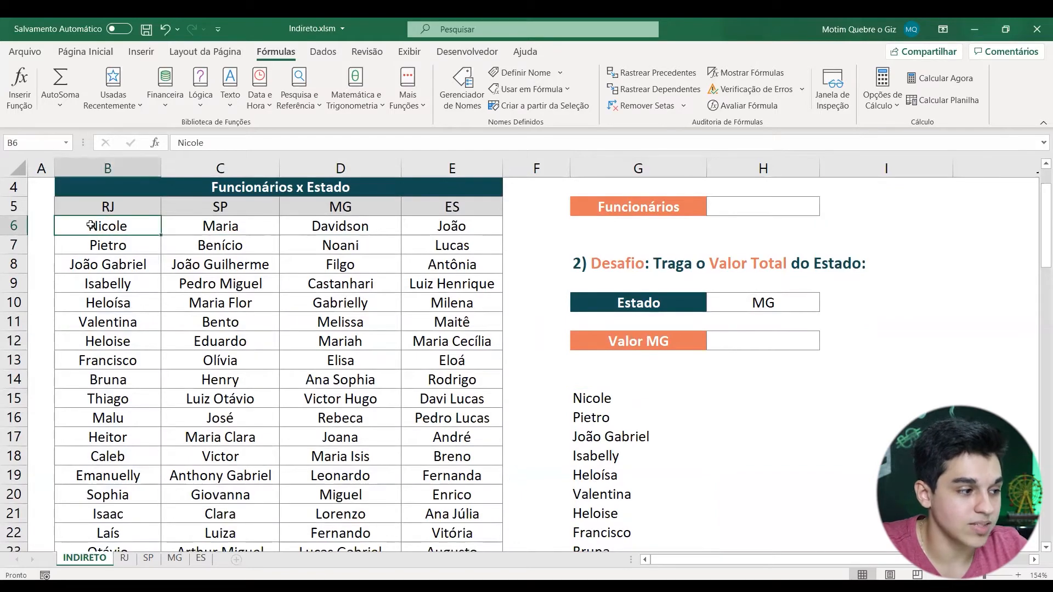
key(ctrl+Down)
key(ctrl+Up)
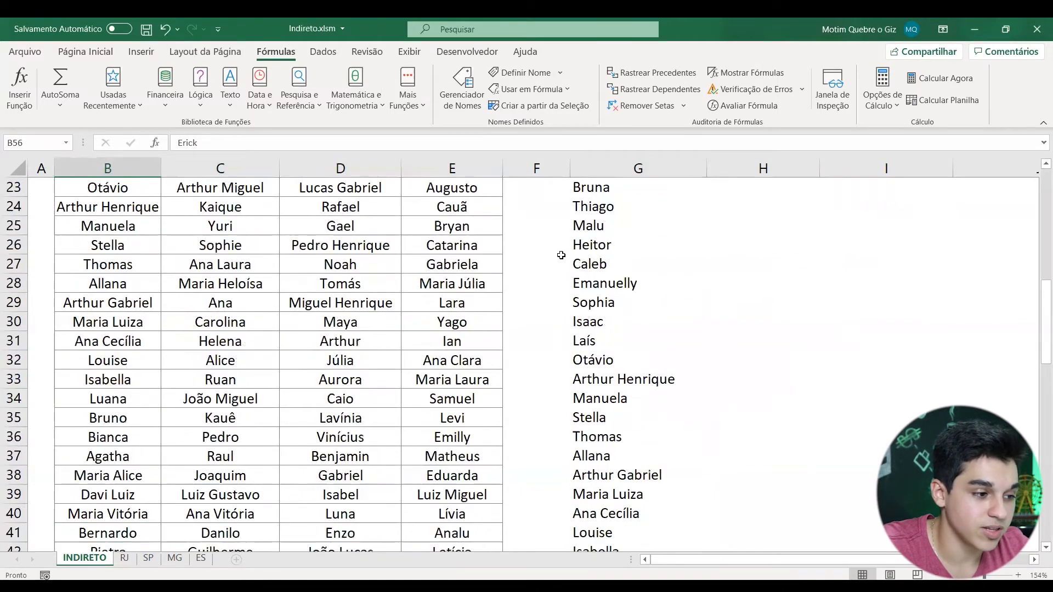
click(928, 277)
click(962, 280)
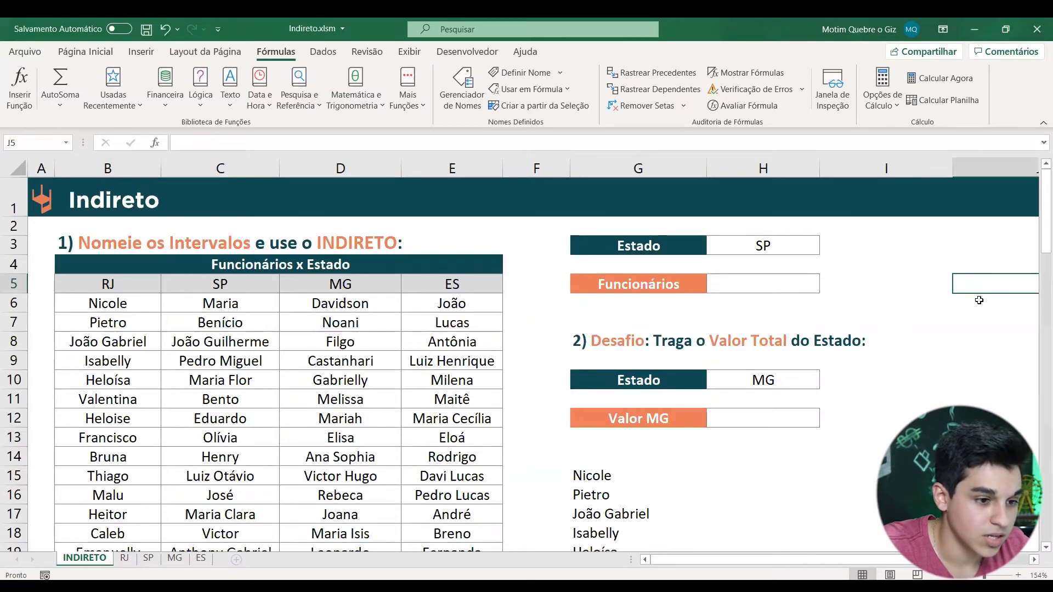
Select the empty cells J6:J56, matching the rows of the employee list, and open J6 for editing
click(979, 300)
key(shift+Down)
key(shift+Down)
key(shift+Down)
key(shift+Down)
key(shift+Down)
key(shift+Down)
key(shift+Down)
key(shift+Down)
key(shift+Down)
key(shift+Down)
key(shift+Down)
key(shift+Down)
key(shift+Down)
key(shift+Down)
key(shift+Down)
key(shift+Down)
key(shift+Down)
key(shift+Down)
key(shift+Down)
key(shift+Down)
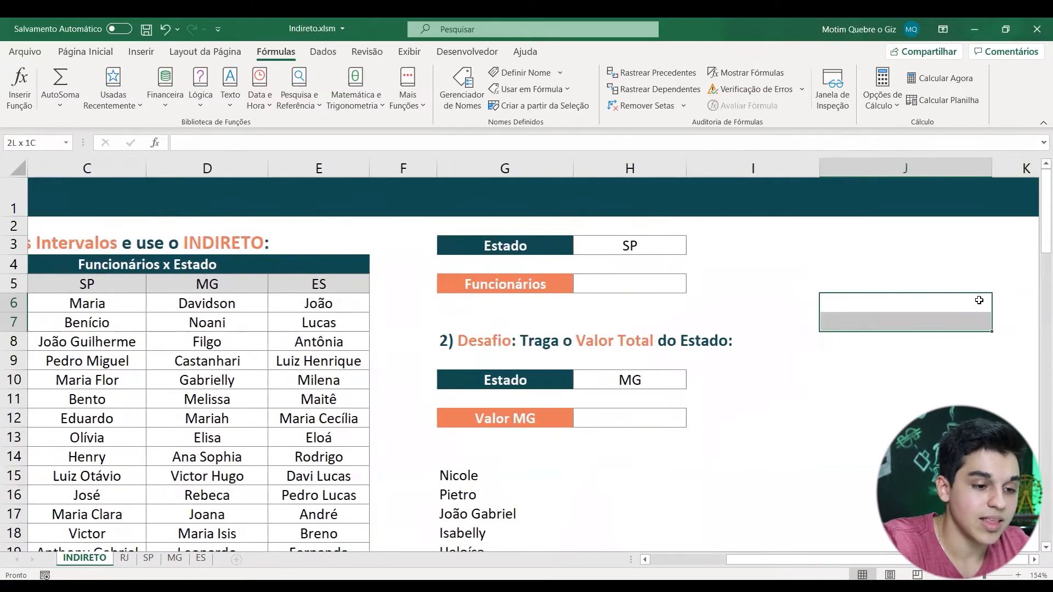
key(shift+Down)
key(shift+Down)
key(shift+Down)
key(shift+Down)
key(shift+Down)
key(shift+Down)
key(shift+Down)
key(shift+Down)
key(shift+Down)
key(shift+Down)
key(shift+Down)
key(shift+Down)
key(shift+Down)
key(shift+Down)
key(shift+Down)
key(shift+Down)
key(shift+Down)
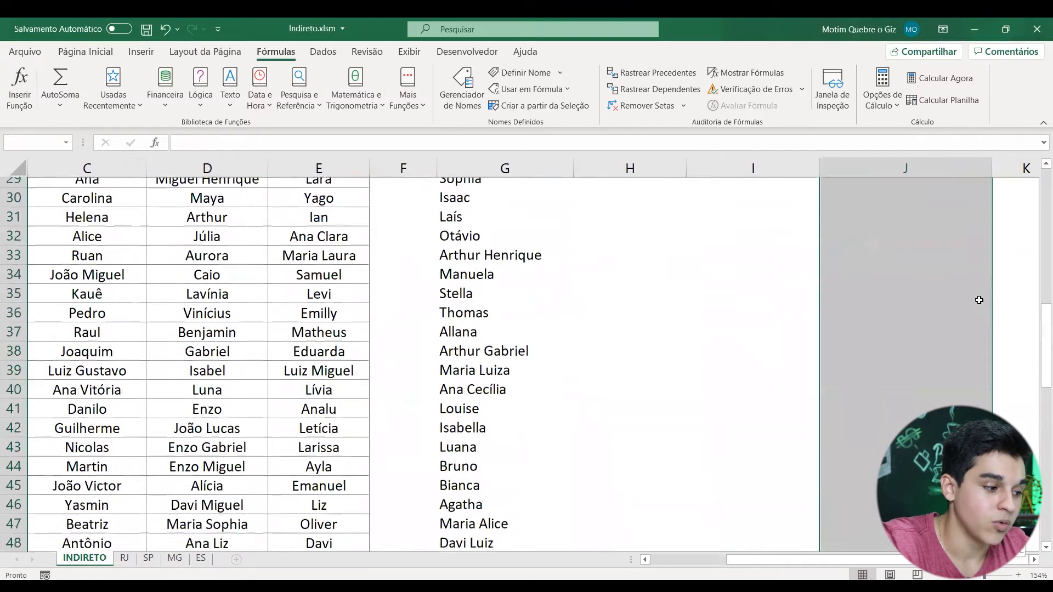
scroll(979, 300, down, 1)
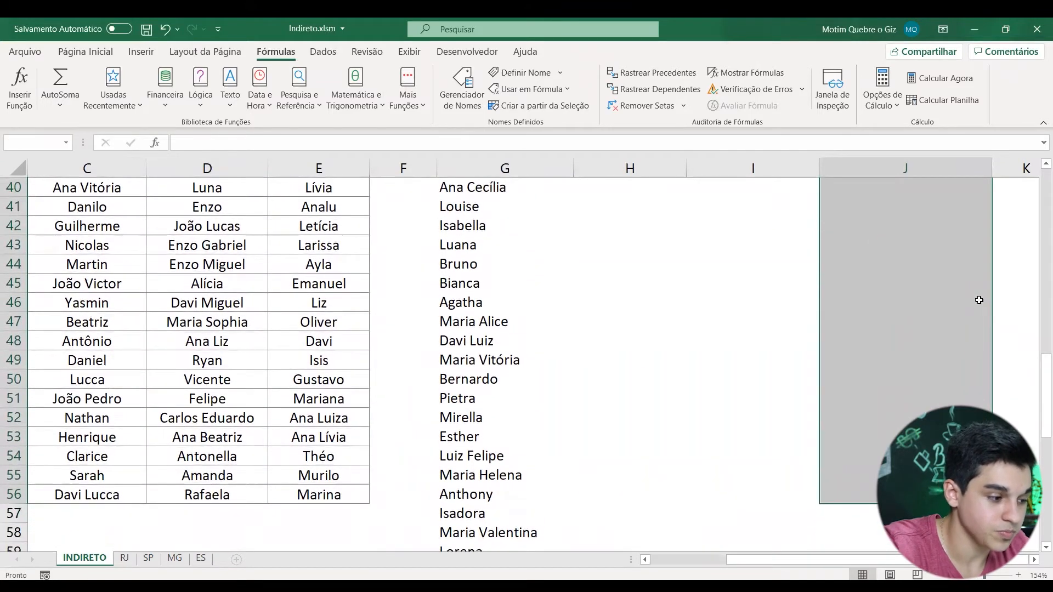
scroll(943, 271, up, 13)
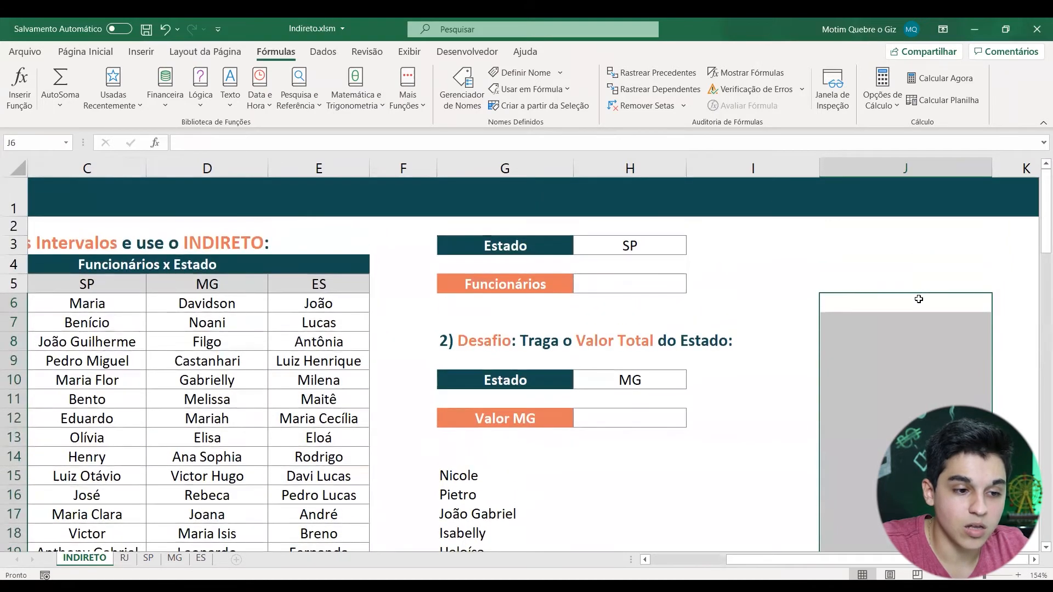
double_click(910, 298)
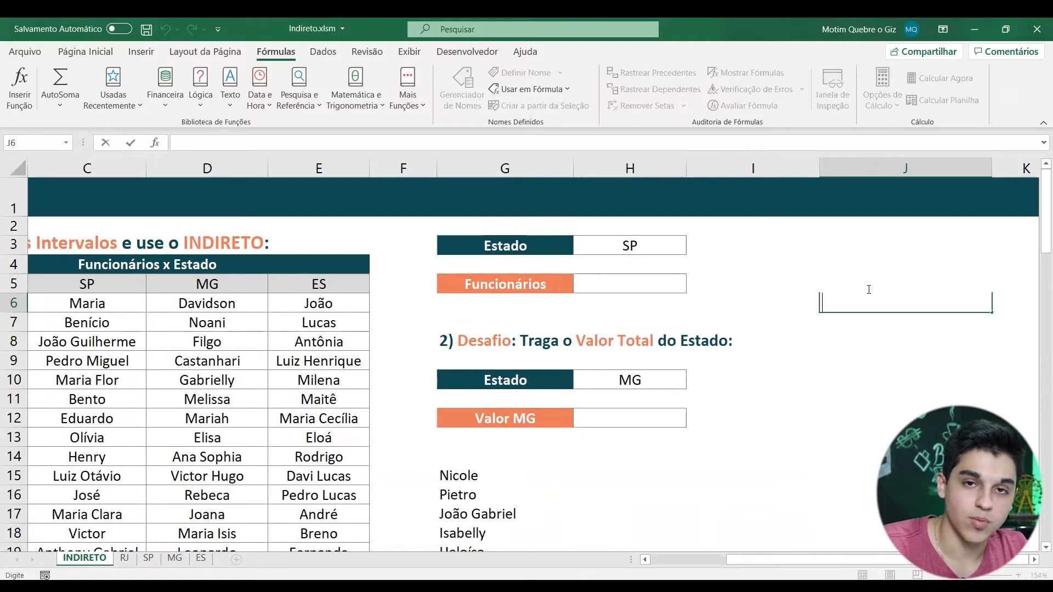
Delete the =RJ formula and its employee list from column G, starting at G15, and return to the top of the sheet
scroll(841, 291, down, 6)
scroll(733, 315, up, 2)
click(459, 226)
key(ctrl+shift+Down)
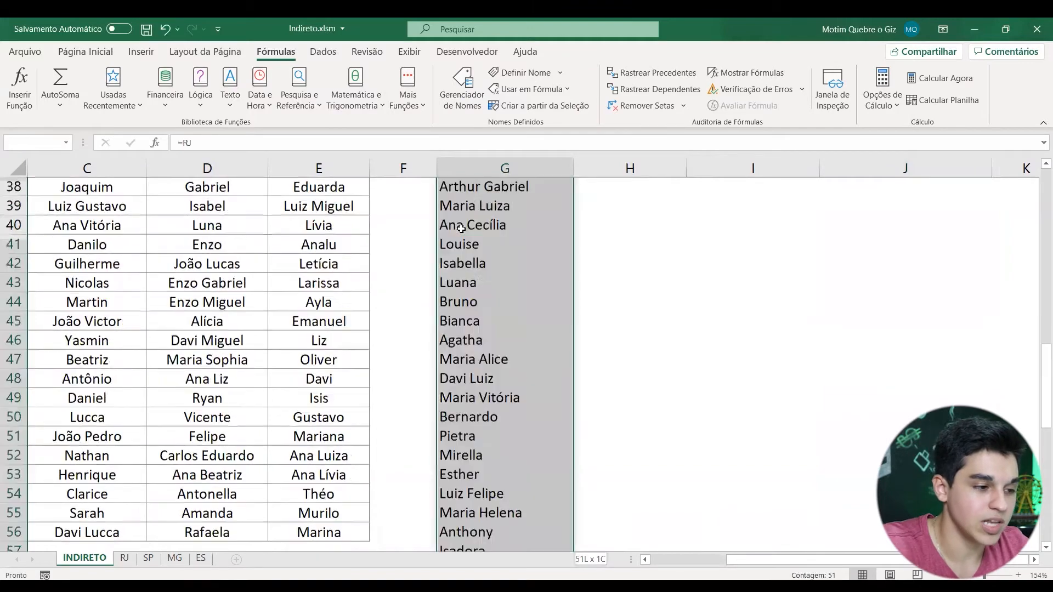
key(Delete)
scroll(461, 228, up, 14)
key(Up)
key(Up)
key(Up)
key(Up)
key(Up)
key(Up)
key(Up)
key(Up)
key(Up)
key(Up)
key(Up)
key(Up)
key(Up)
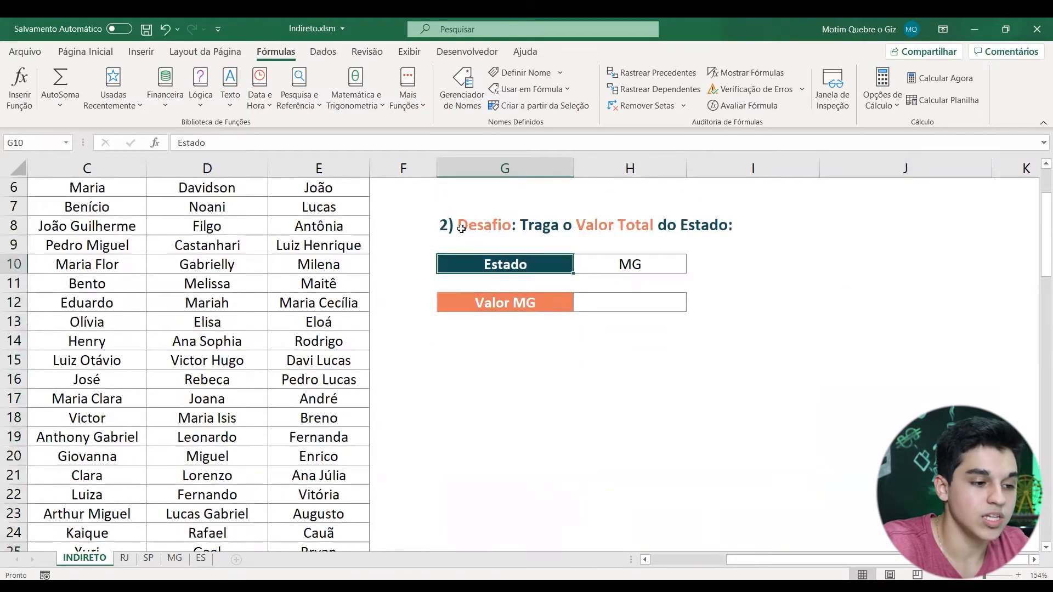
key(Left)
key(Left)
key(Left)
key(Left)
key(Left)
key(Left)
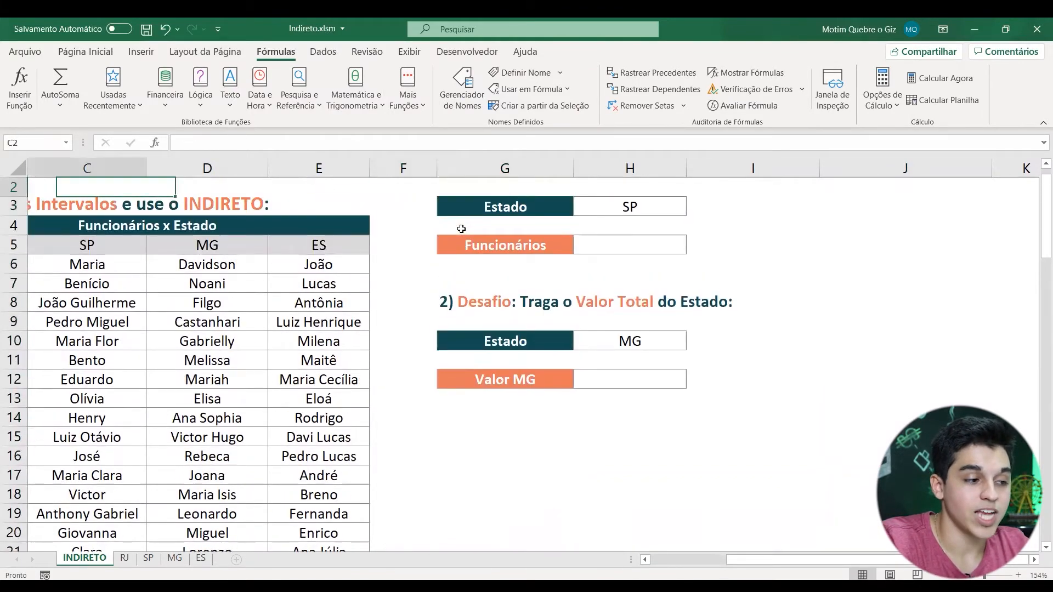
key(Up)
Look over the employee columns under the RJ, SP, MG and ES headers
drag(126, 282, 110, 418)
click(238, 308)
drag(238, 308, 220, 420)
drag(340, 304, 339, 360)
mouse_move(452, 304)
mouse_down()
mouse_move(451, 361)
mouse_move(470, 299)
mouse_up()
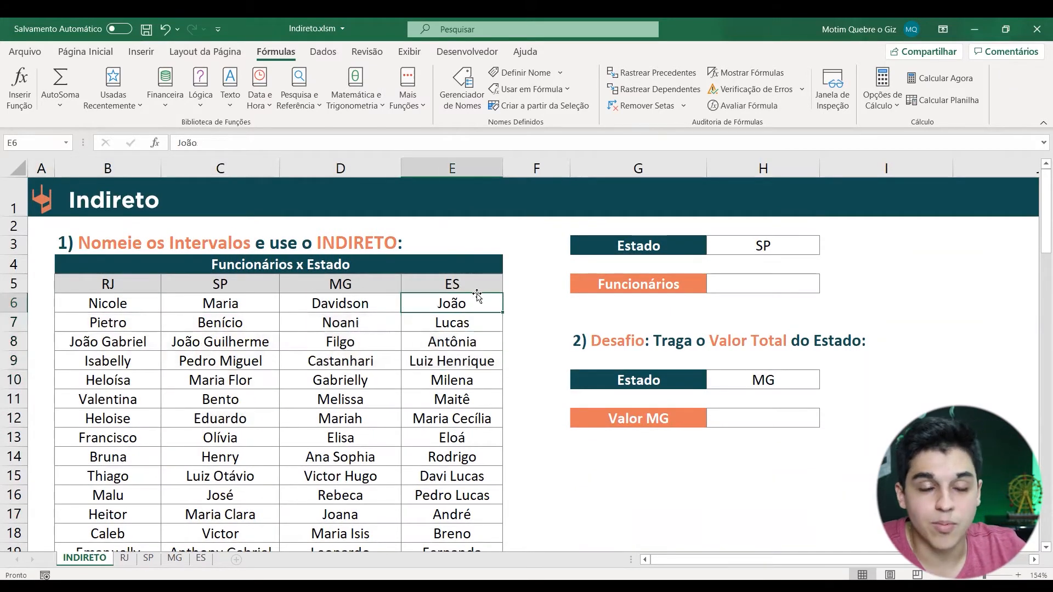
Delete the defined name RJ in the Name Manager
click(461, 87)
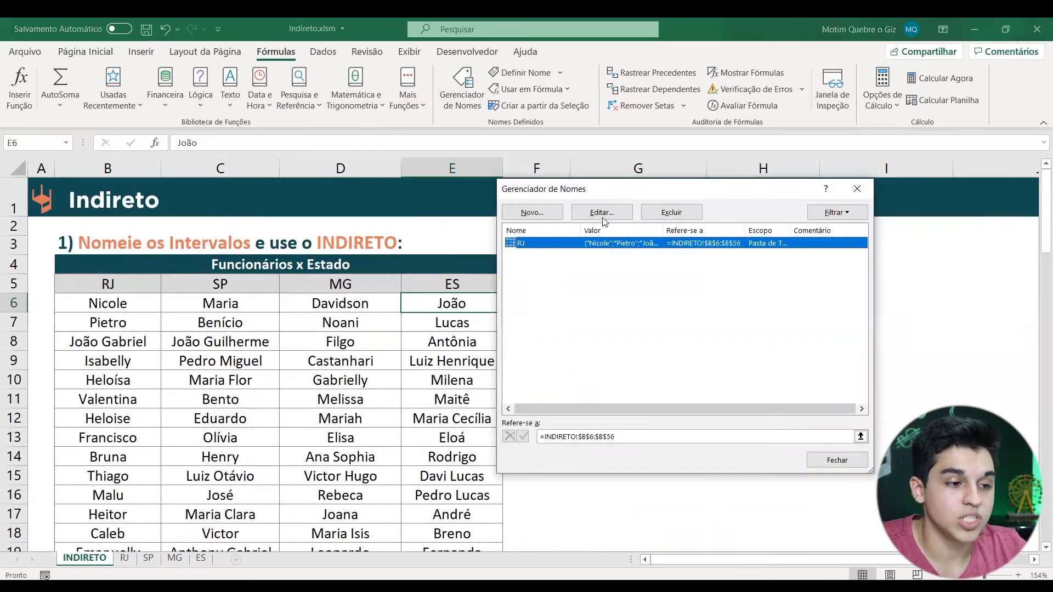
click(677, 216)
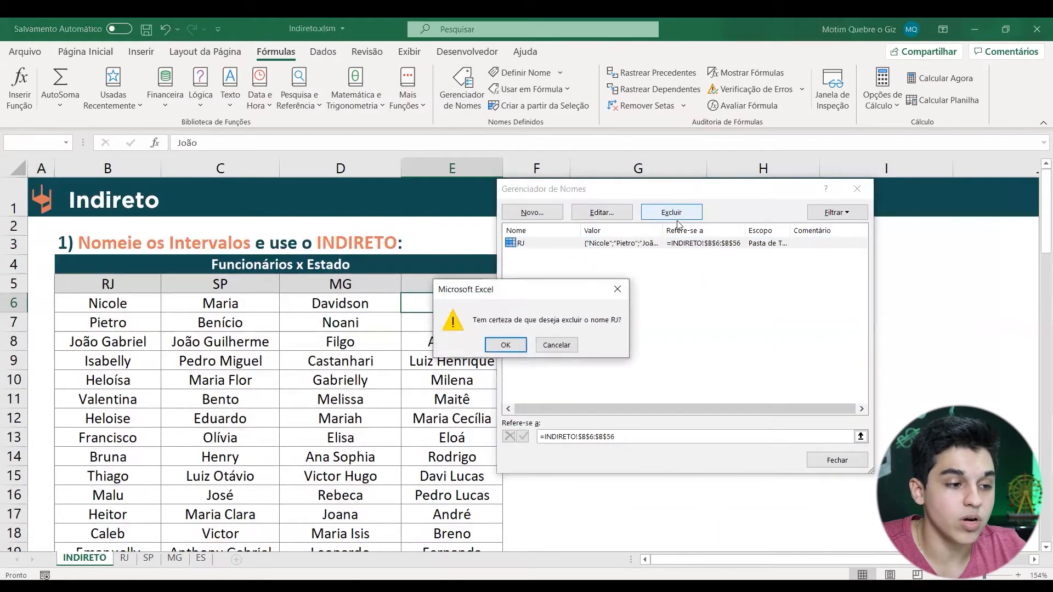
click(516, 345)
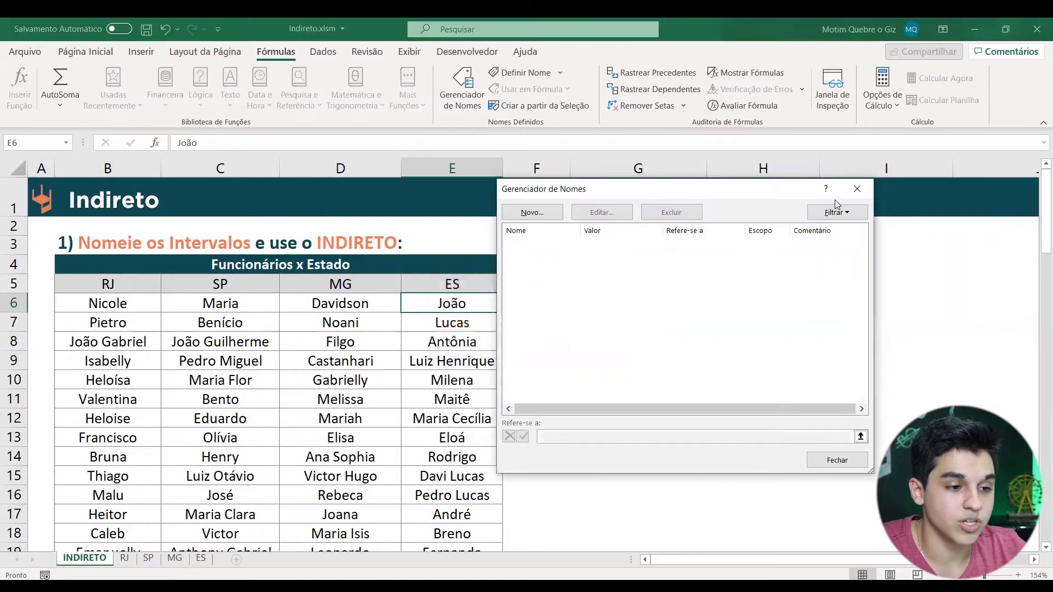
click(857, 188)
Create names from the selected table B5:E56, using only the top row (Linha superior) as the source of the names
click(96, 282)
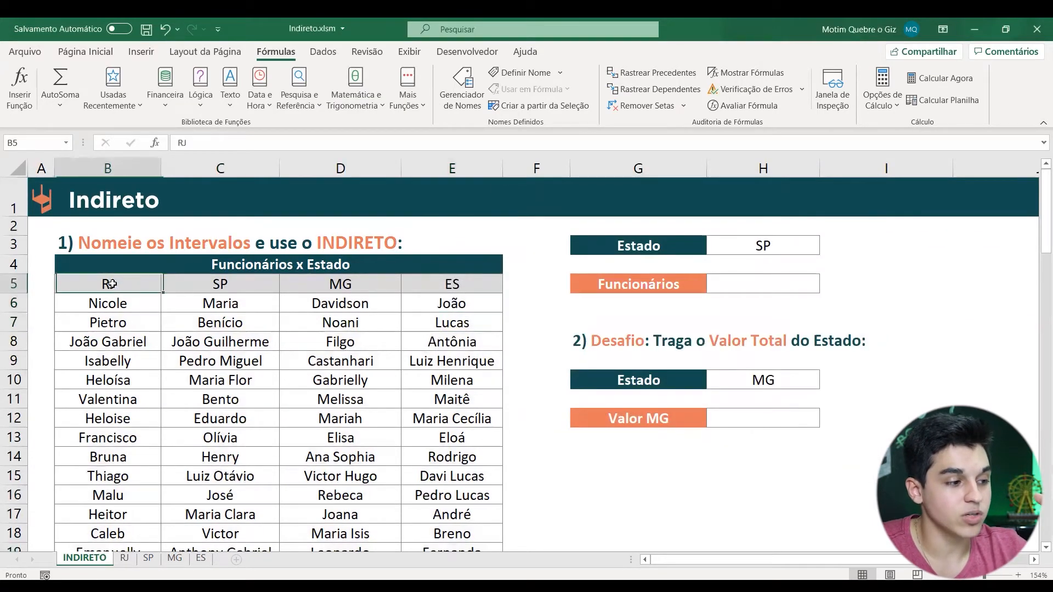
key(ctrl+shift+Right)
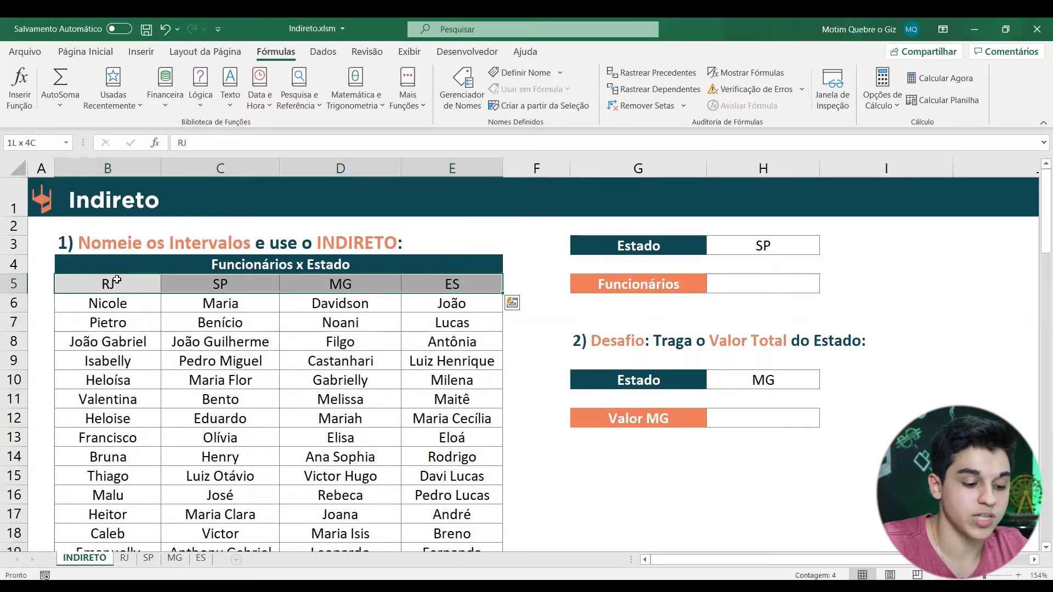
key(ctrl+shift+Down)
scroll(845, 357, up, 3)
scroll(845, 357, up, 9)
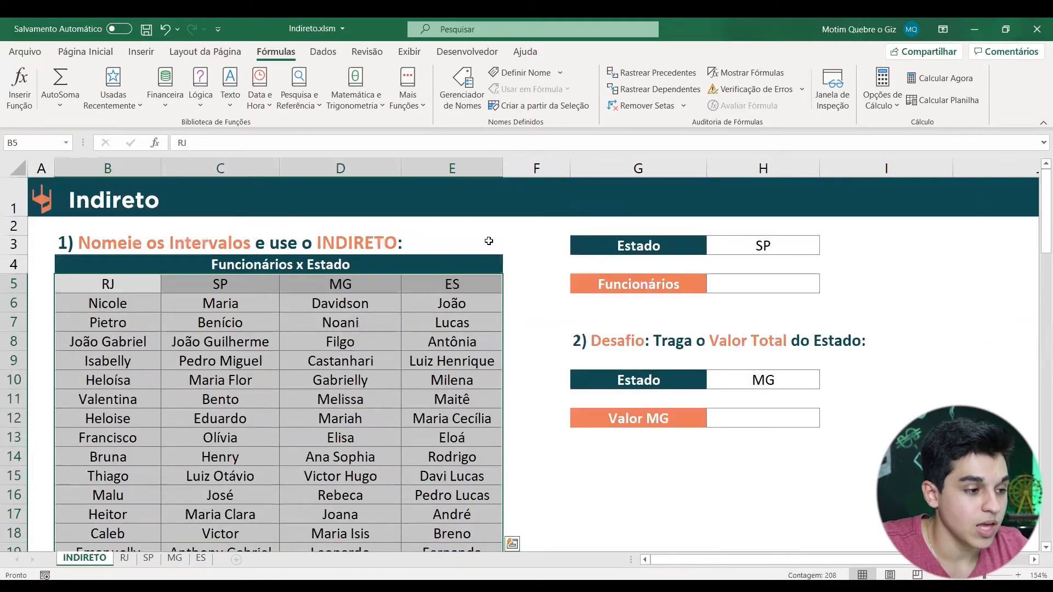
key(ctrl+q)
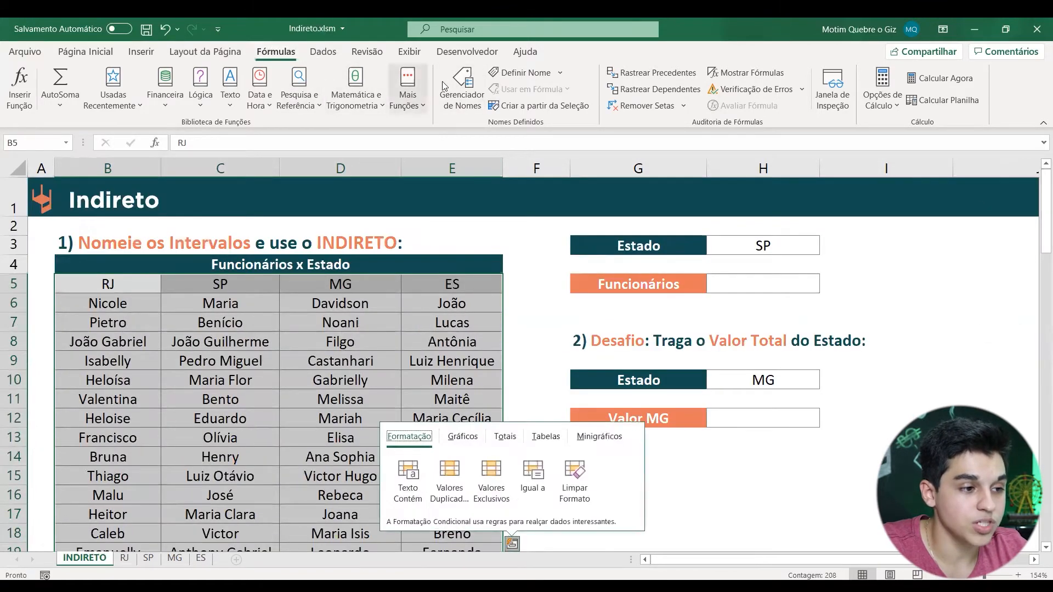
click(558, 109)
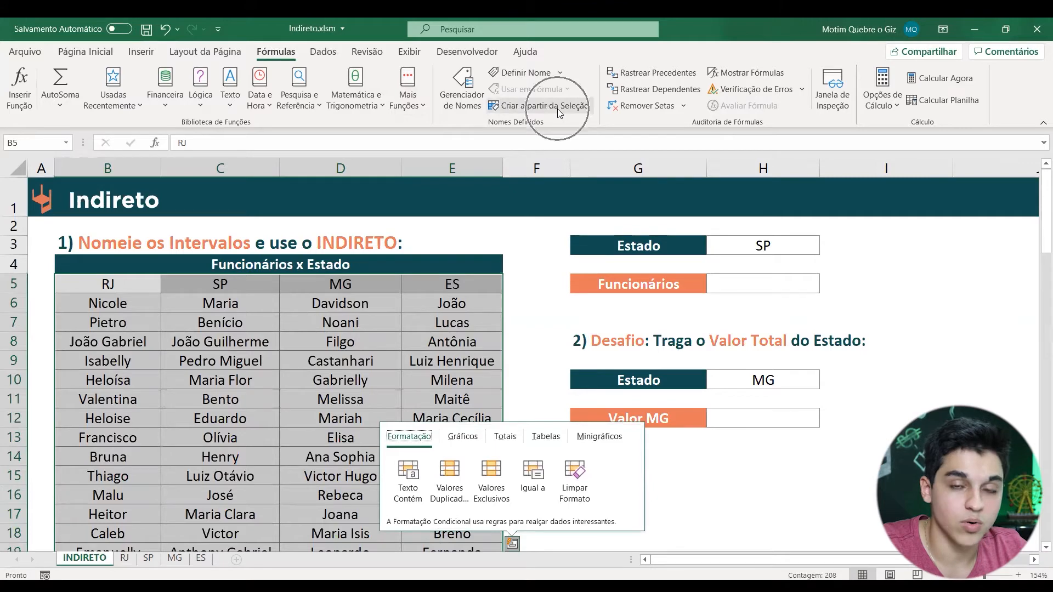
click(557, 108)
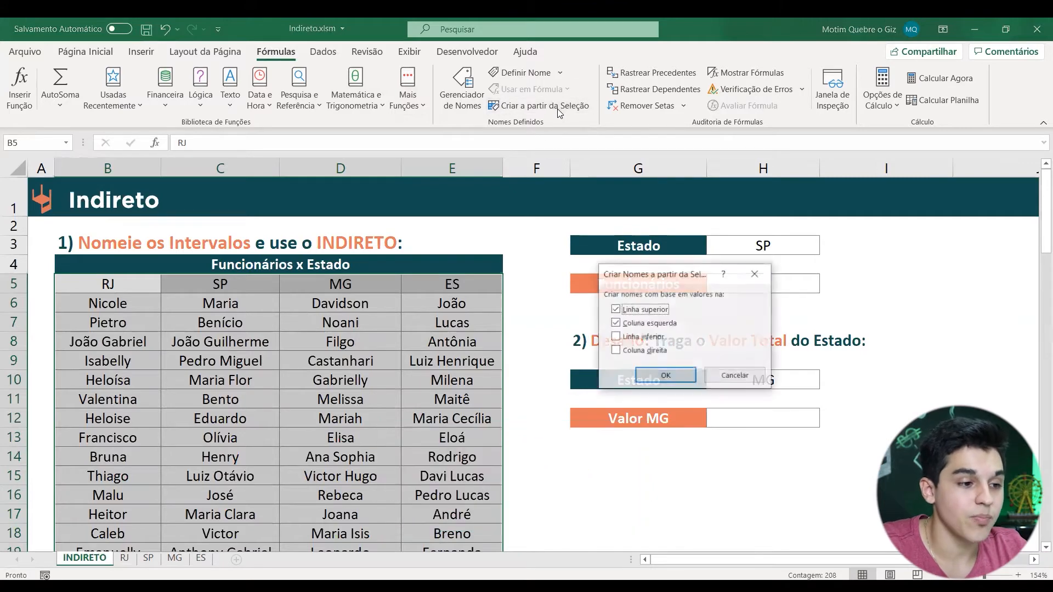
click(618, 324)
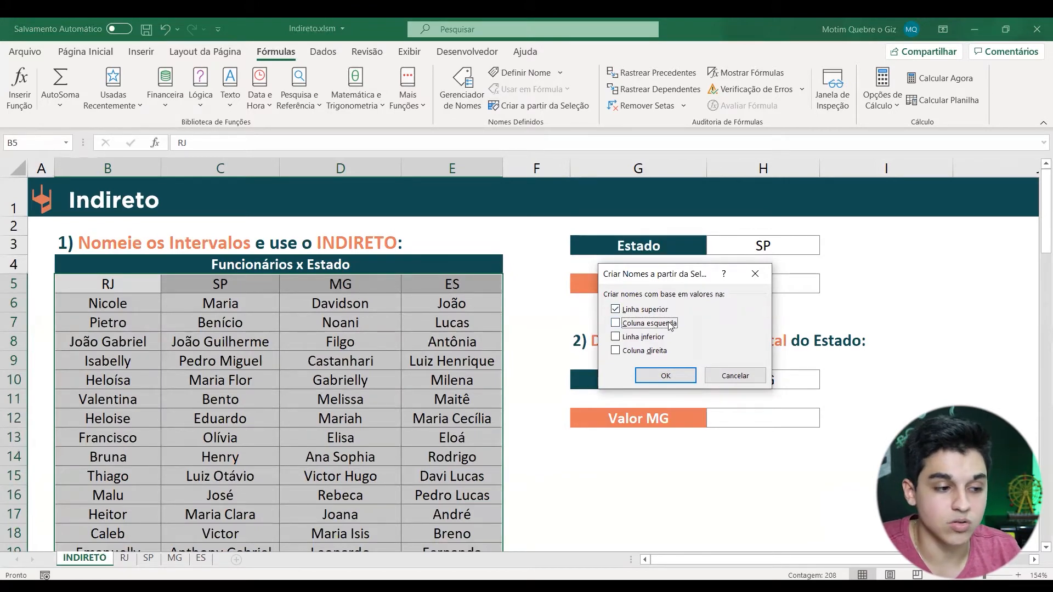
click(670, 375)
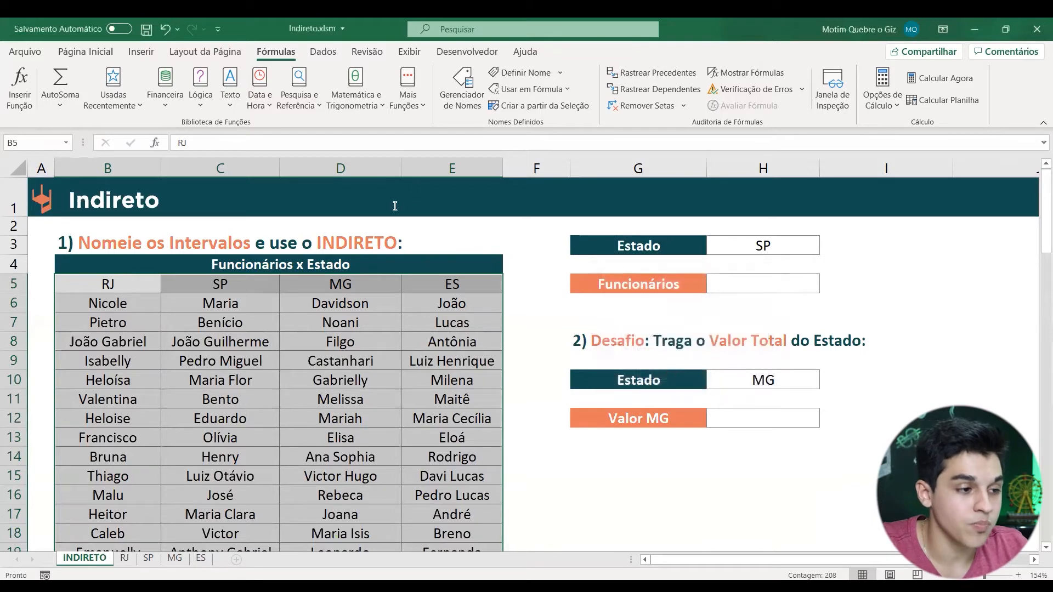
Check in the Name Manager which ranges the state names ES, MG, RJ and SP refer to
click(459, 226)
click(468, 98)
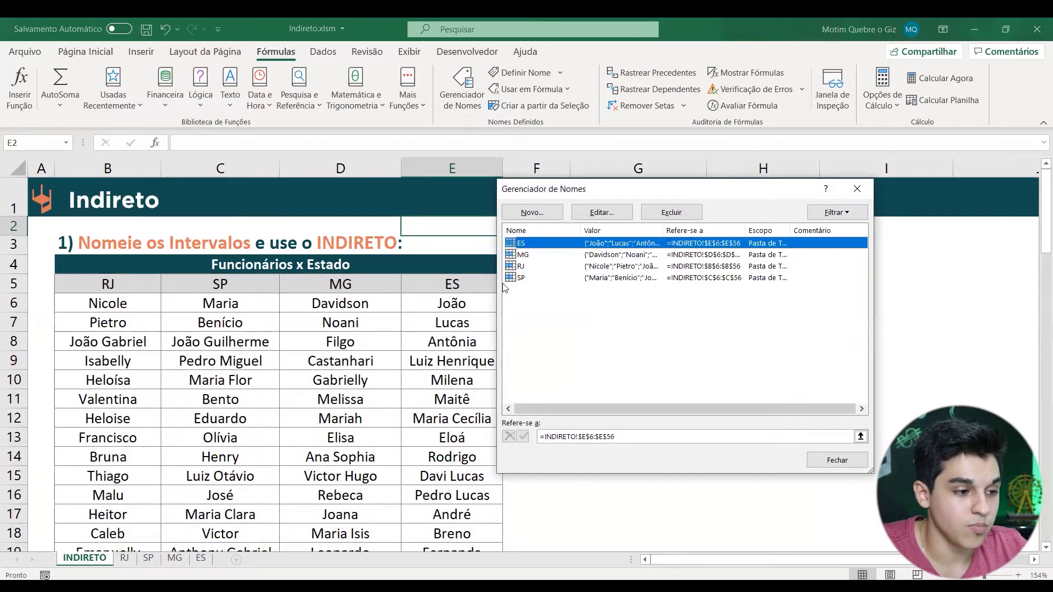
click(521, 278)
click(531, 267)
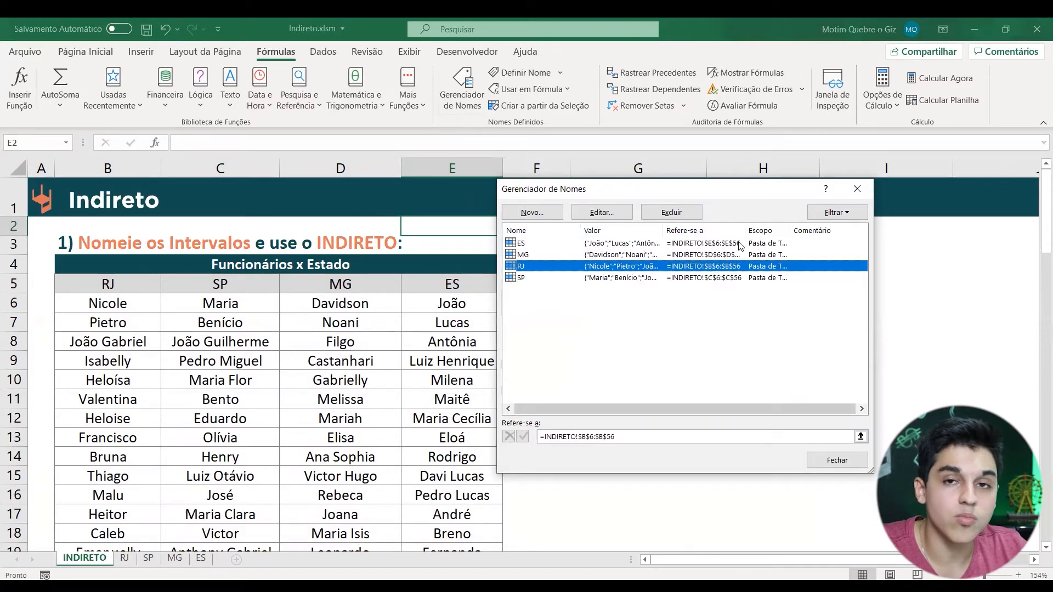
click(859, 189)
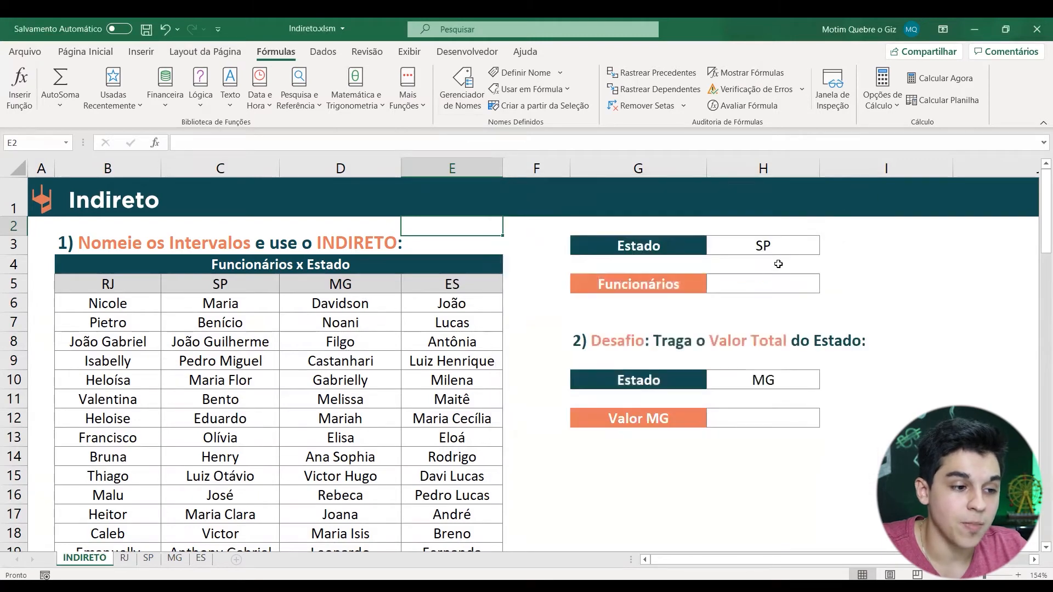
Enter the formula =INDIRETO(H3) in the Funcionários cell H5, referencing the selected Estado
click(758, 286)
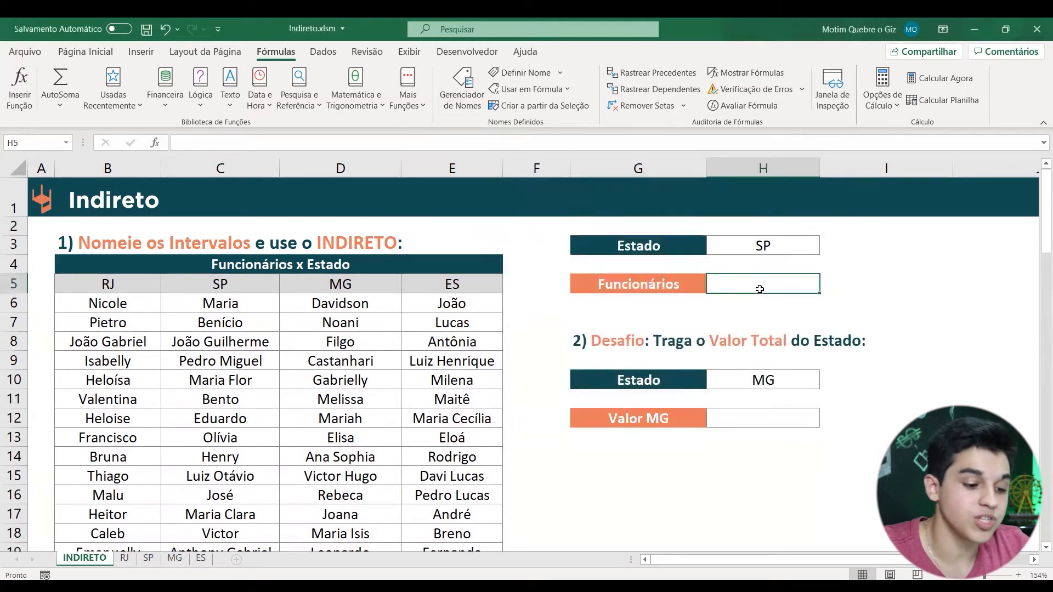
key(XF86AudioMute)
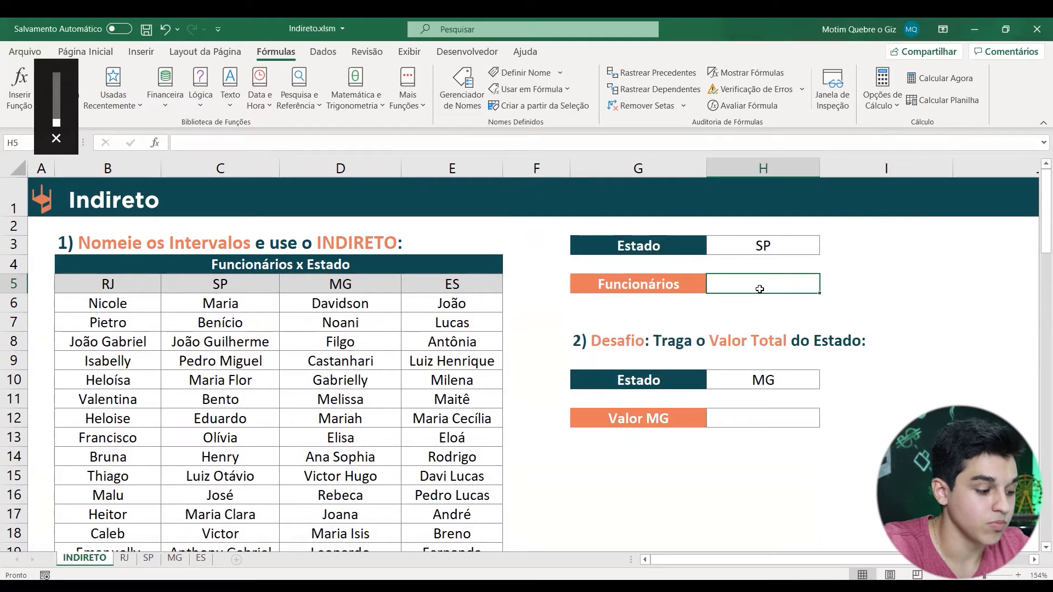
double_click(759, 289)
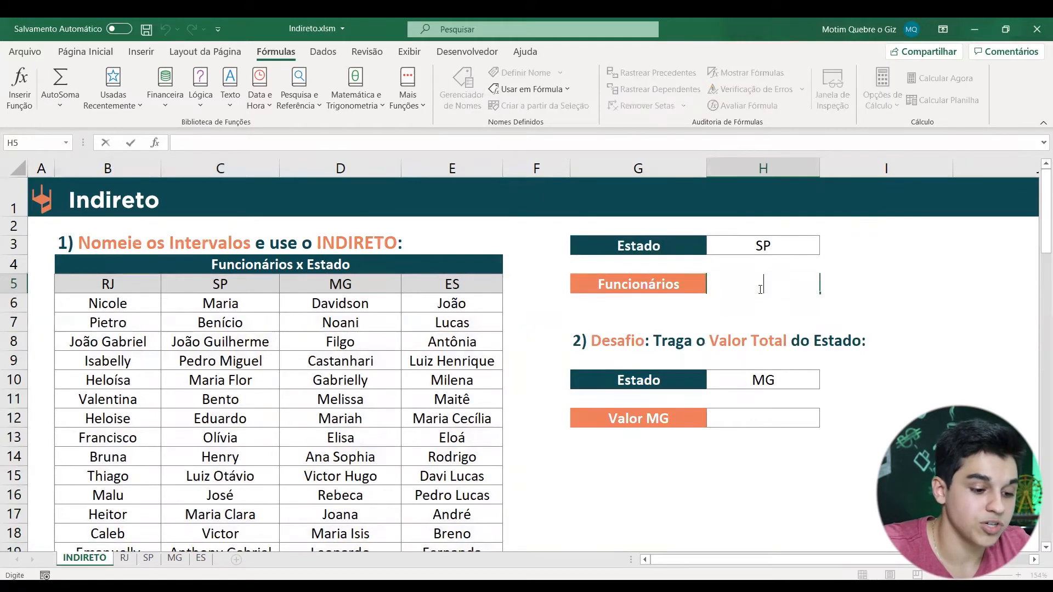
text(=)
text(ON)
key(BackSpace)
key(BackSpace)
text(INDIRETO()
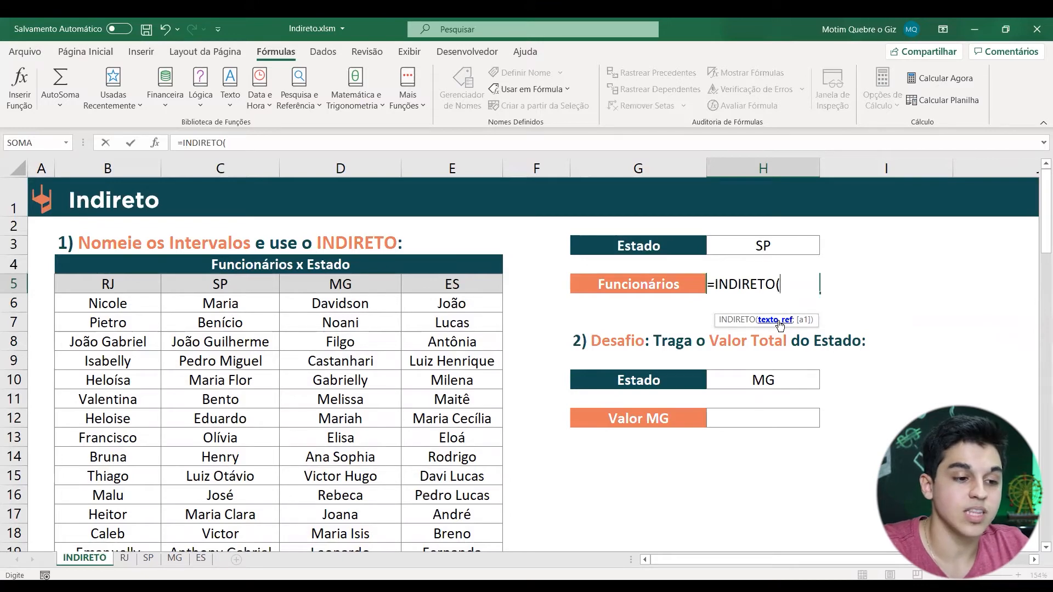
click(778, 250)
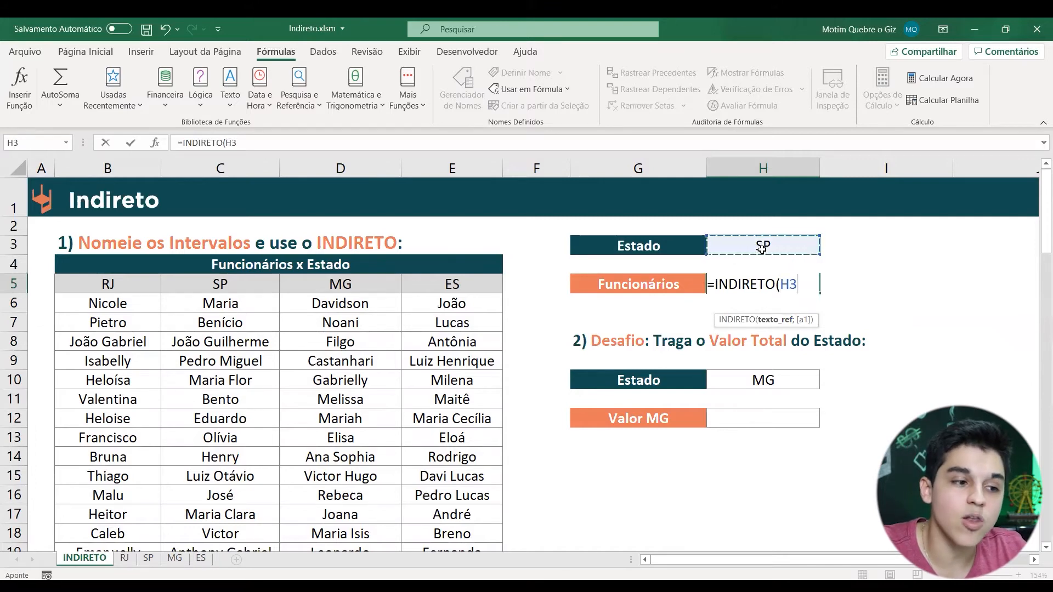
text())
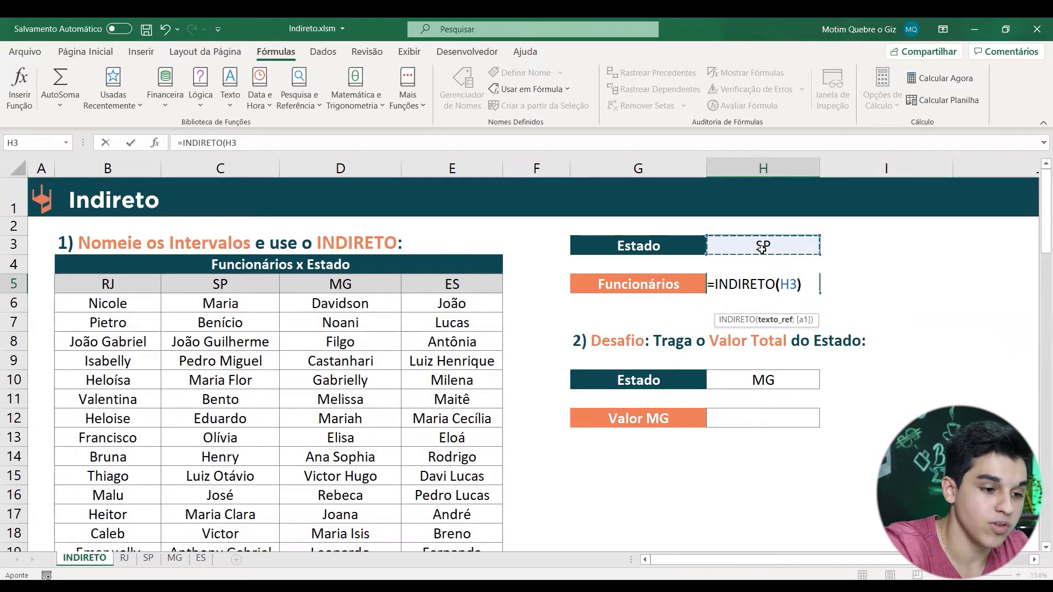
key(Return)
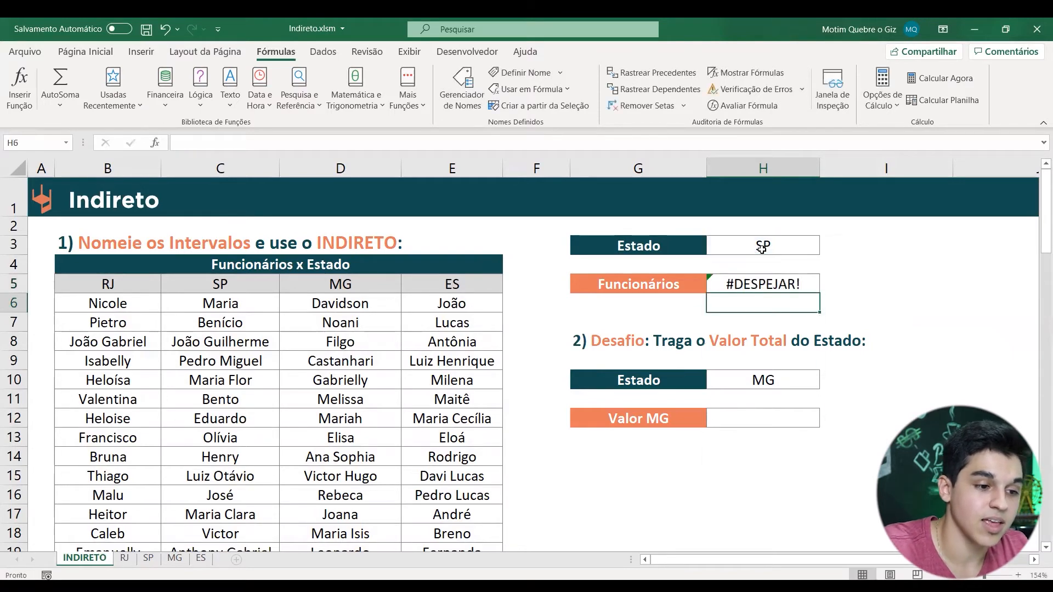
Copy the Funcionários formula text and enter =INDIRETO(H3) in the empty cell J5
click(793, 290)
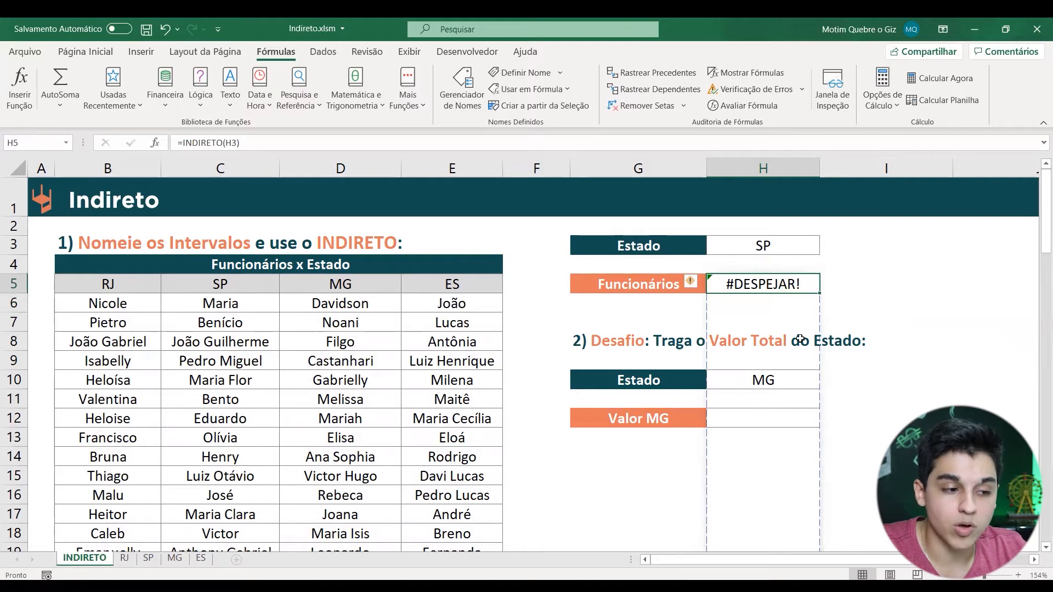
double_click(806, 283)
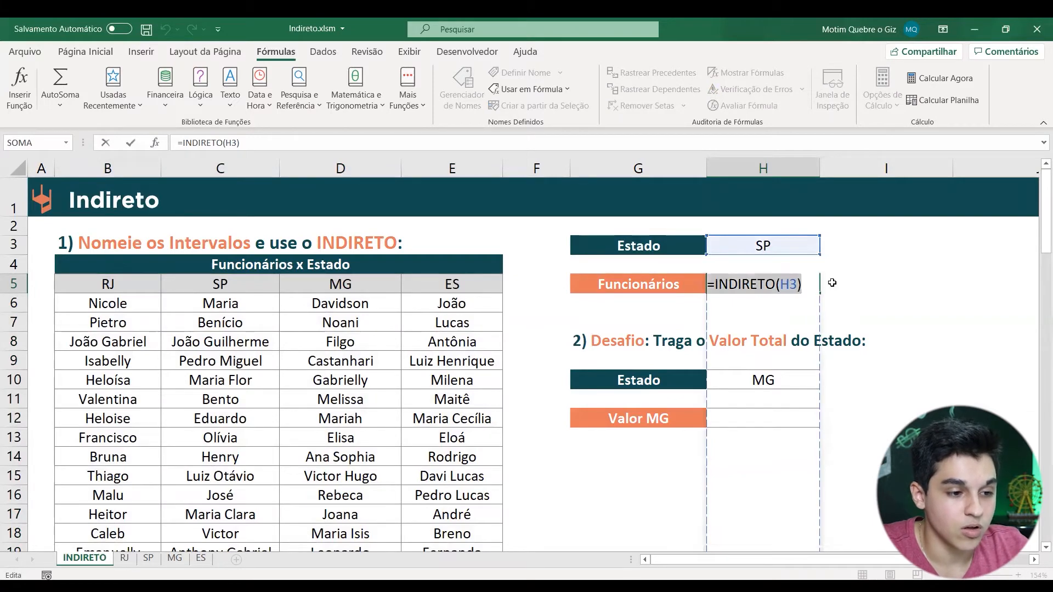
click(915, 282)
text(=INDIRETO(H3))
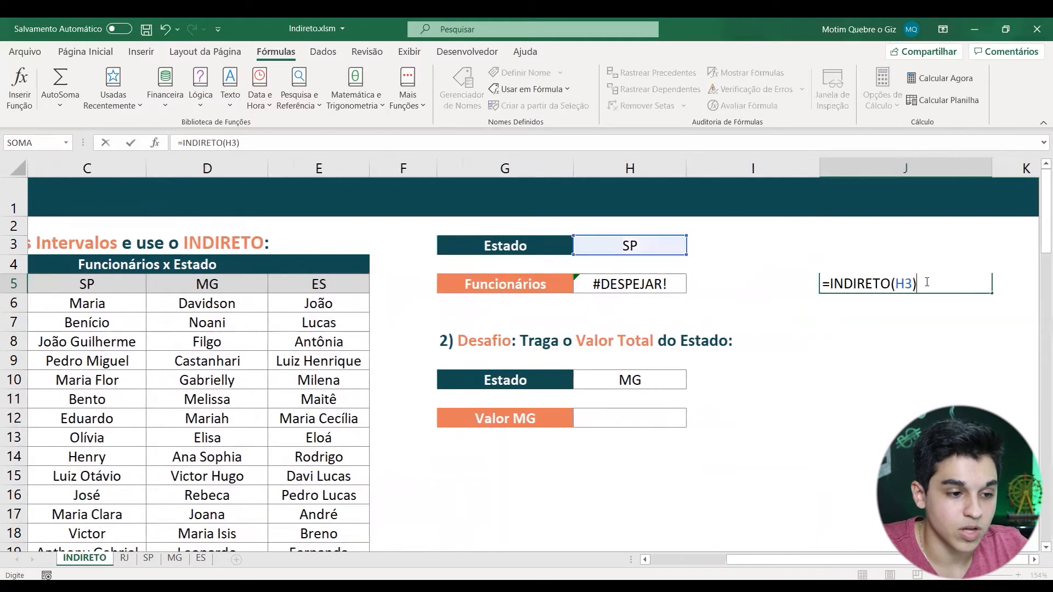
key(Return)
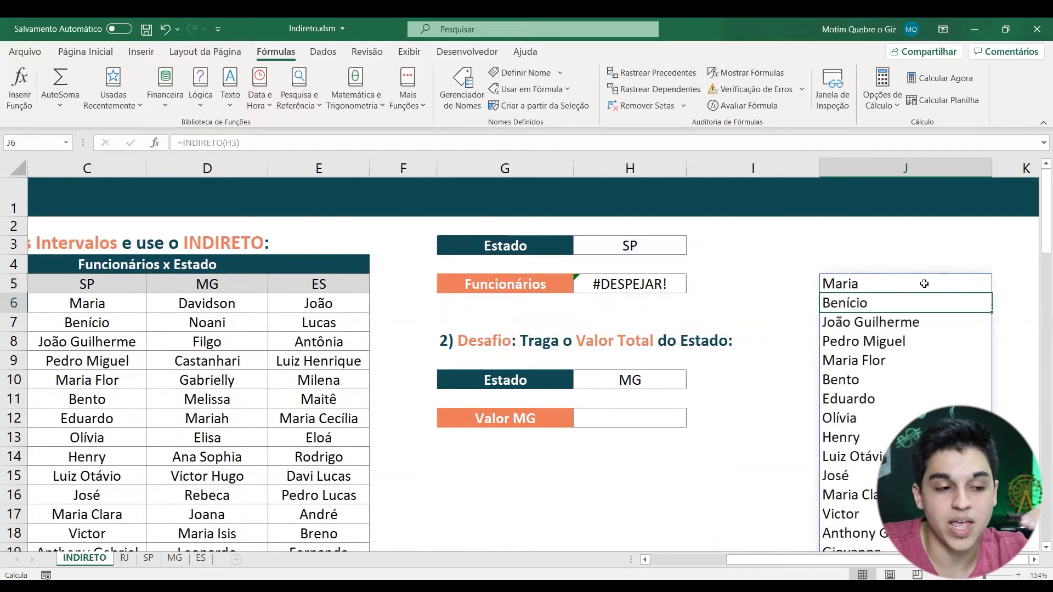
Replace the formula in J5 with =SP to reference the named range directly
double_click(923, 283)
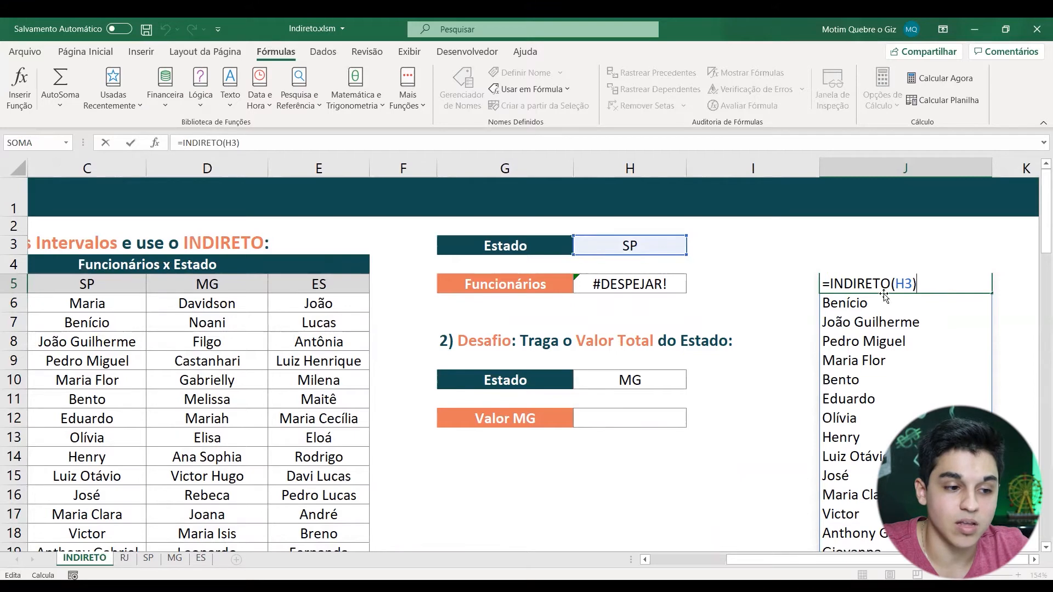
drag(918, 283, 834, 284)
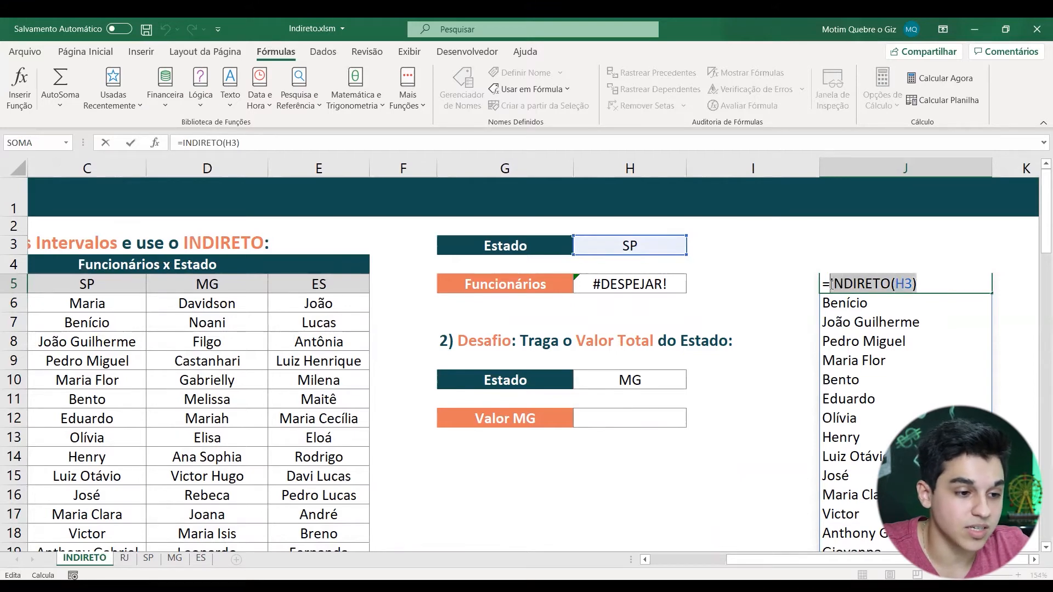
text(SP)
key(Return)
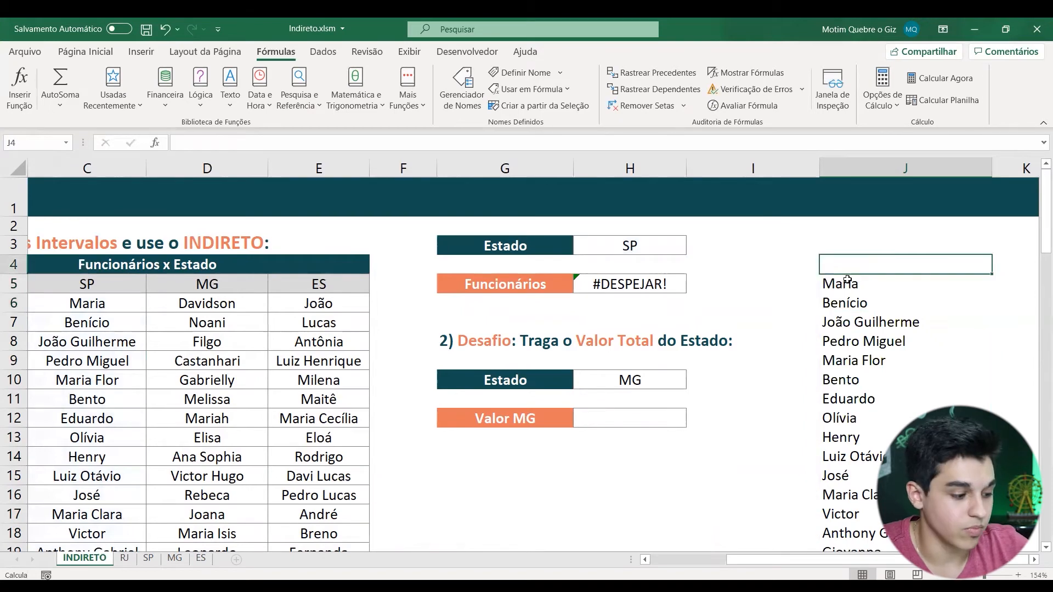
Clear the test formulas from cell J5 and the Funcionários cell H5
click(845, 280)
key(Delete)
click(623, 318)
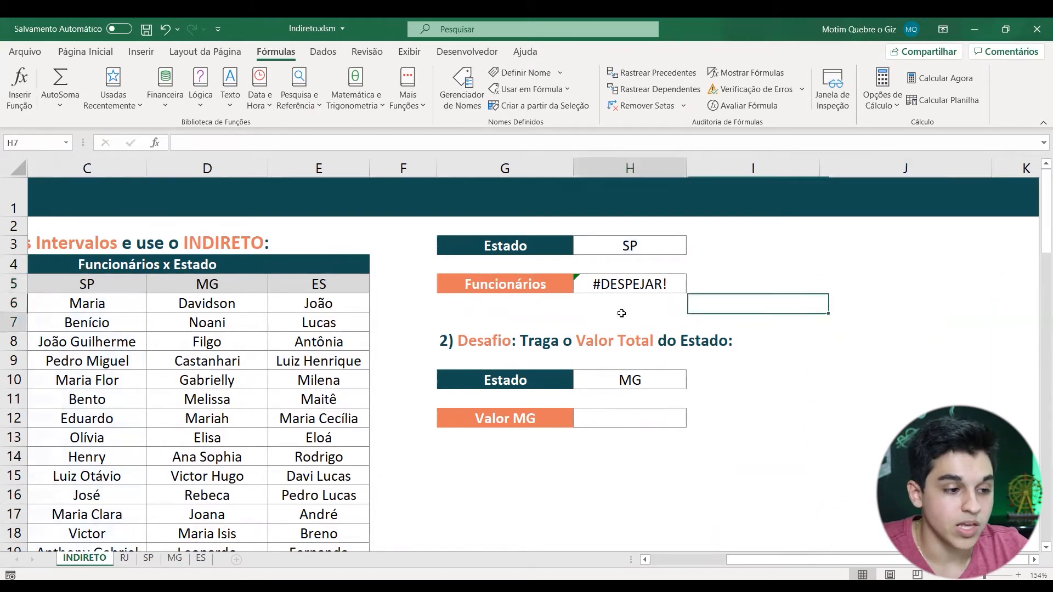
scroll(845, 514, left, 2)
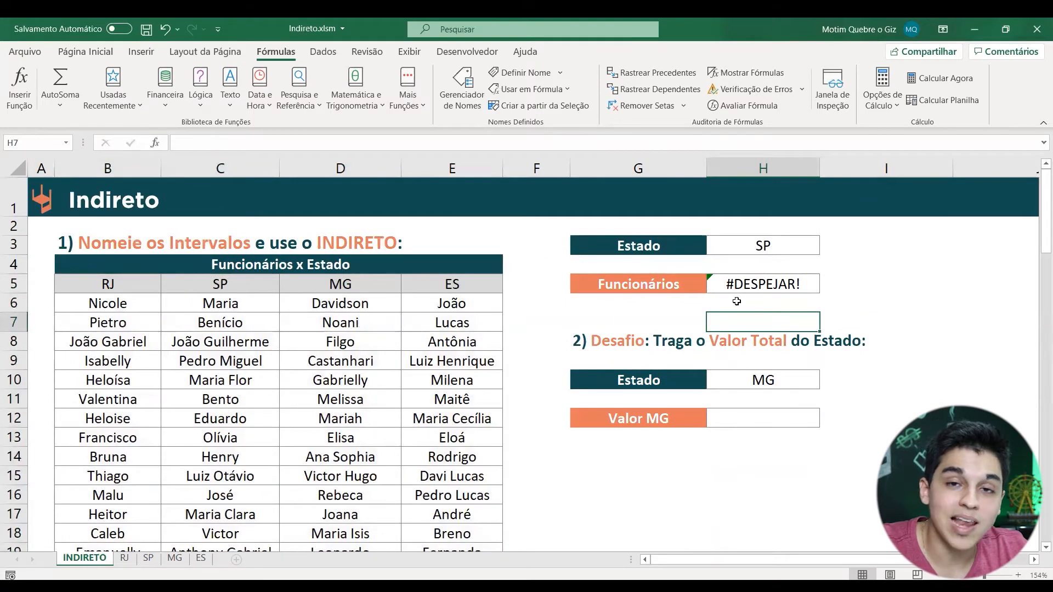
click(766, 284)
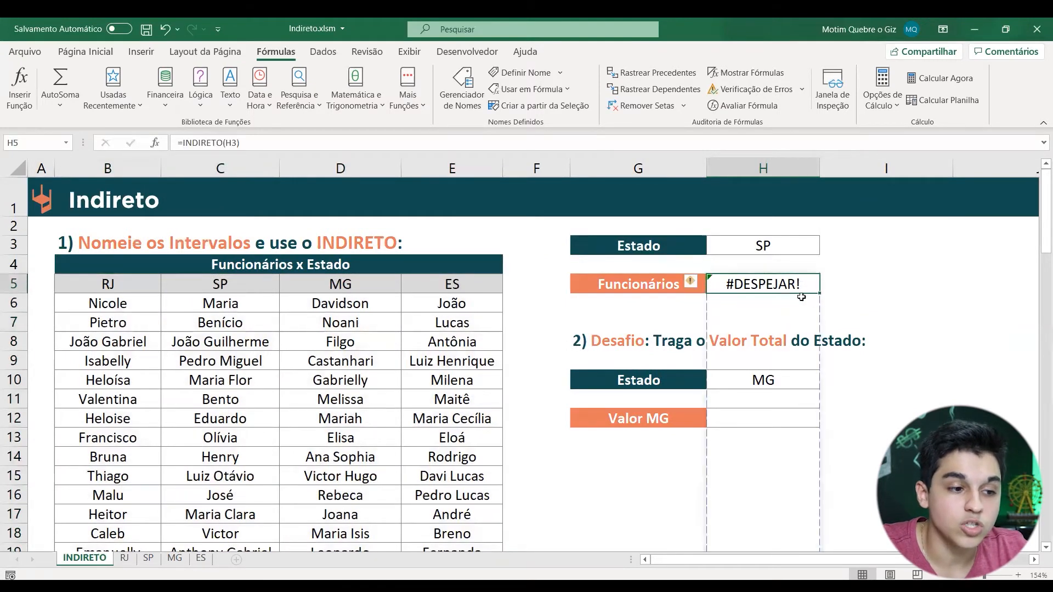
key(Delete)
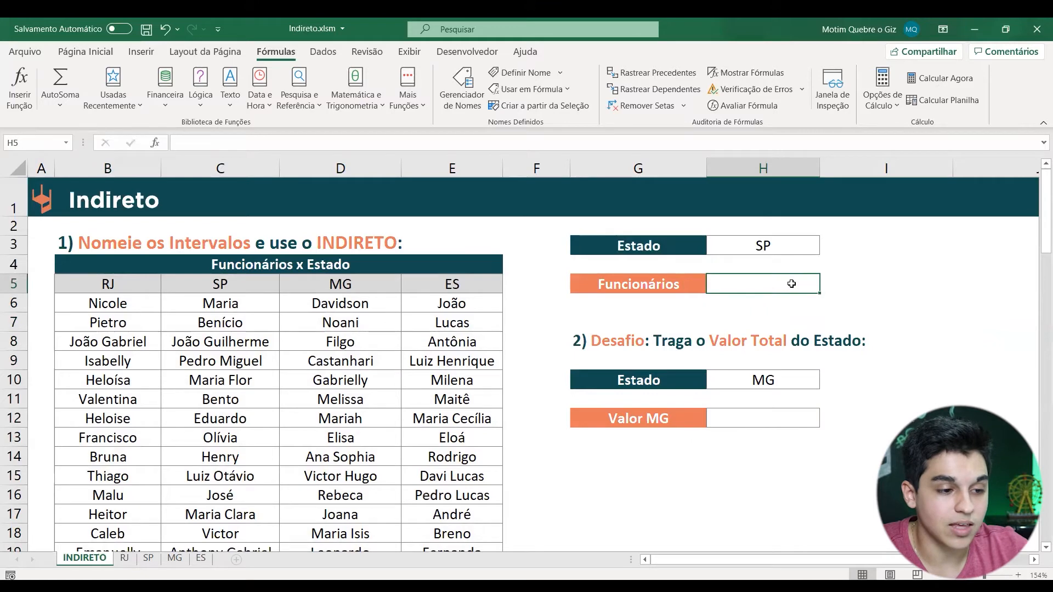
Open data validation for the Funcionários cell H5 and set the allowed values to Lista
key(alt+s)
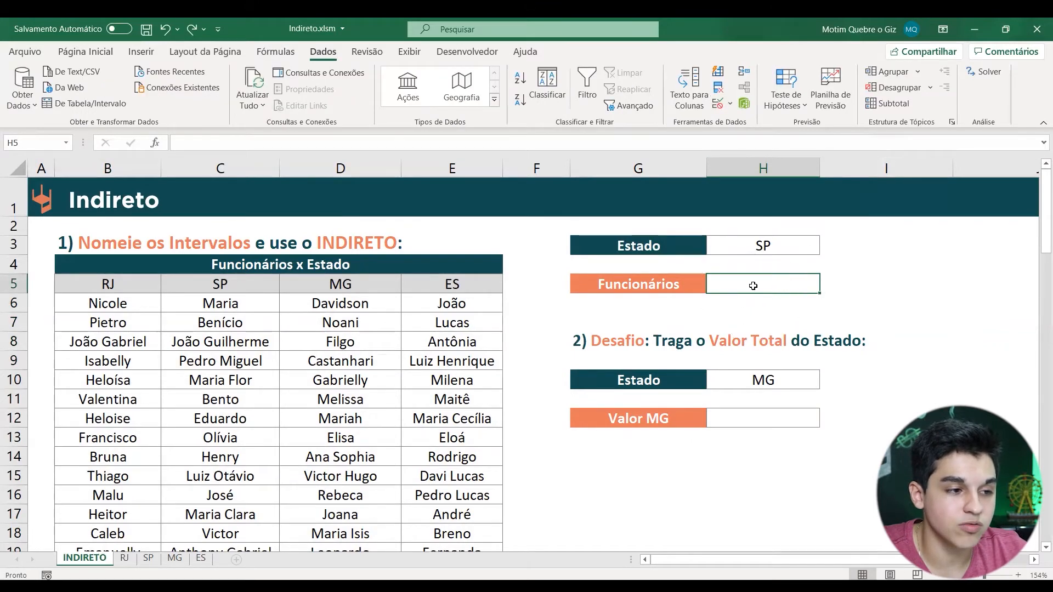
click(328, 61)
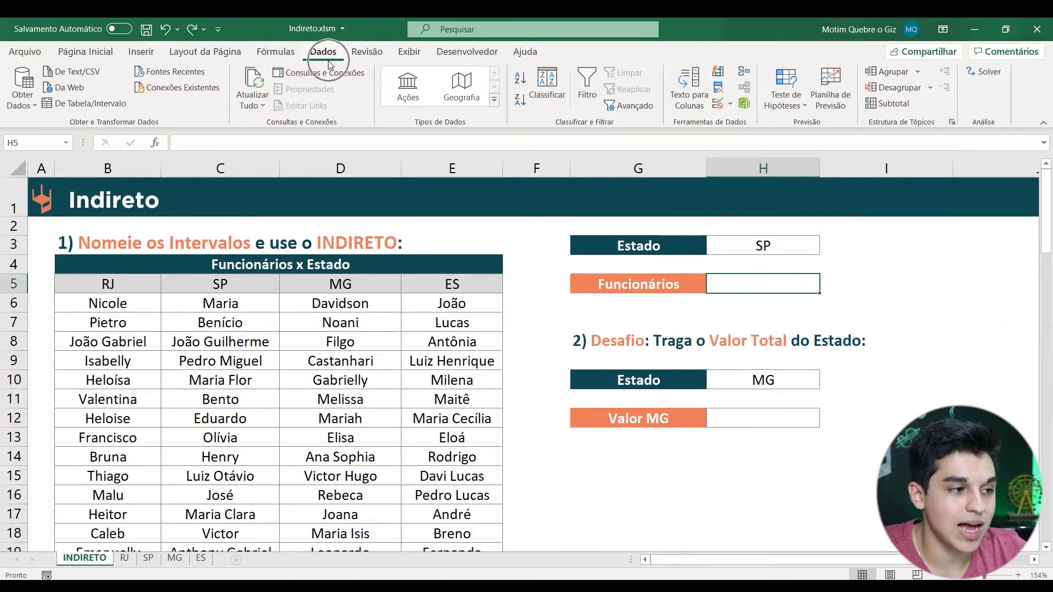
click(717, 107)
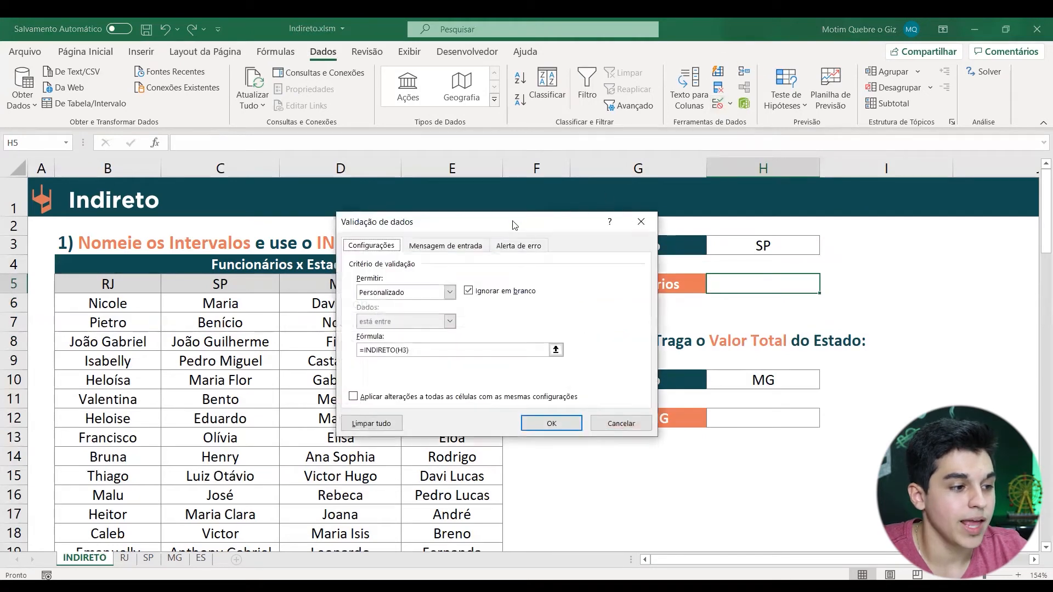
drag(515, 224, 516, 235)
click(417, 305)
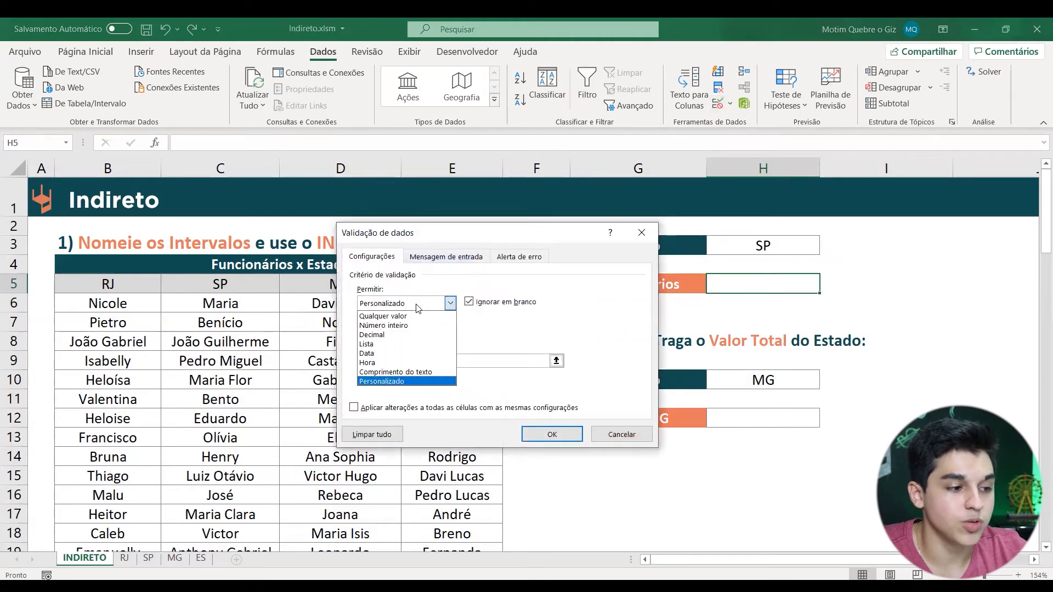
click(386, 344)
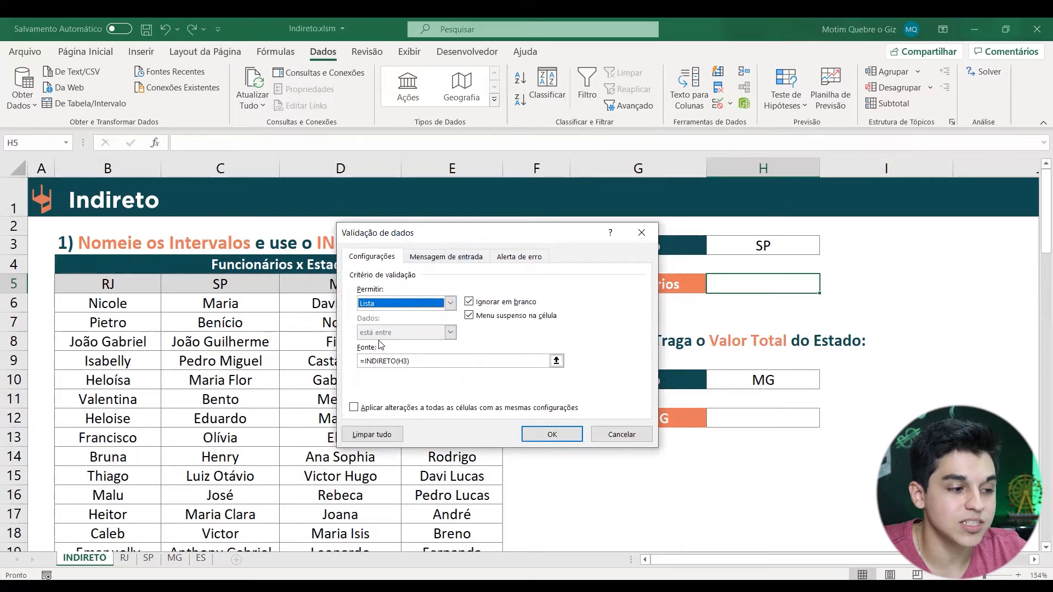
Set the validation list source to =INDIRETO(H3) and apply it to the Funcionários cell
drag(411, 360, 361, 362)
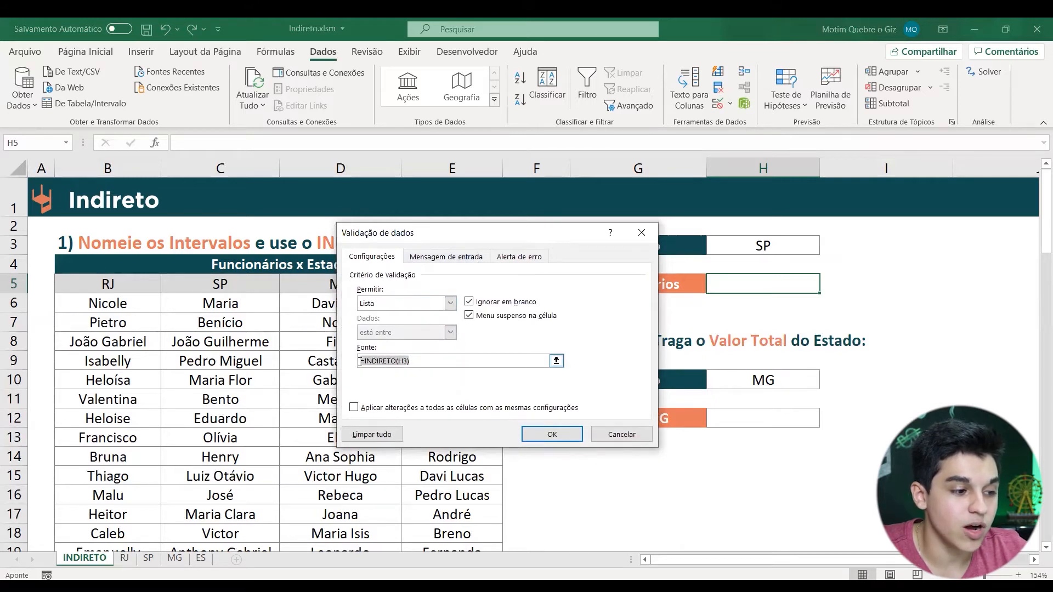
scroll(365, 362, down, 2)
text(=INDIRETO)
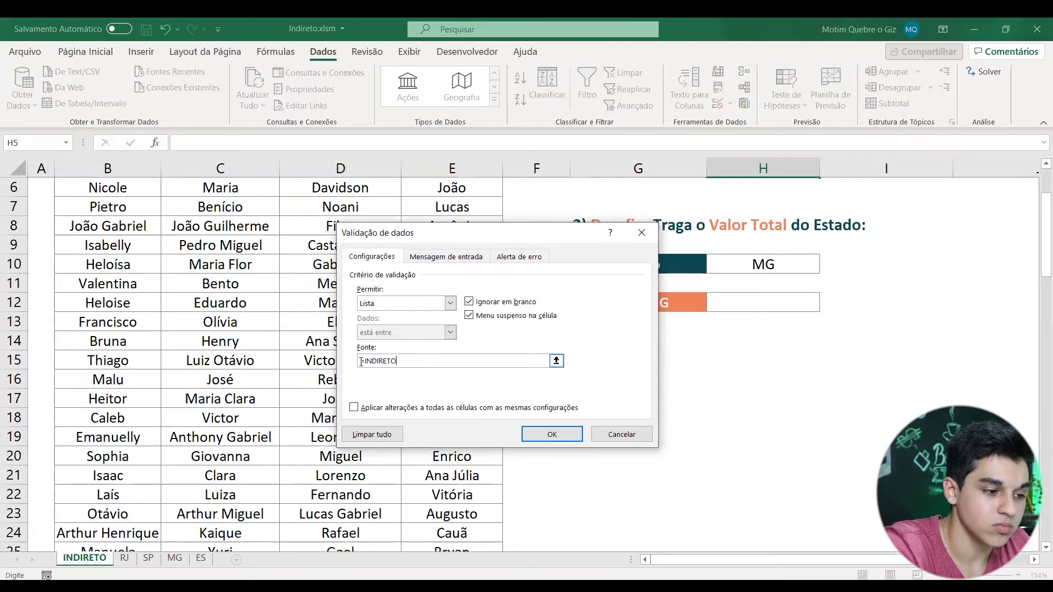
text(()
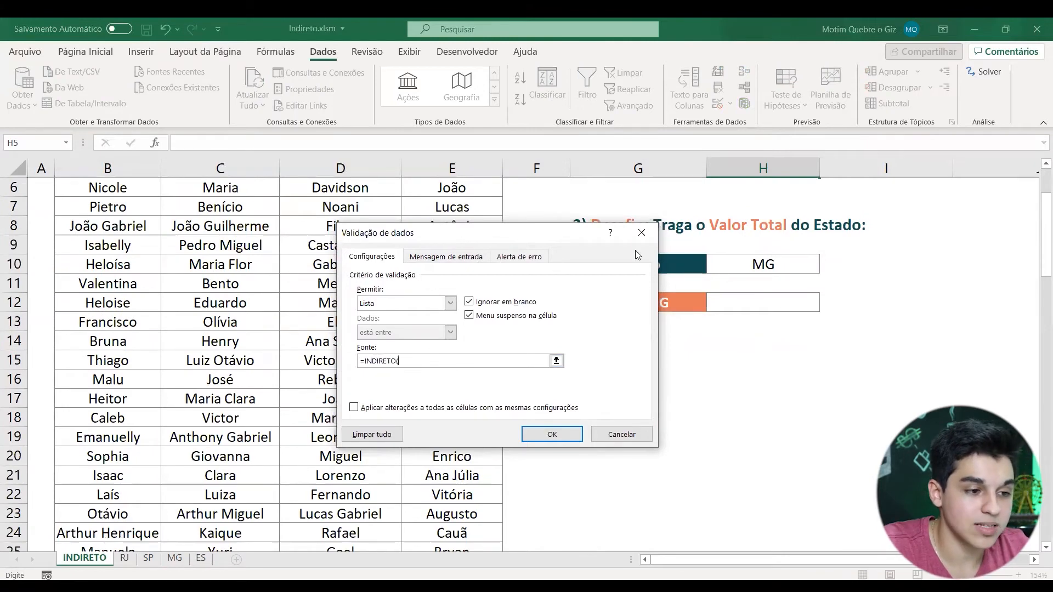
scroll(774, 232, up, 2)
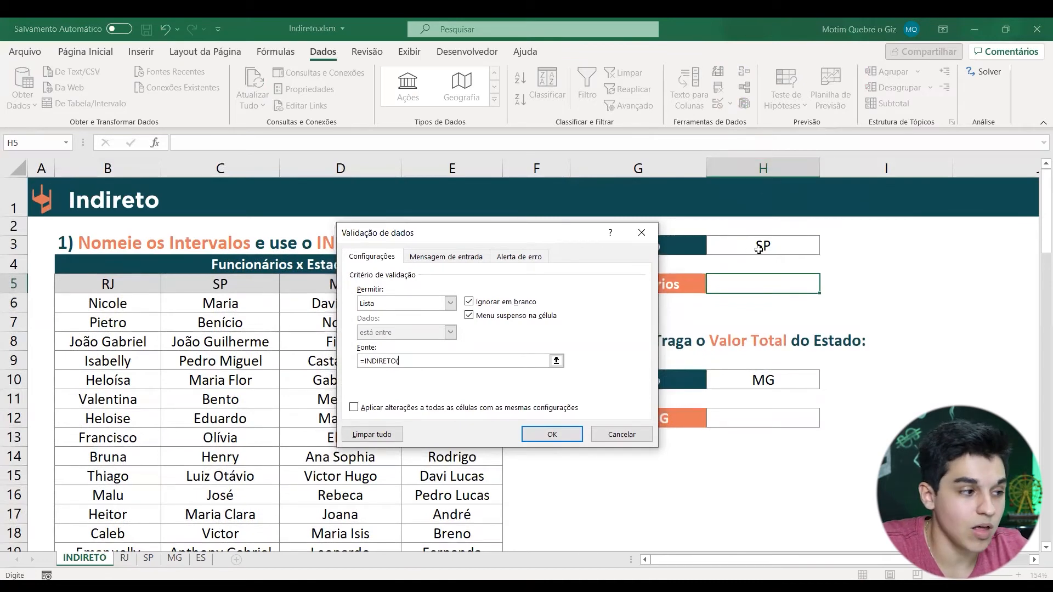
text(HE)
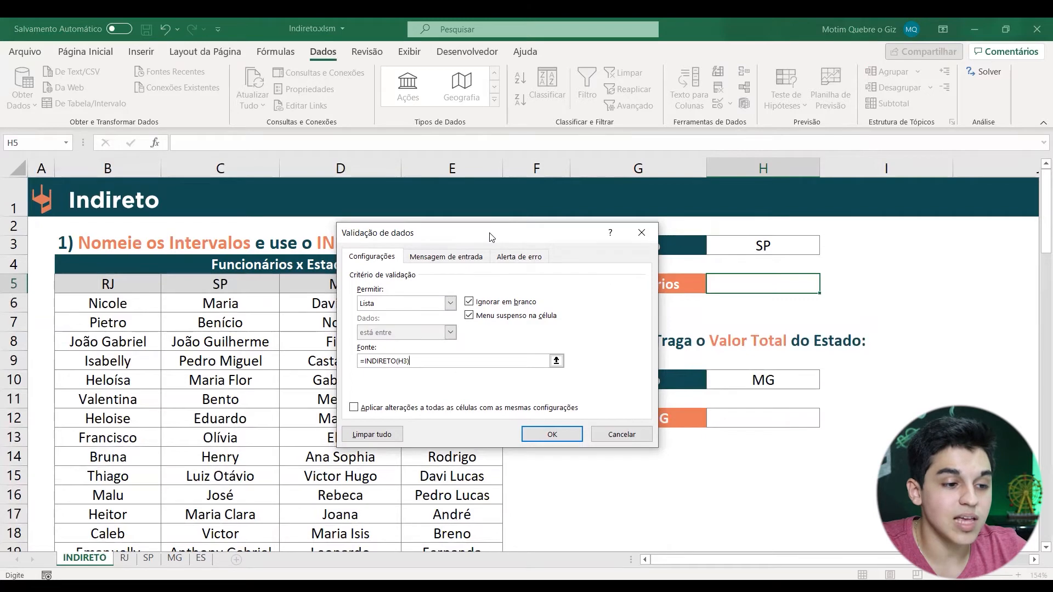
drag(490, 237, 690, 317)
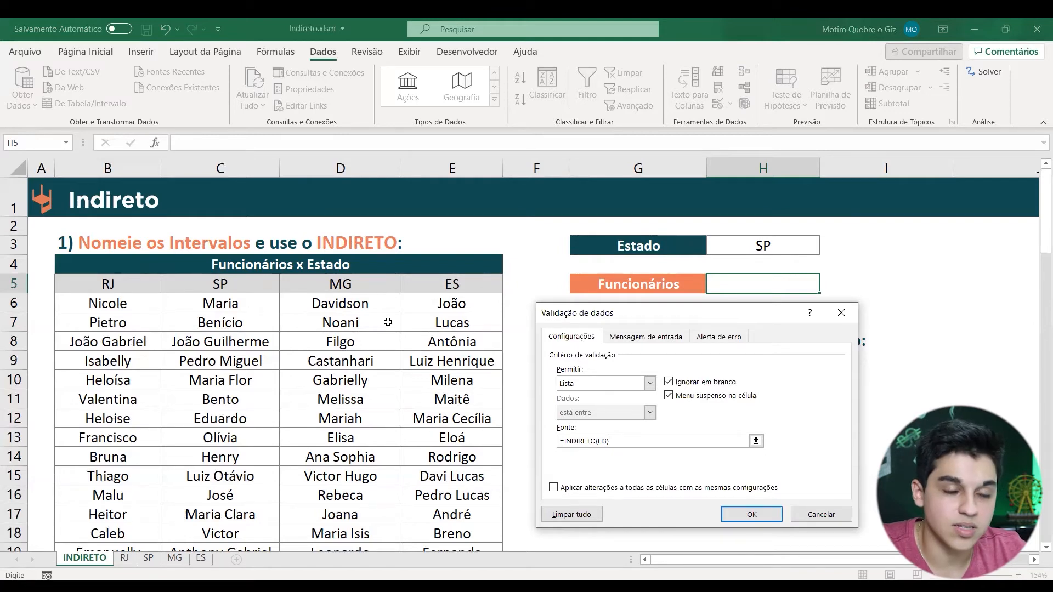
click(751, 515)
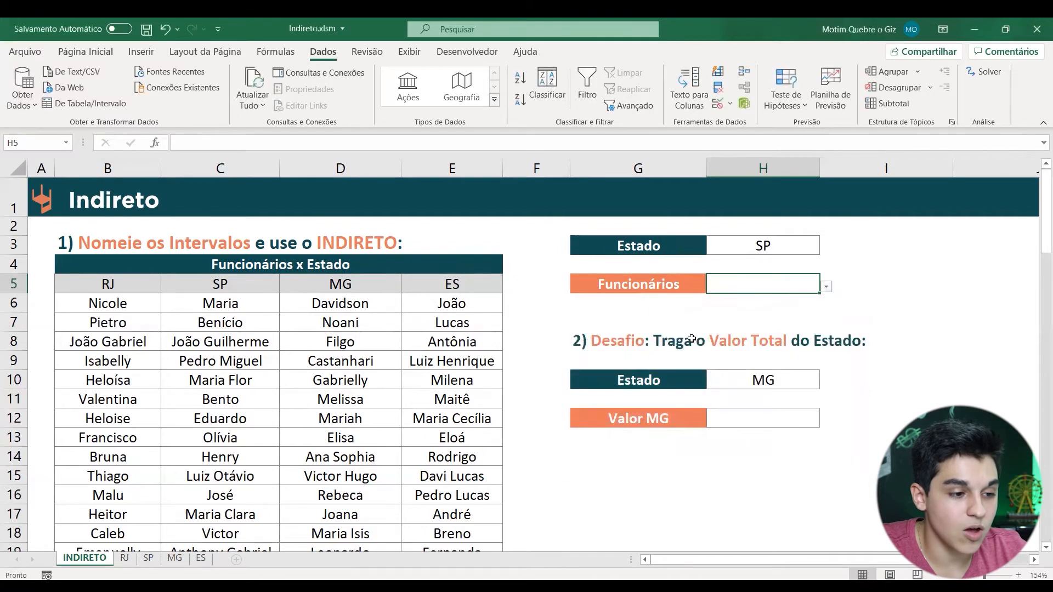
Compare the names offered in the Funcionários drop-down with the first employees in the SP column
click(826, 287)
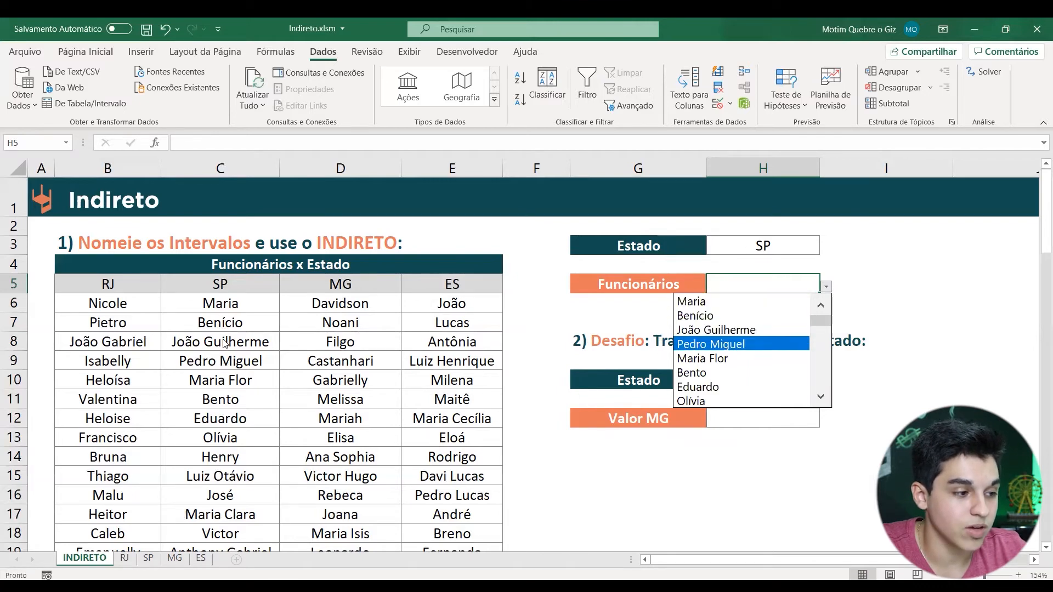
key(Escape)
drag(247, 306, 245, 382)
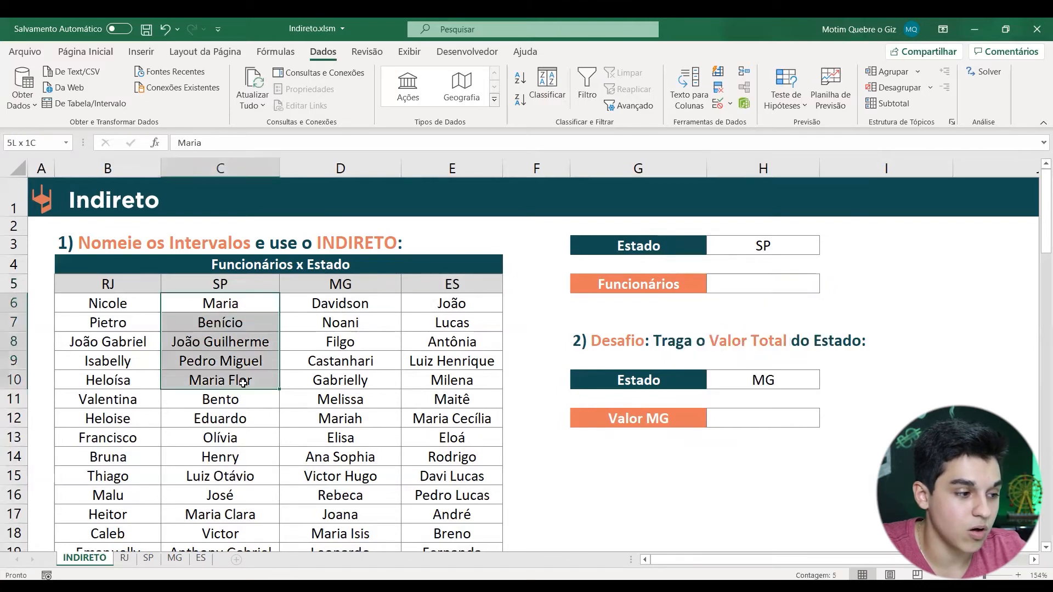
Change the Estado in cell H3 to RJ
click(764, 249)
click(829, 247)
click(811, 246)
click(826, 248)
click(733, 266)
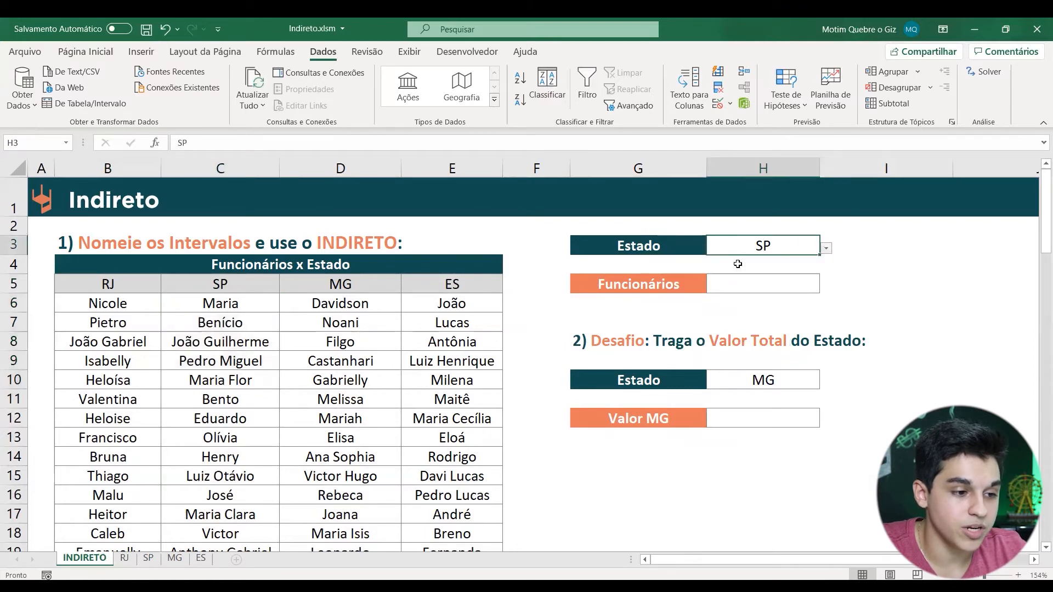
Choose the fourth employee of the RJ list in the Funcionários cell H5
click(747, 287)
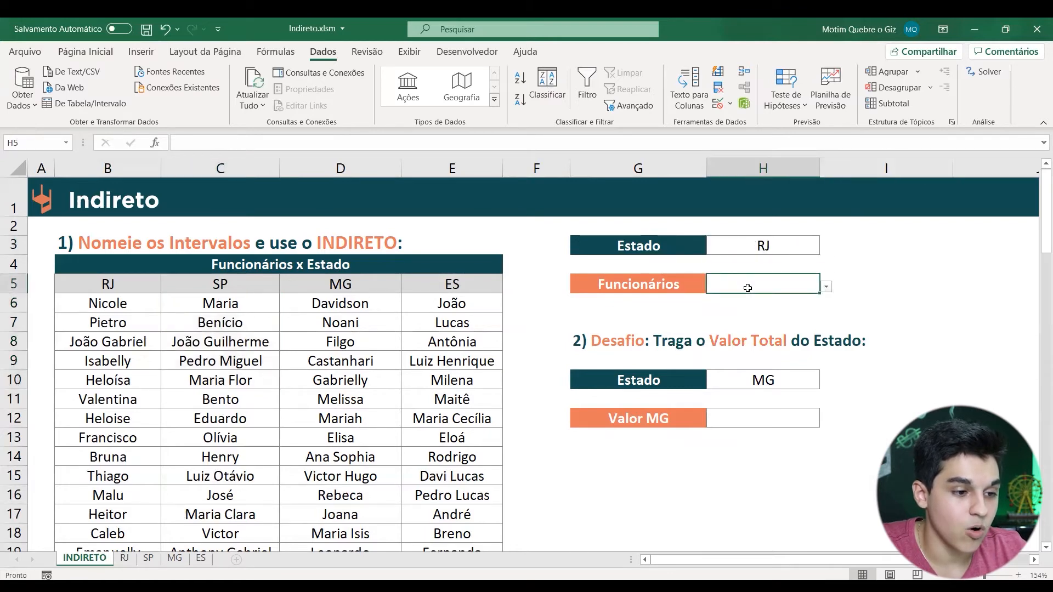
click(825, 287)
click(767, 344)
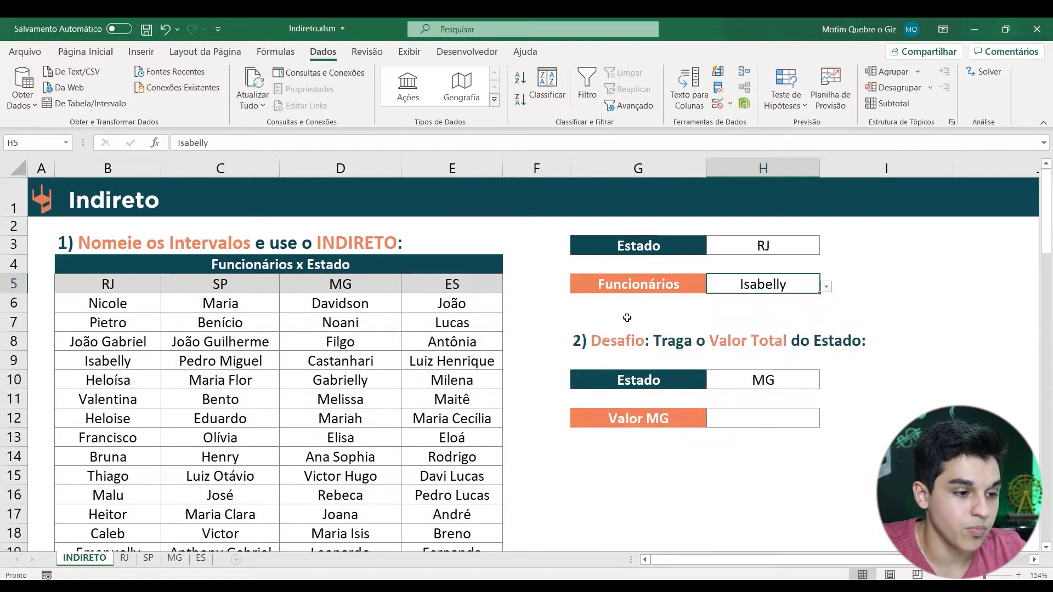
Review the employees offered in the Funcionários drop-down of H5 for the RJ state
click(826, 286)
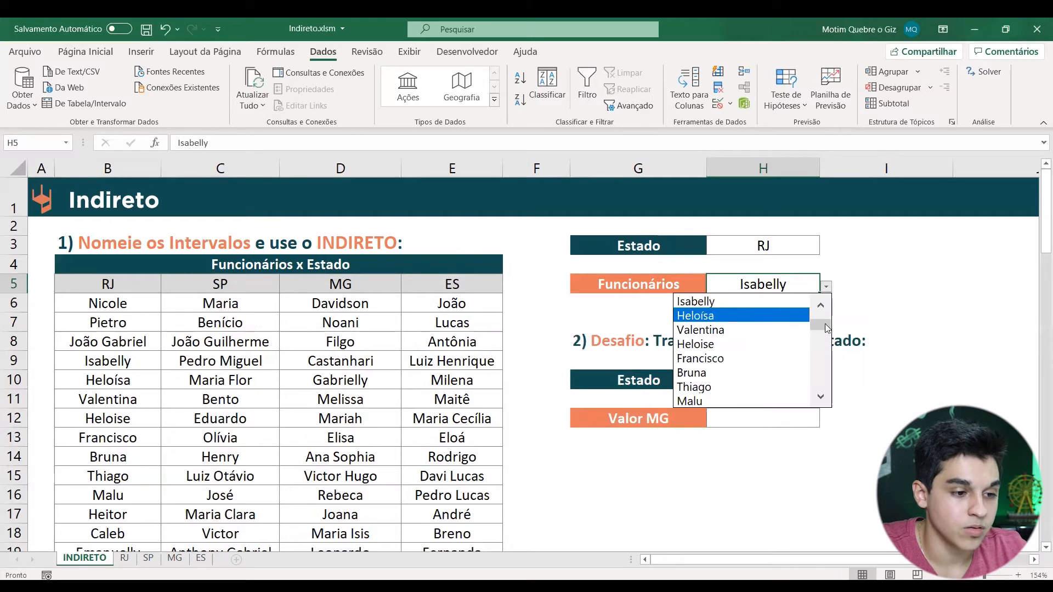
scroll(771, 312, up, 1)
click(890, 290)
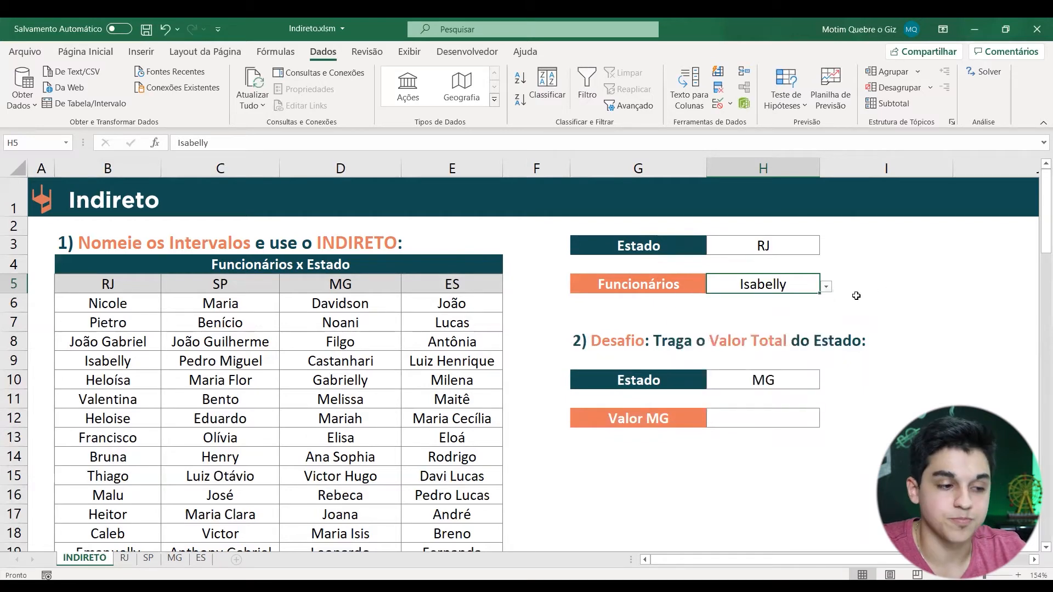
click(904, 379)
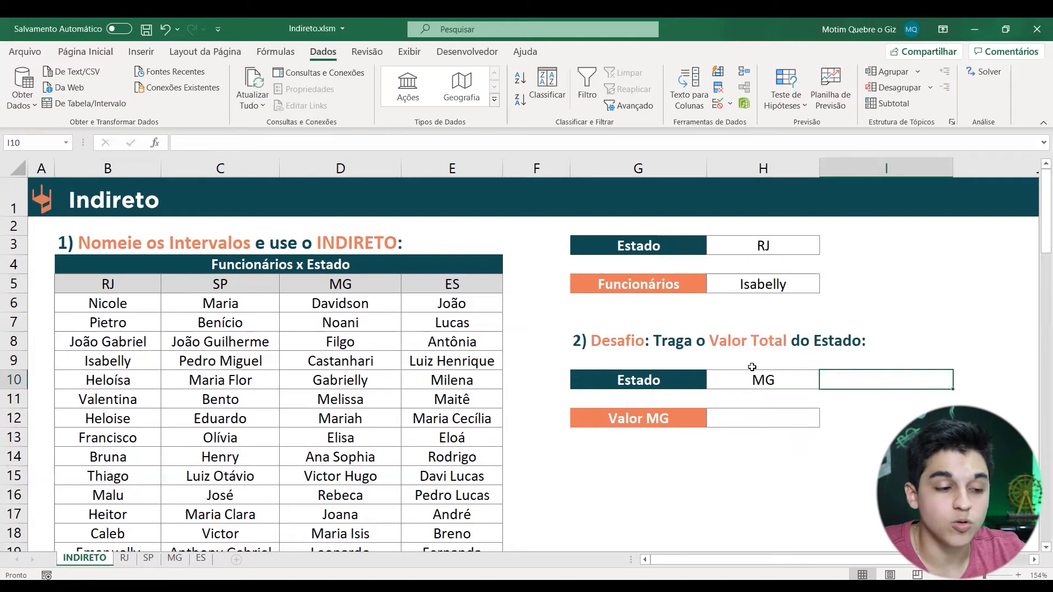
Examine the challenge's Estado and Valor MG cells alongside the Valor MG column on the MG sheet
click(749, 422)
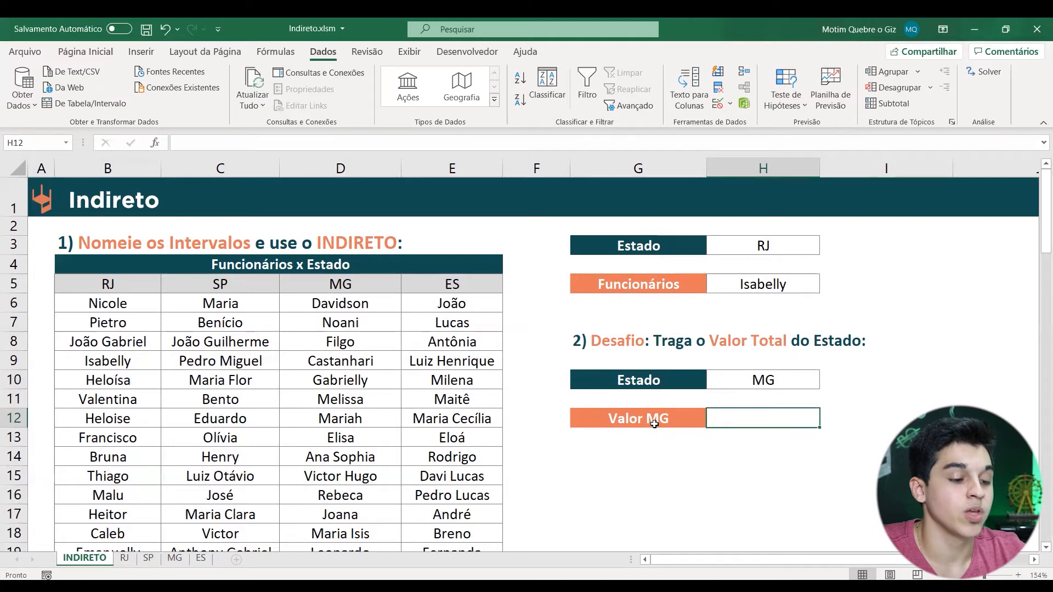
click(174, 558)
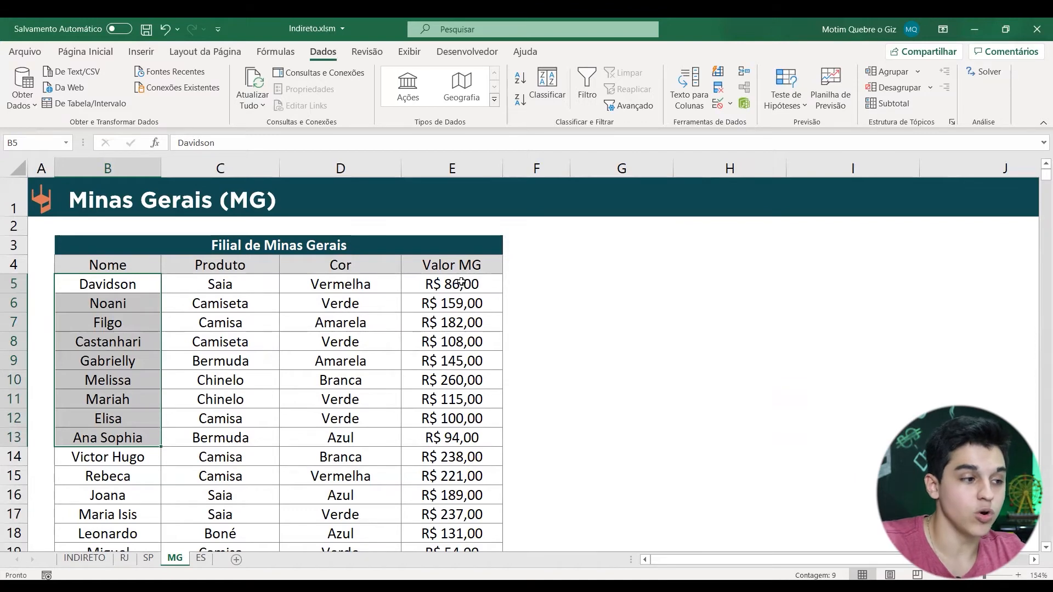
drag(485, 288, 486, 351)
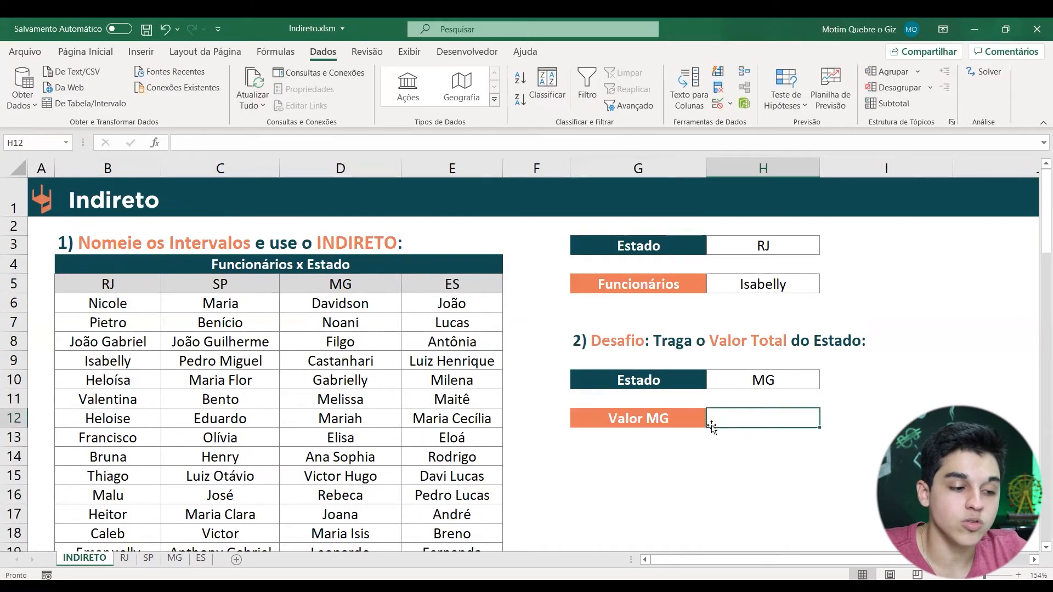
click(781, 380)
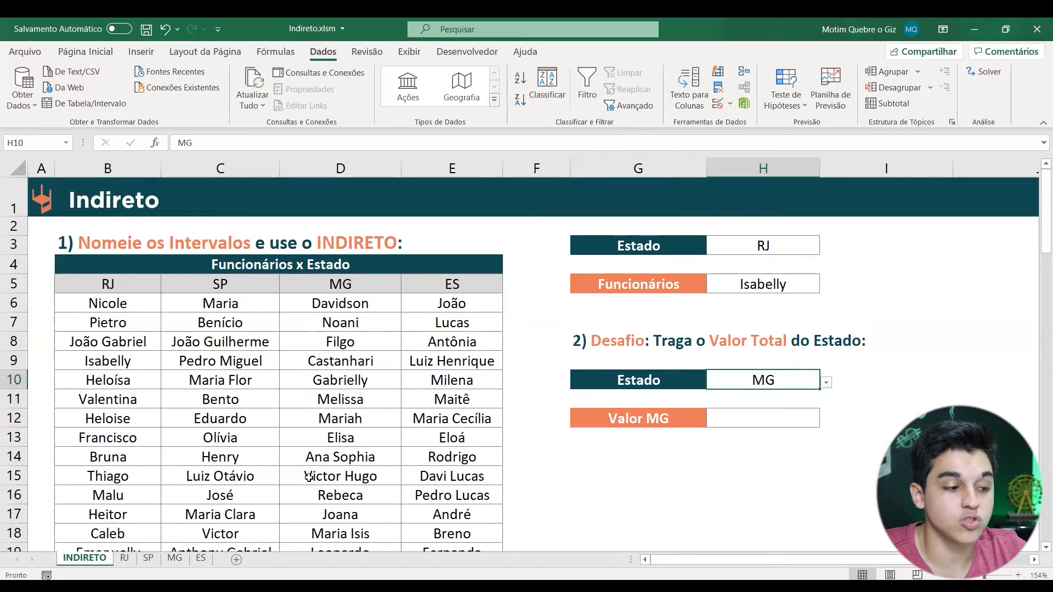
click(174, 558)
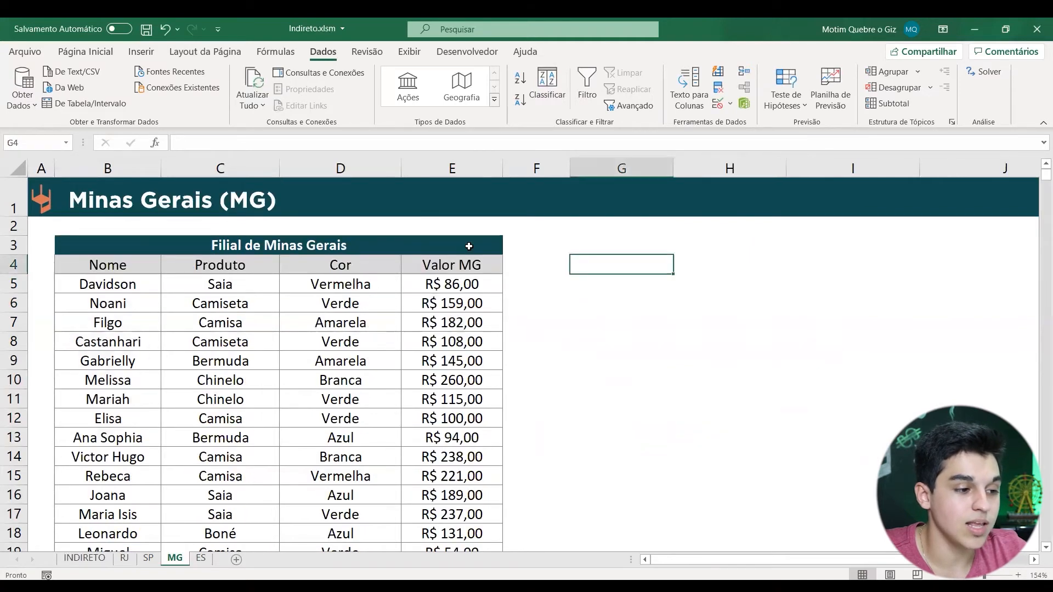
click(484, 263)
drag(483, 263, 452, 548)
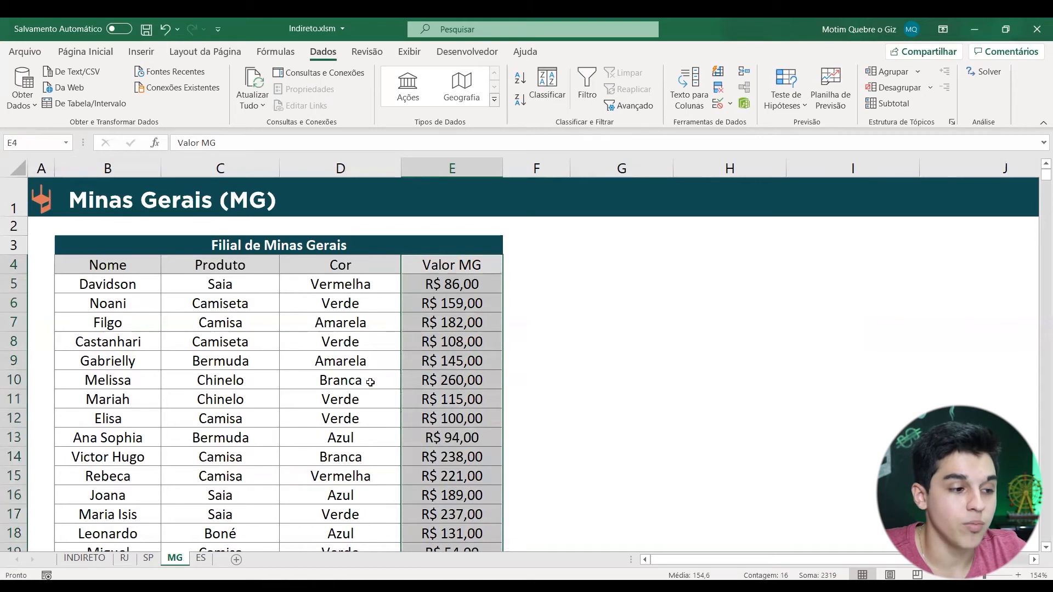
Change the challenge's Estado in cell H10 of the INDIRETO sheet to RJ
click(84, 558)
click(832, 387)
click(812, 381)
click(826, 382)
click(722, 396)
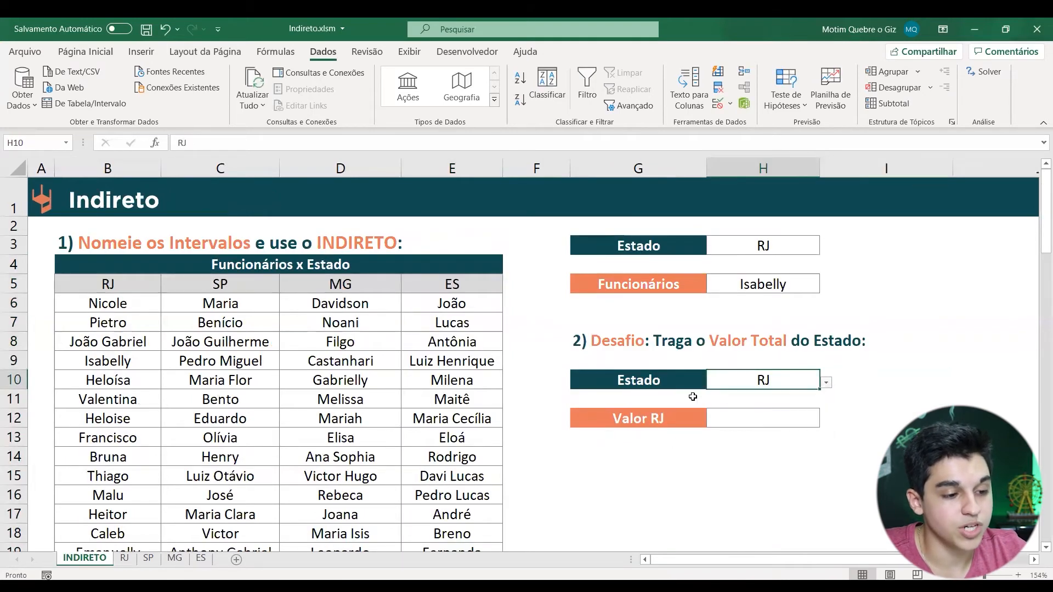
Examine the Valor RJ column on the RJ sheet as the source for the total, and return to the INDIRETO sheet
click(723, 420)
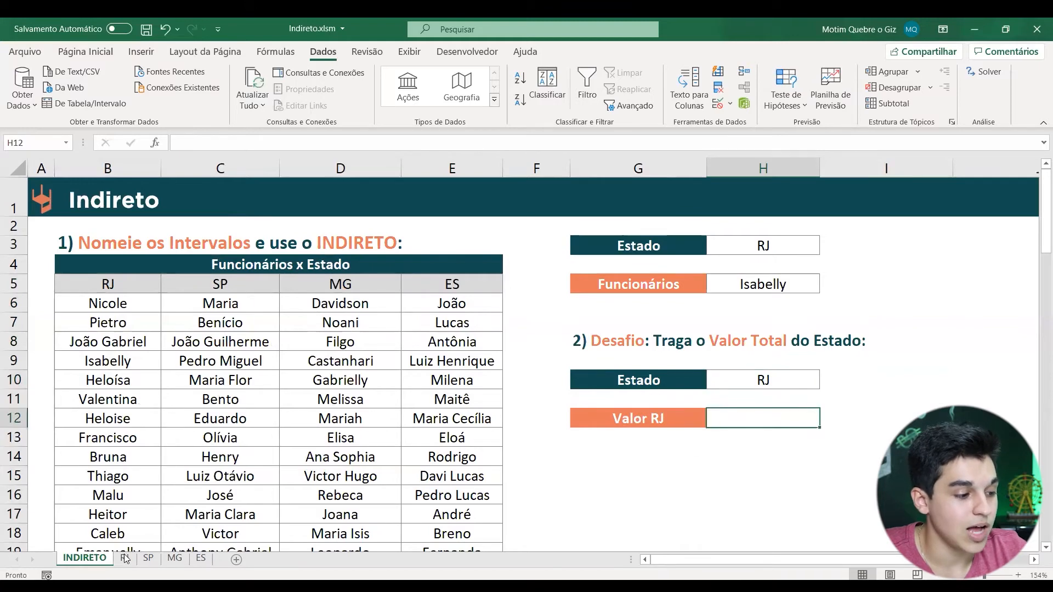
click(125, 558)
drag(439, 284, 462, 496)
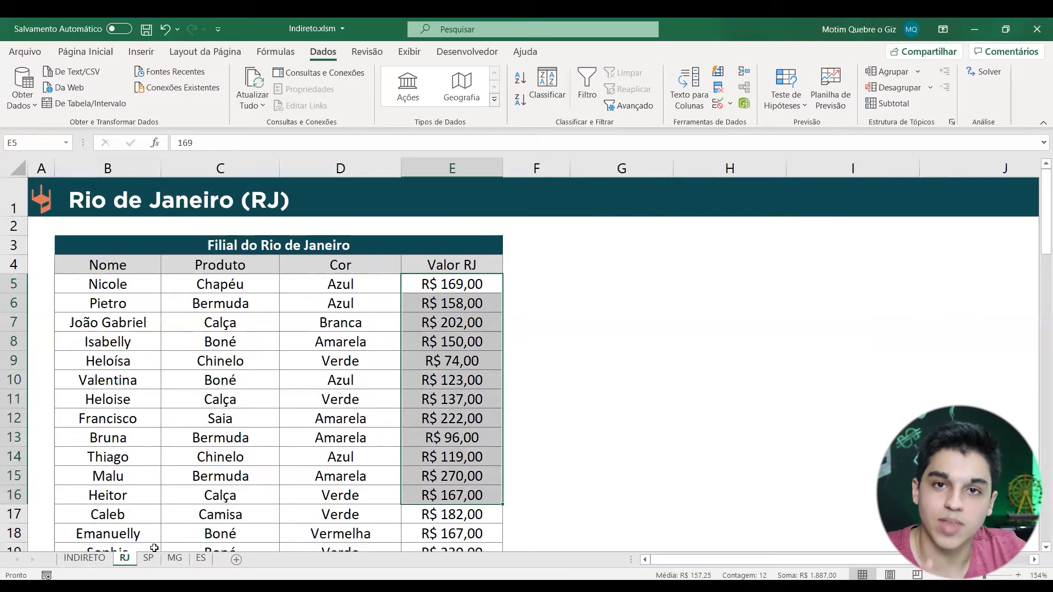
click(85, 558)
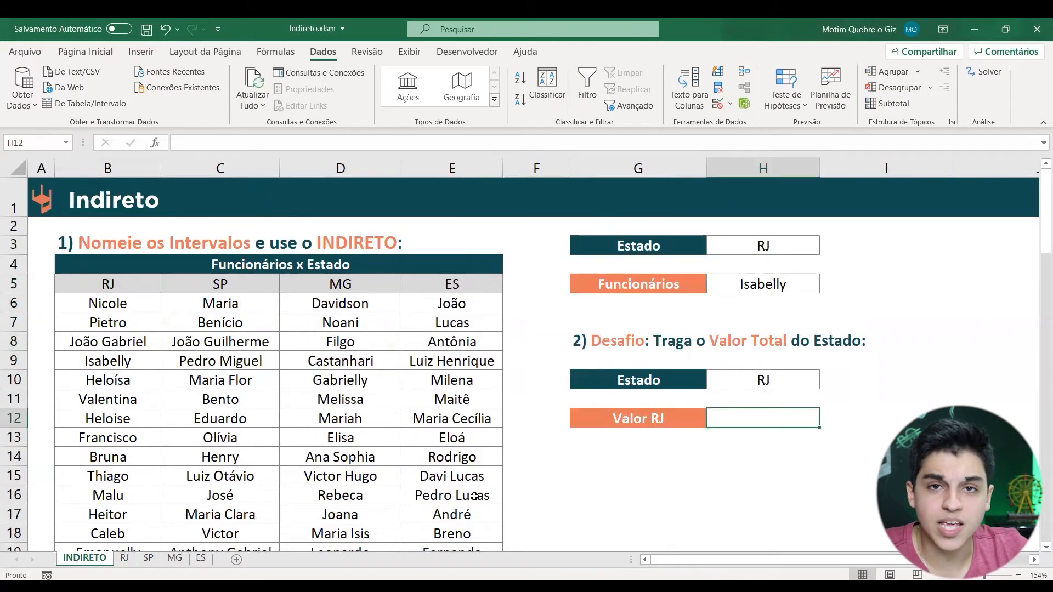
Enter the formula =INDIRETO("Valor_"&H10) in cell H12 of the INDIRETO sheet
double_click(744, 419)
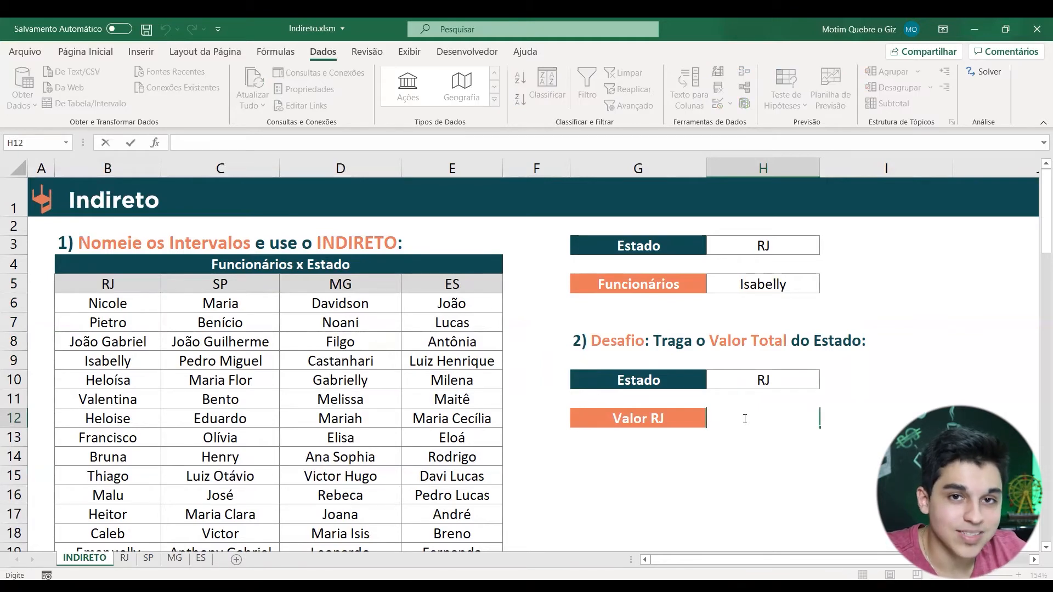
text(=)
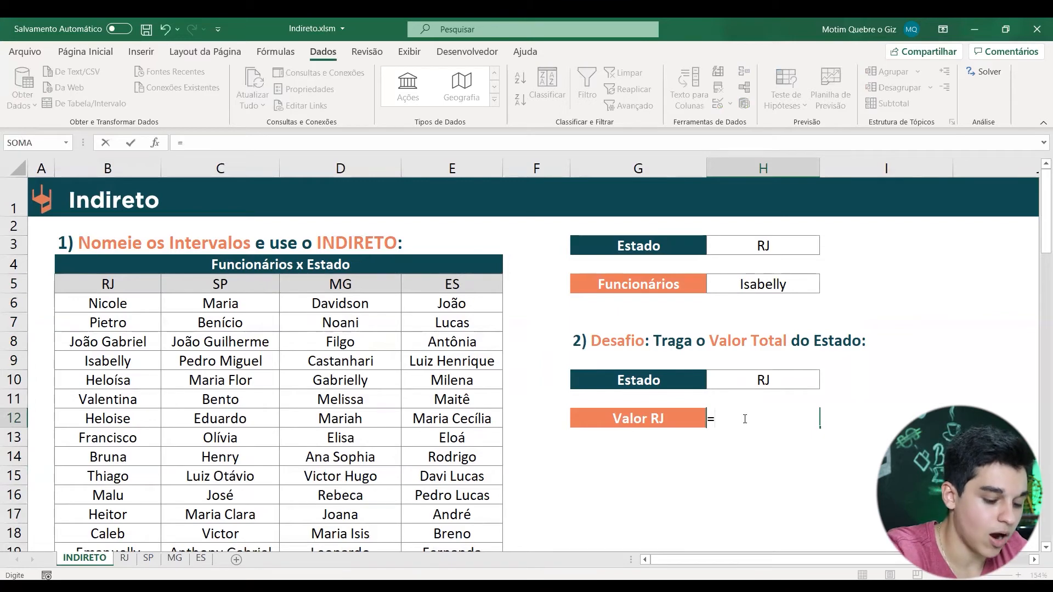
text(INDIRE)
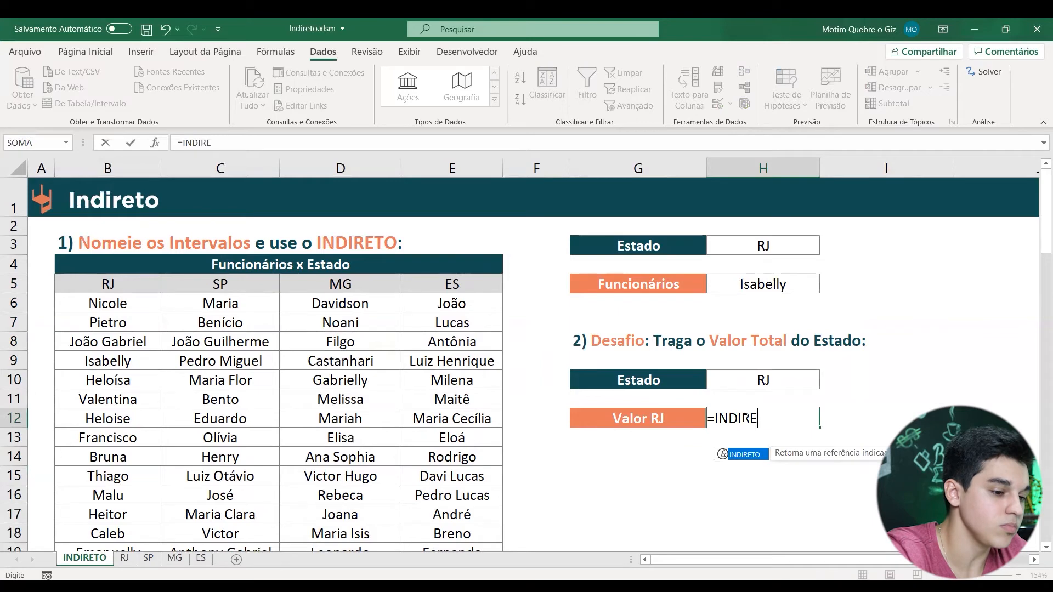
text(TO()
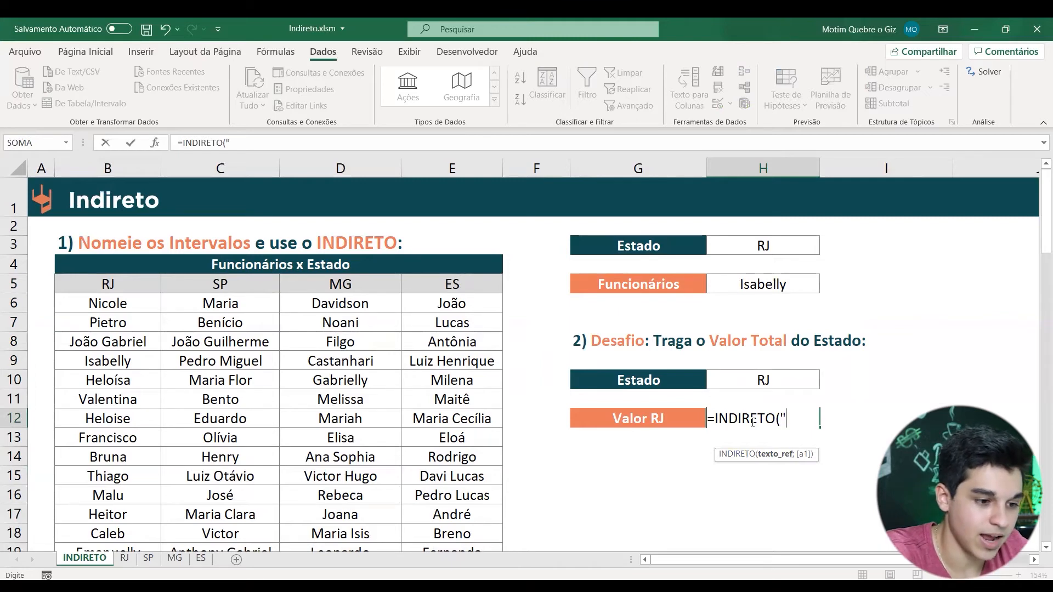
text(VALOR)
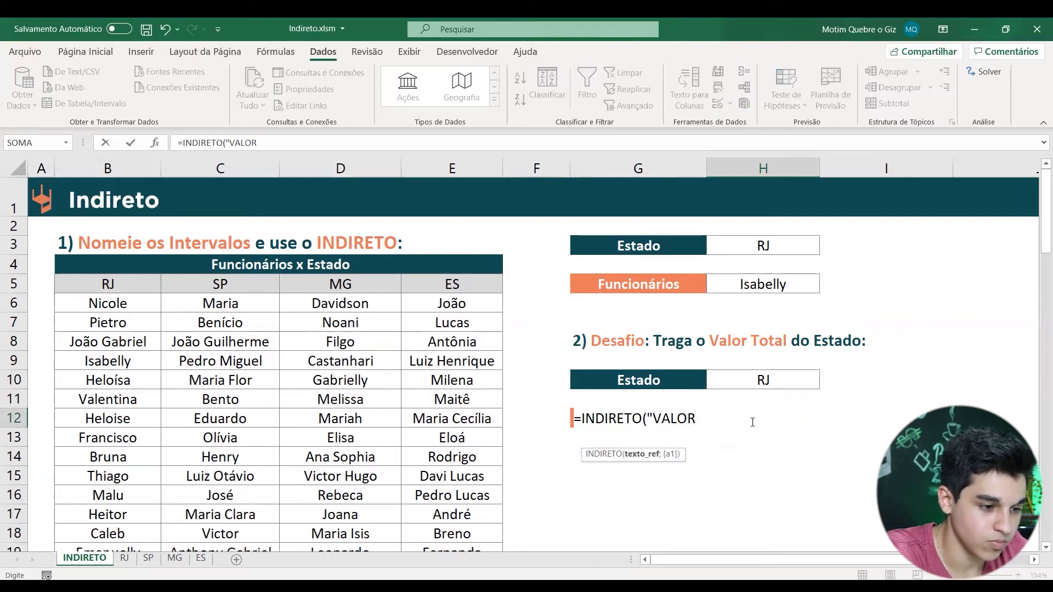
key(BackSpace)
key(BackSpace)
key(BackSpace)
key(BackSpace)
key(Caps_Lock)
text(alor)
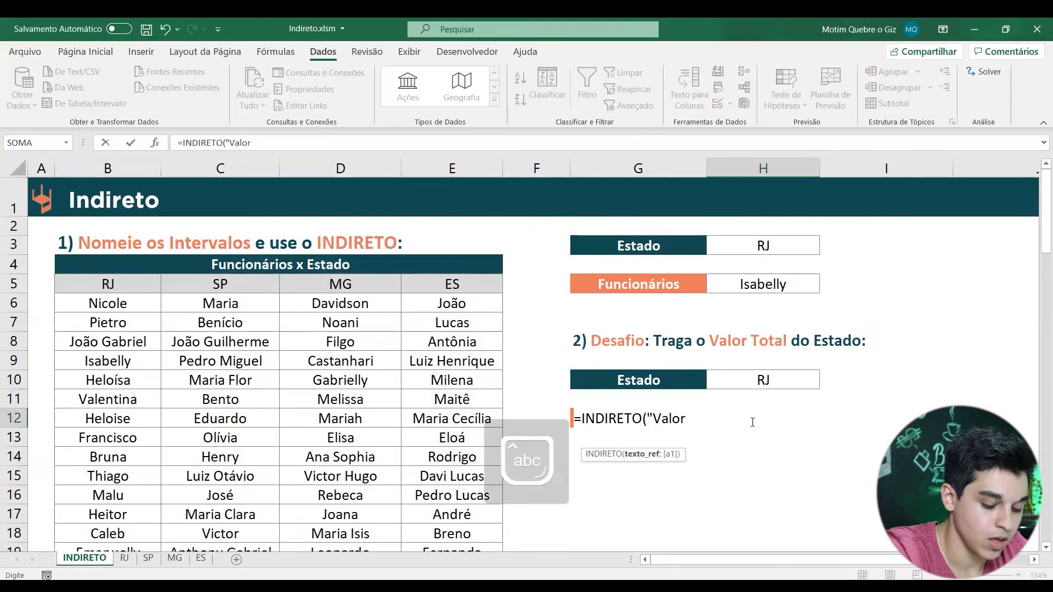
text(_)
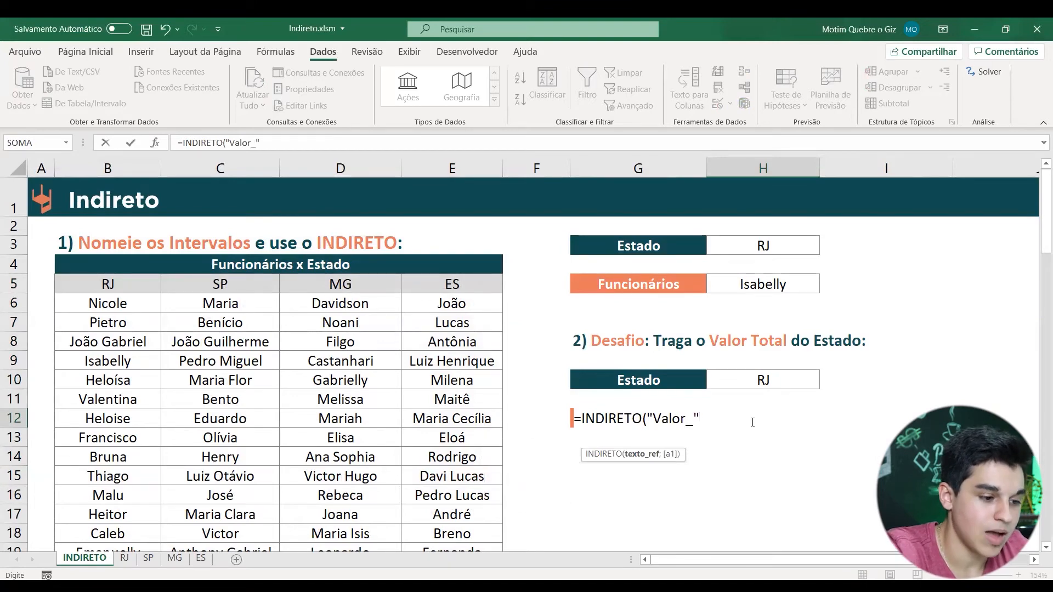
text("&)
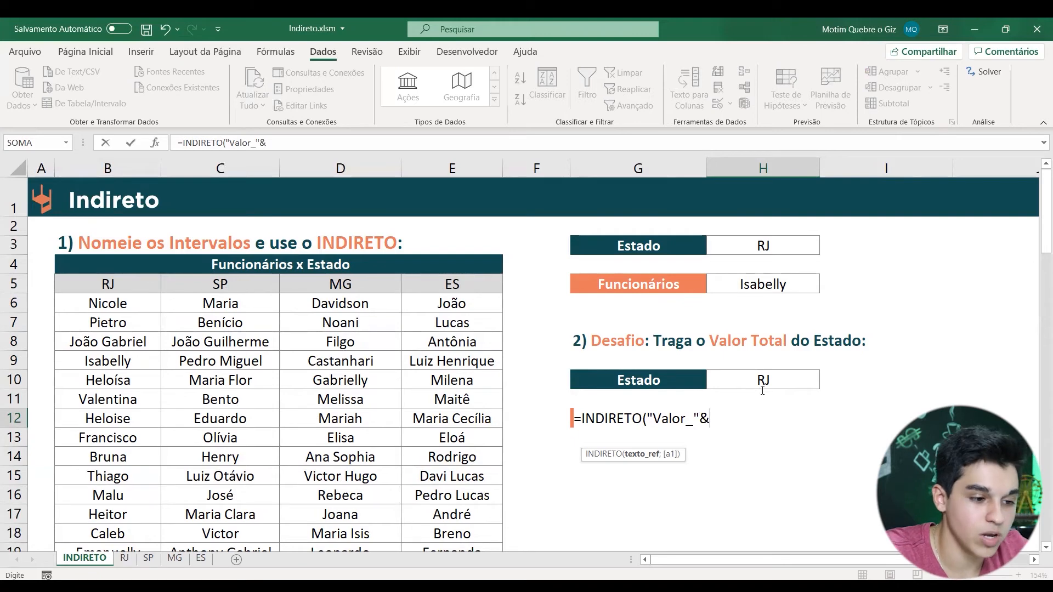
click(763, 381)
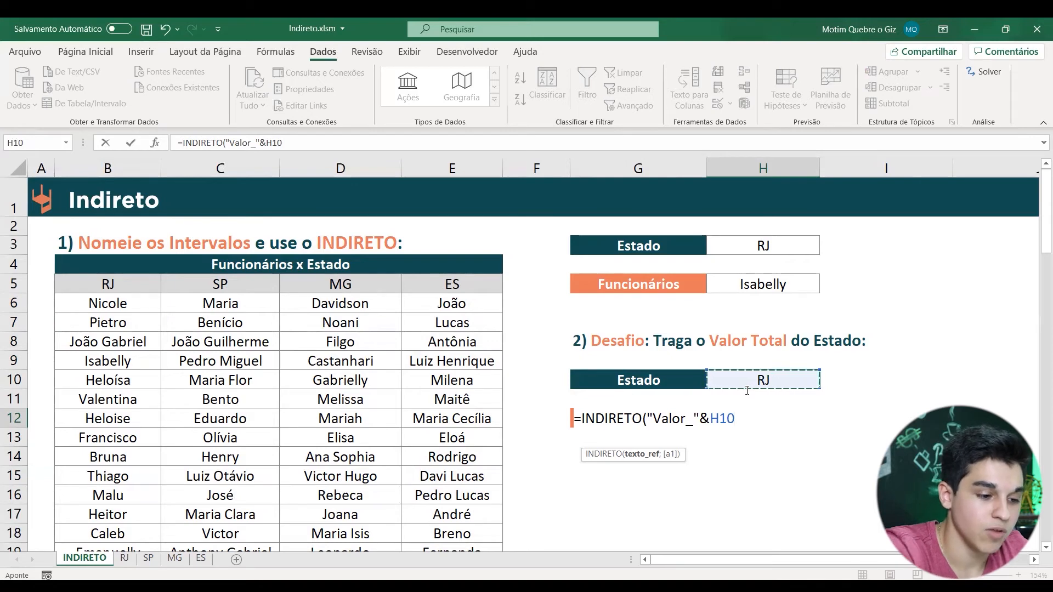
text())
key(Return)
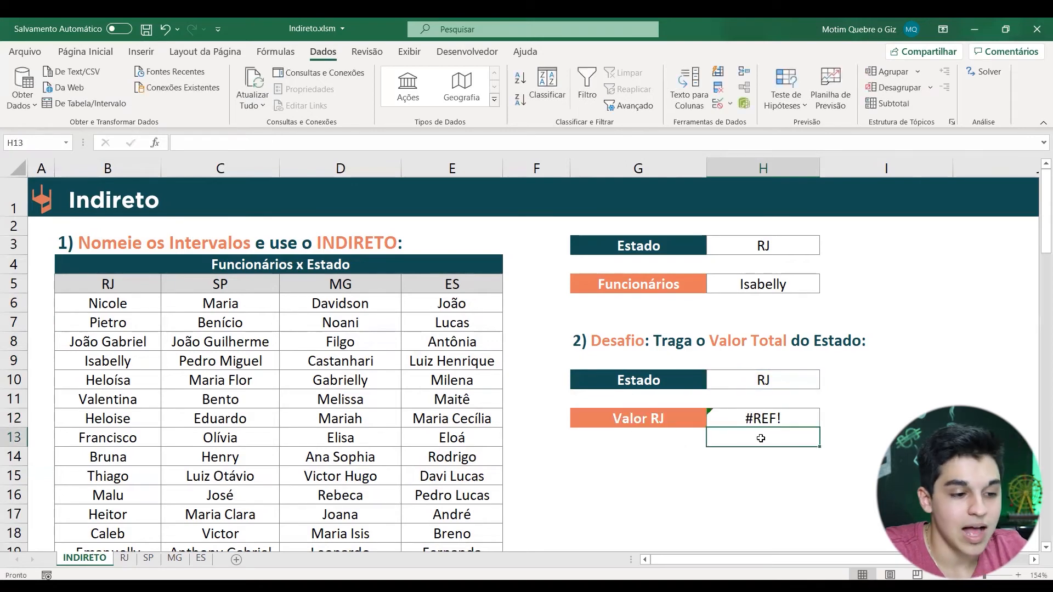
Inspect the INDIRETO formula in cell H12 without changing it
double_click(770, 420)
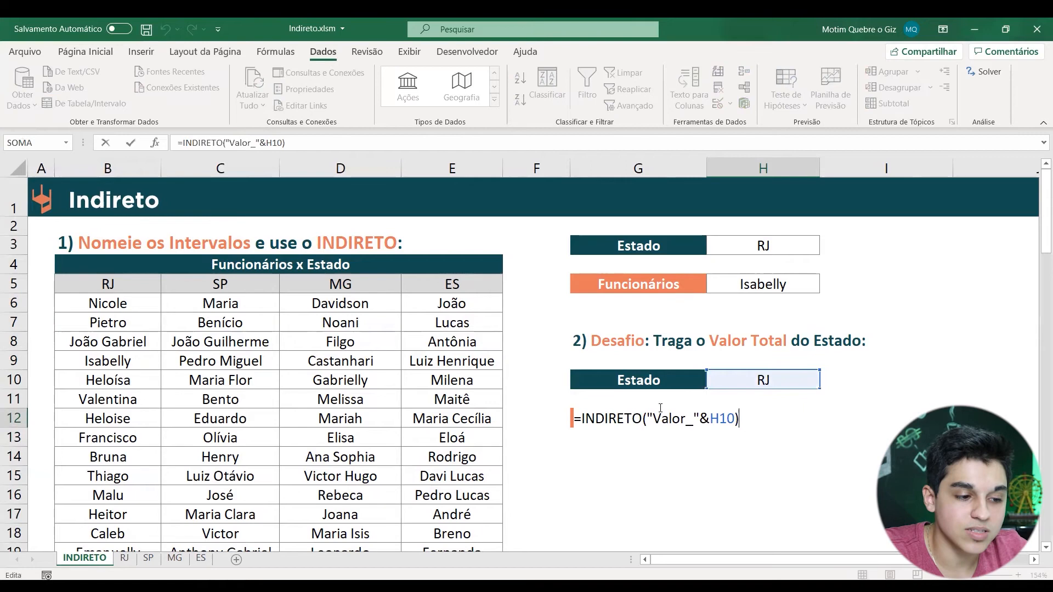
key(Escape)
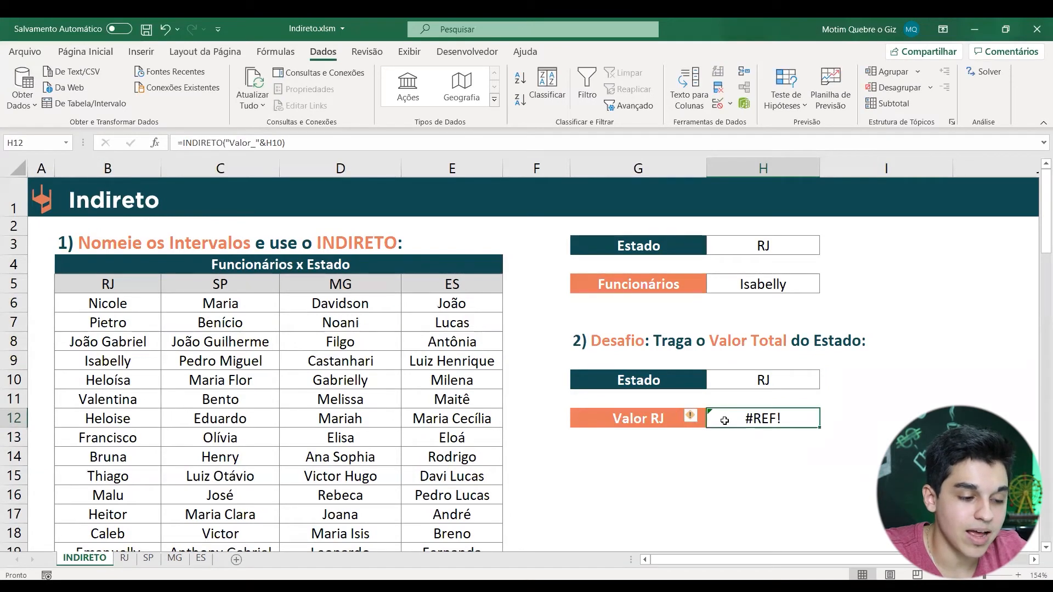
double_click(774, 420)
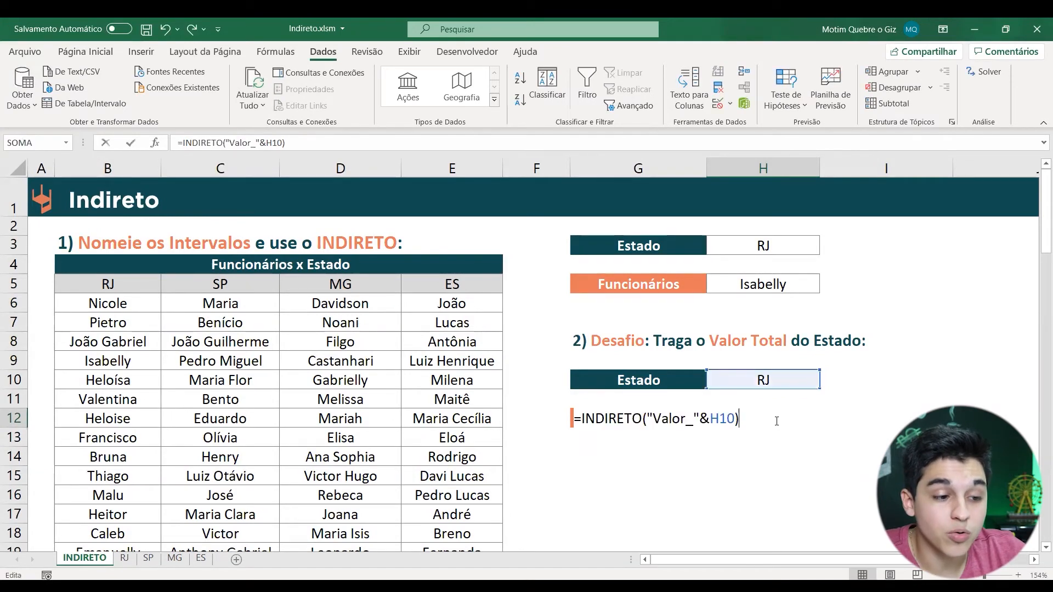
key(Escape)
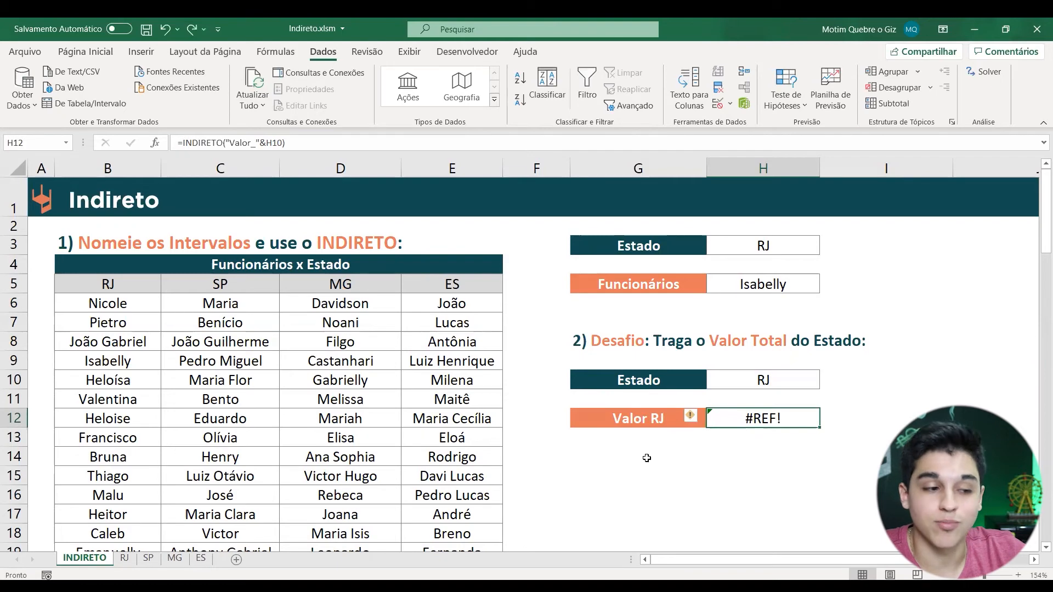
Look through the Valor columns on the RJ, SP, MG and ES sheets, and return to the RJ sheet
click(125, 558)
drag(465, 283, 463, 485)
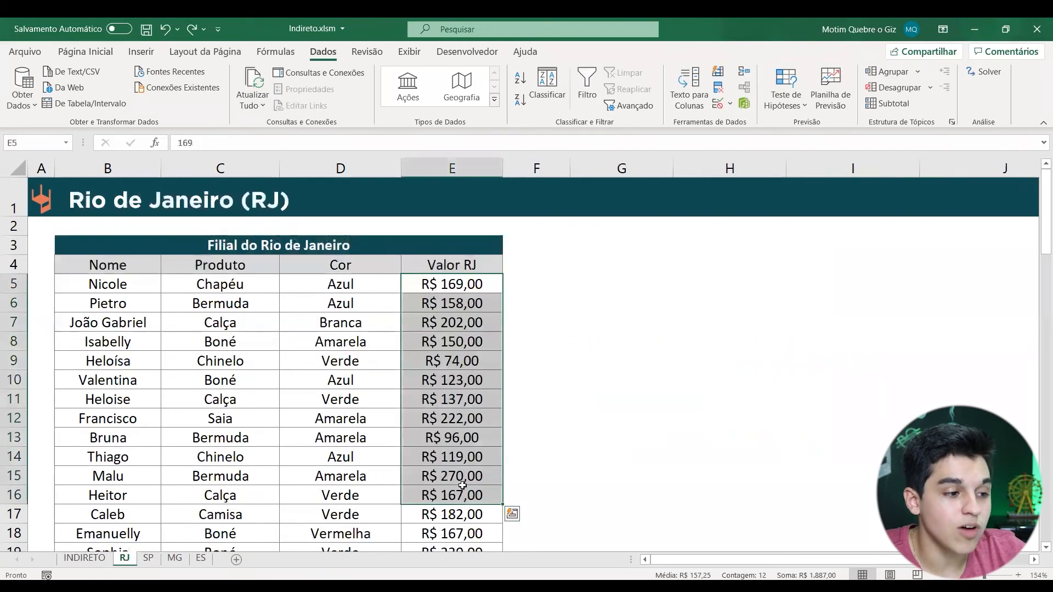
click(148, 558)
click(472, 344)
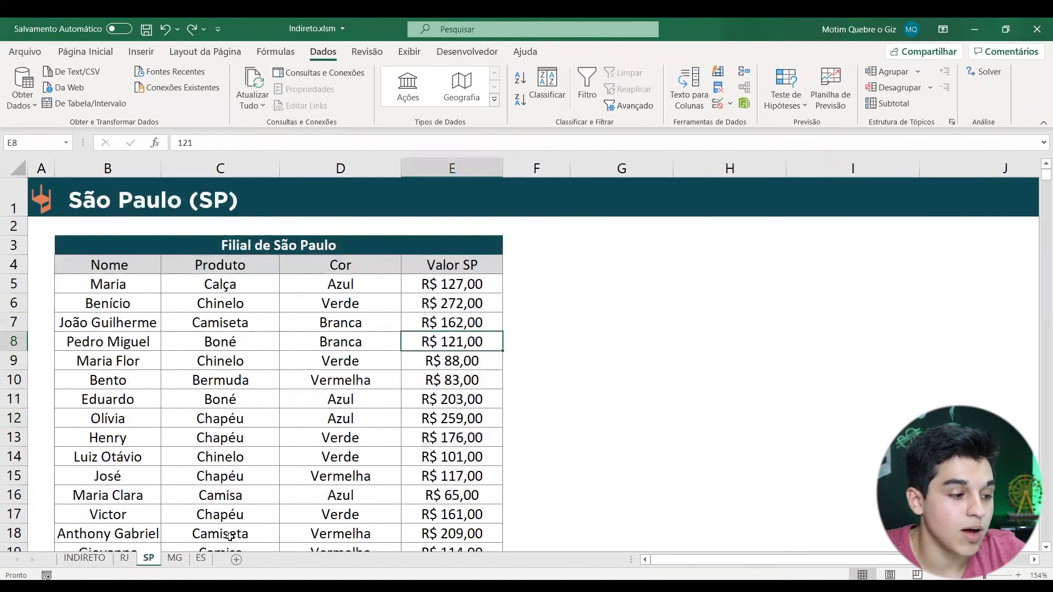
click(175, 557)
click(200, 558)
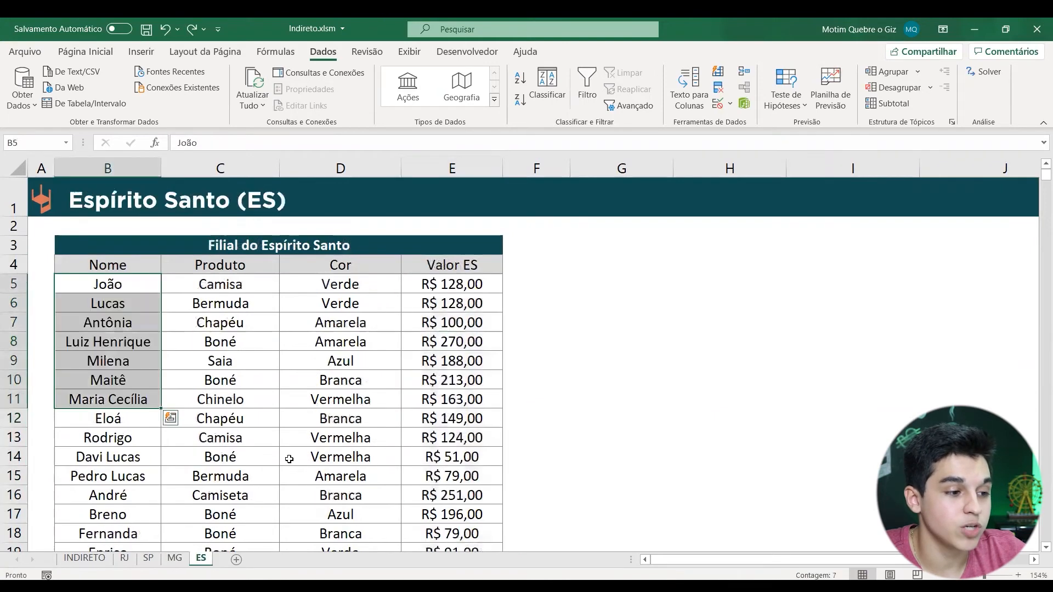
click(125, 558)
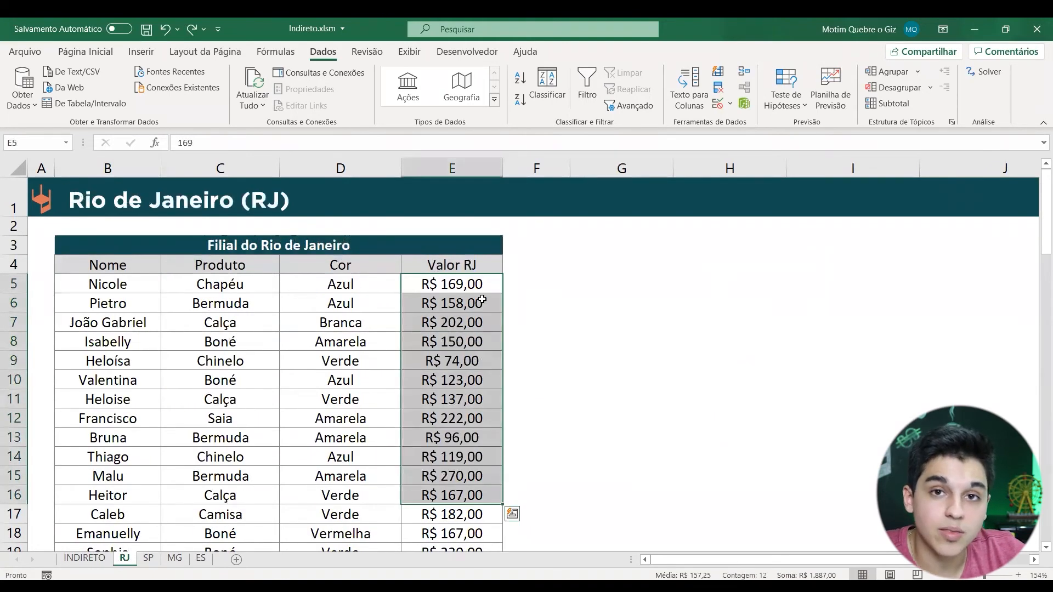
click(485, 265)
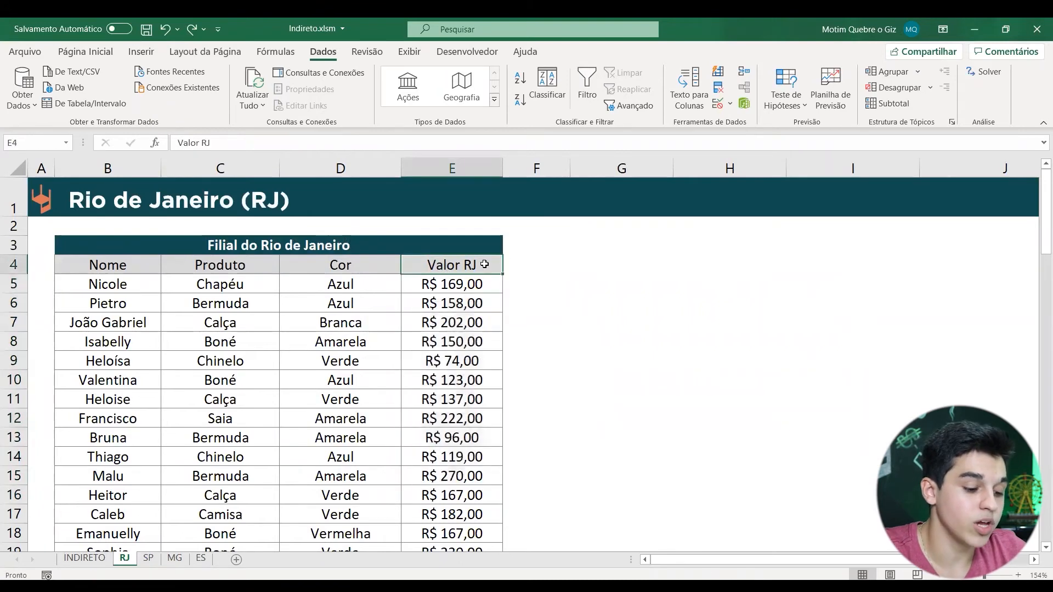
key(ctrl+shift+Down)
scroll(485, 265, up, 3)
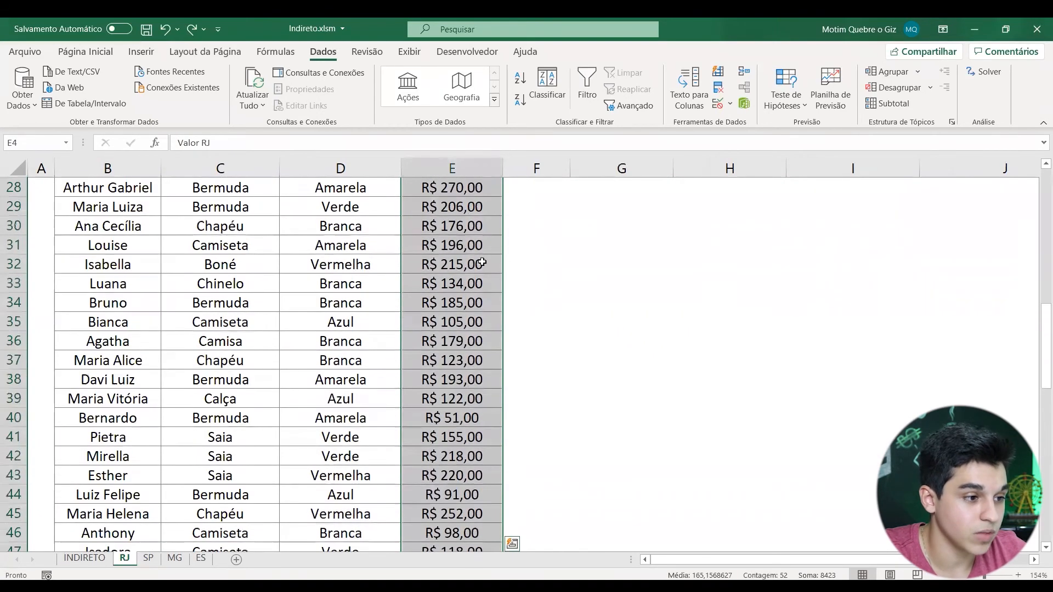
Name the range E5:E55 of the Valor RJ column on the RJ sheet Valor_RJ
click(469, 249)
key(ctrl+Up)
key(Down)
key(Down)
key(ctrl+Right)
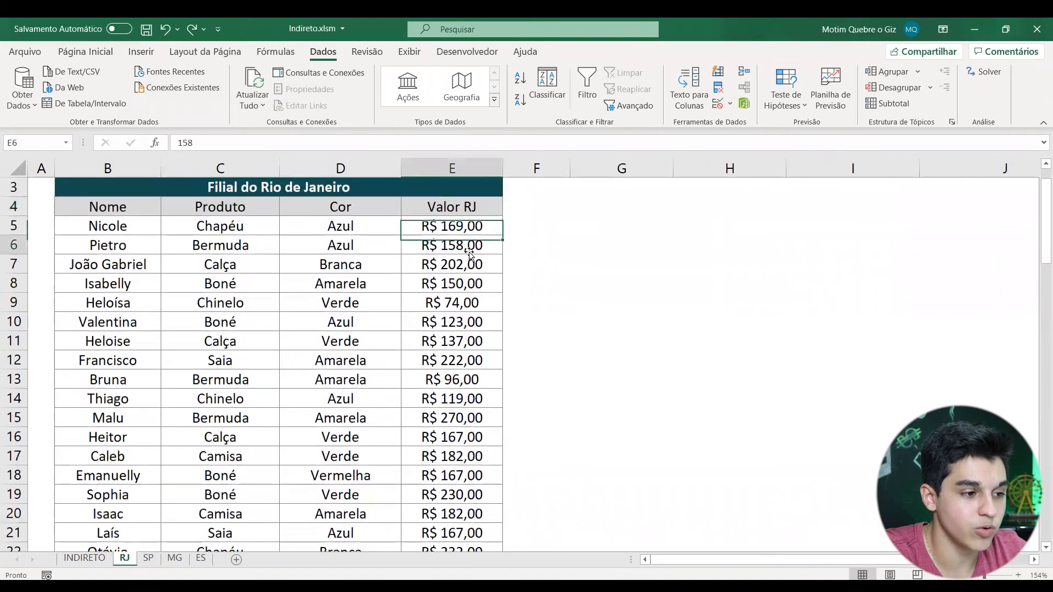
key(ctrl+shift+Down)
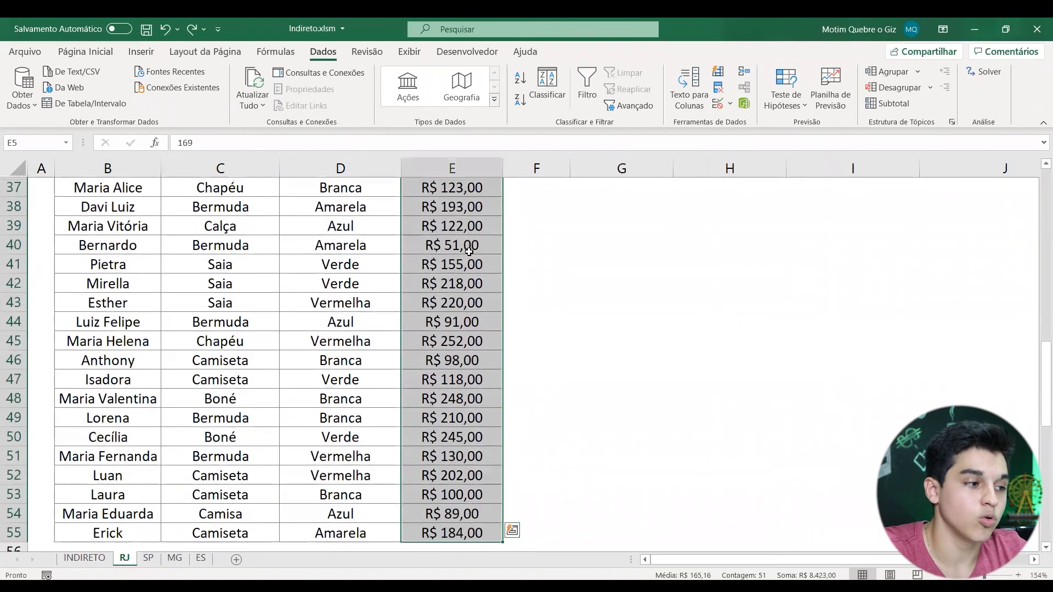
click(22, 143)
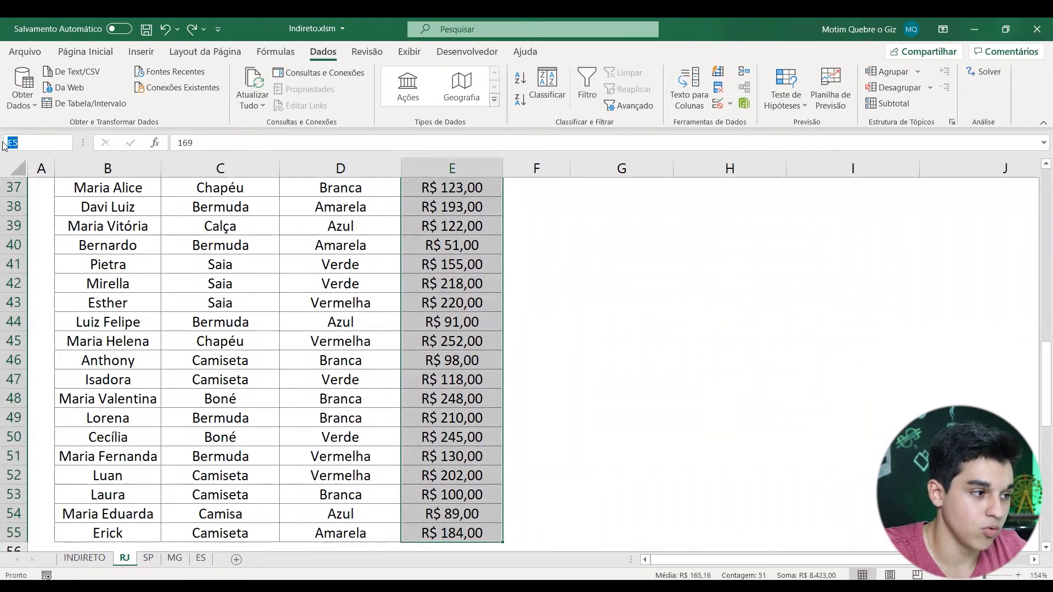
text(Valor)
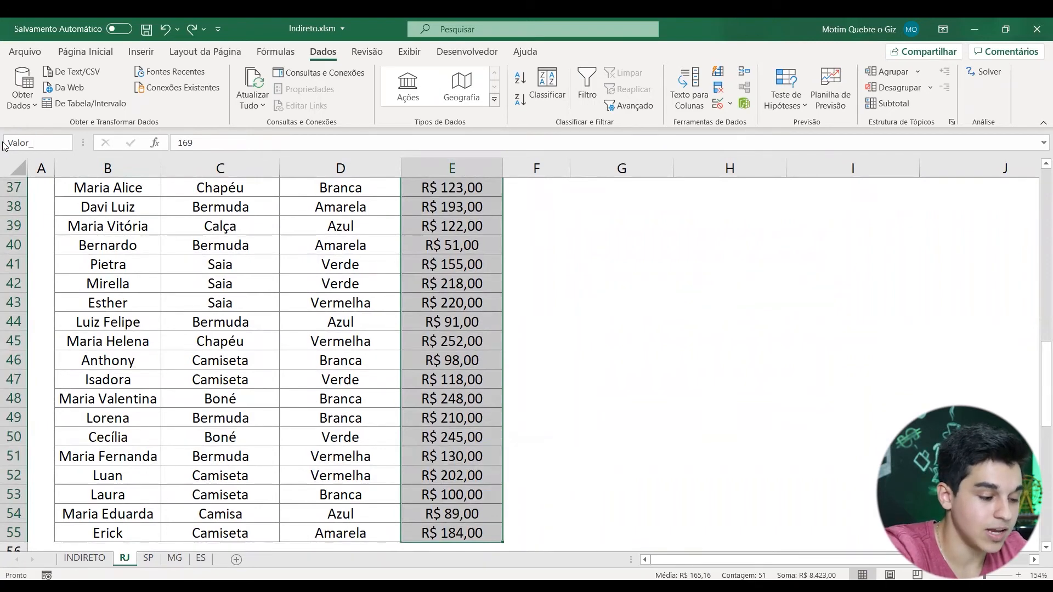
text(_)
key(Caps_Lock)
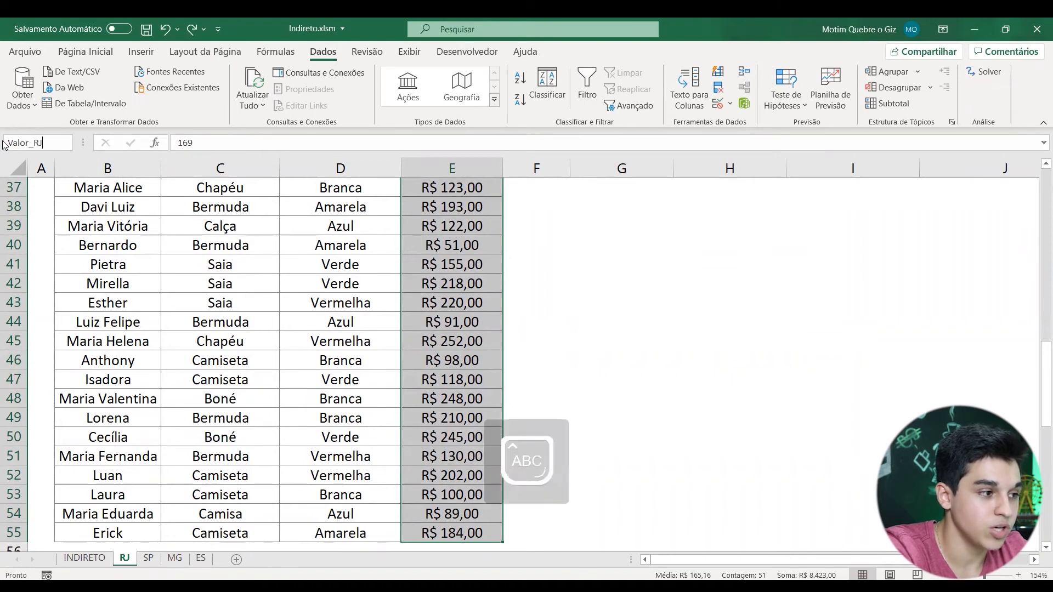
text(RJ)
double_click(39, 144)
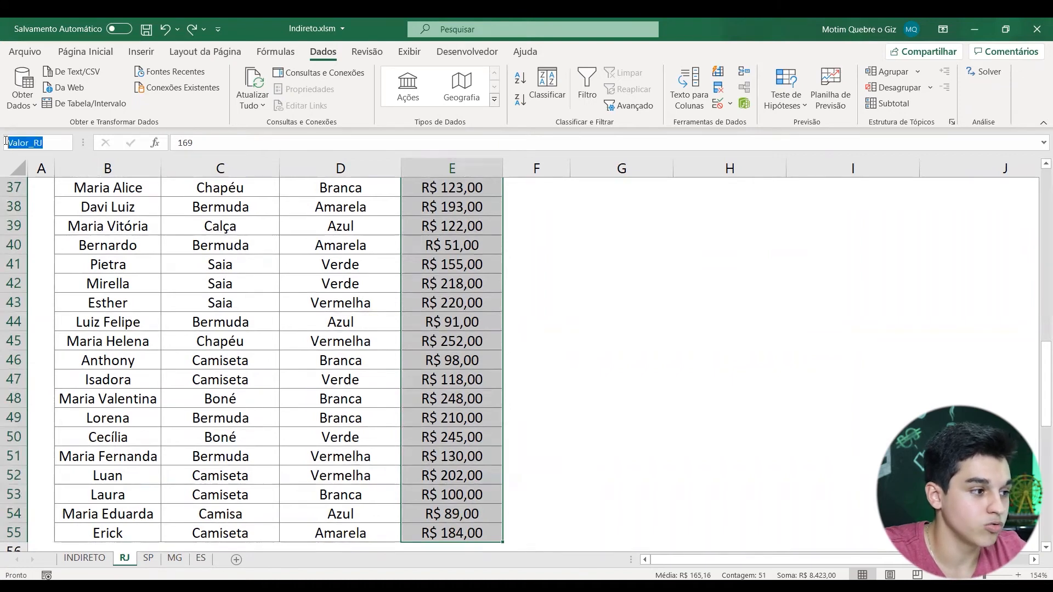
key(Return)
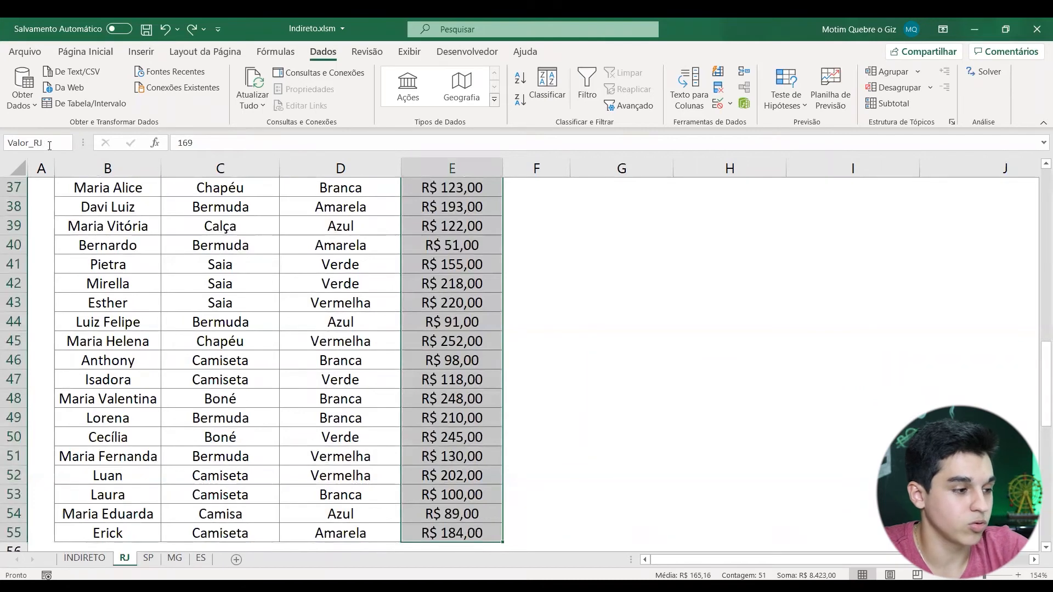
Try the formula =Valor_RJ in cell G5 of the RJ sheet, and undo it
scroll(461, 238, up, 12)
click(486, 282)
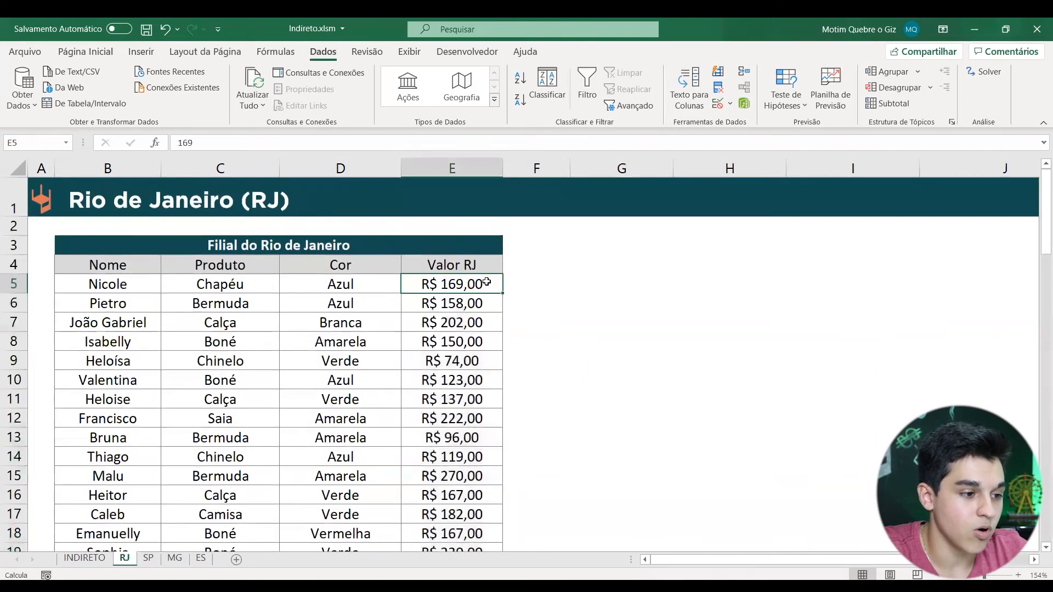
click(628, 285)
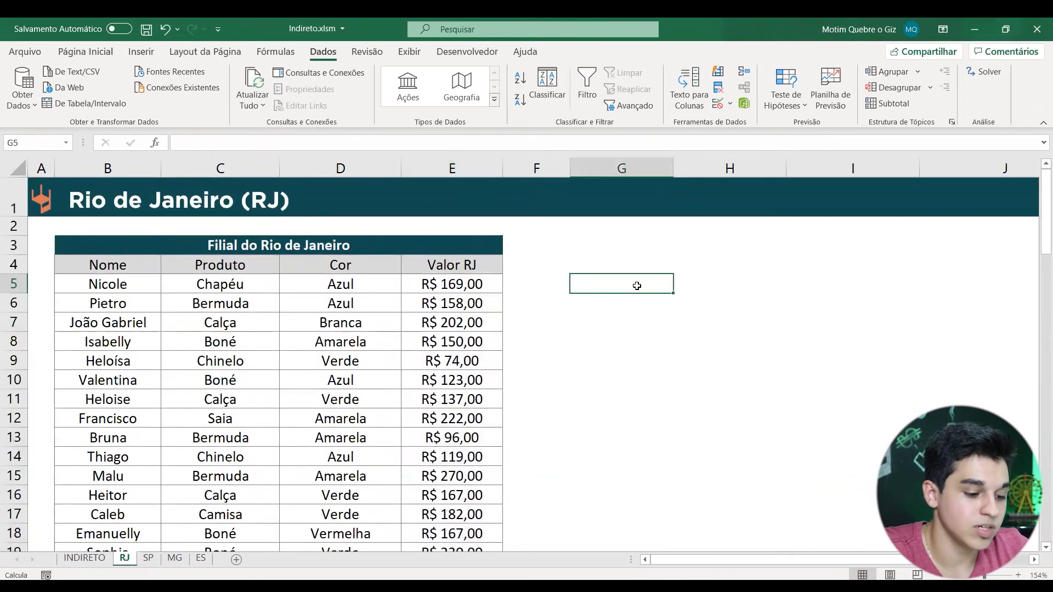
text(=VALO)
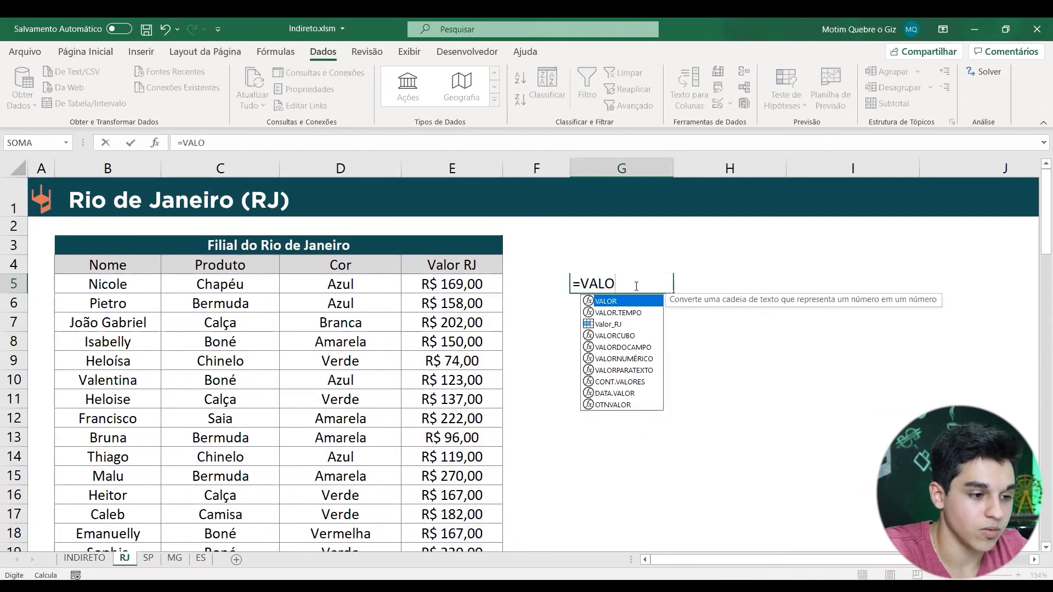
key(Down)
key(Down)
key(Tab)
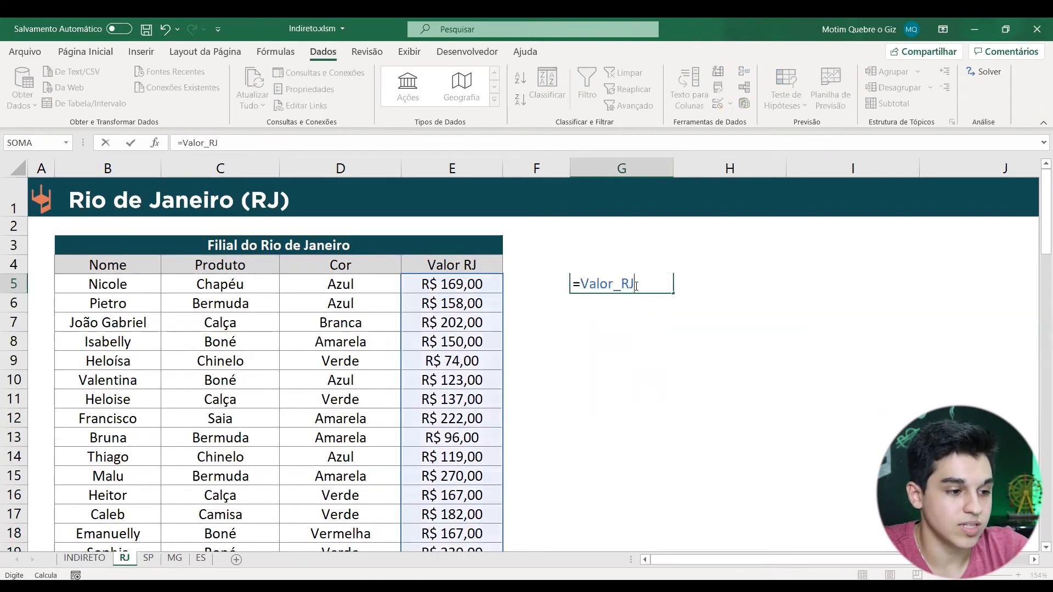
key(Return)
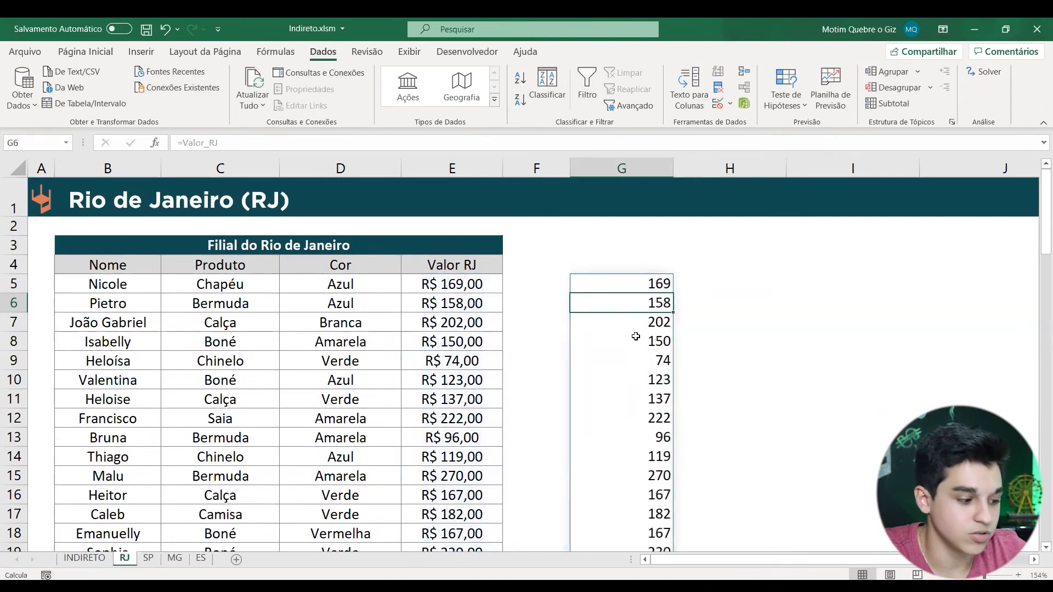
key(ctrl+z)
click(578, 344)
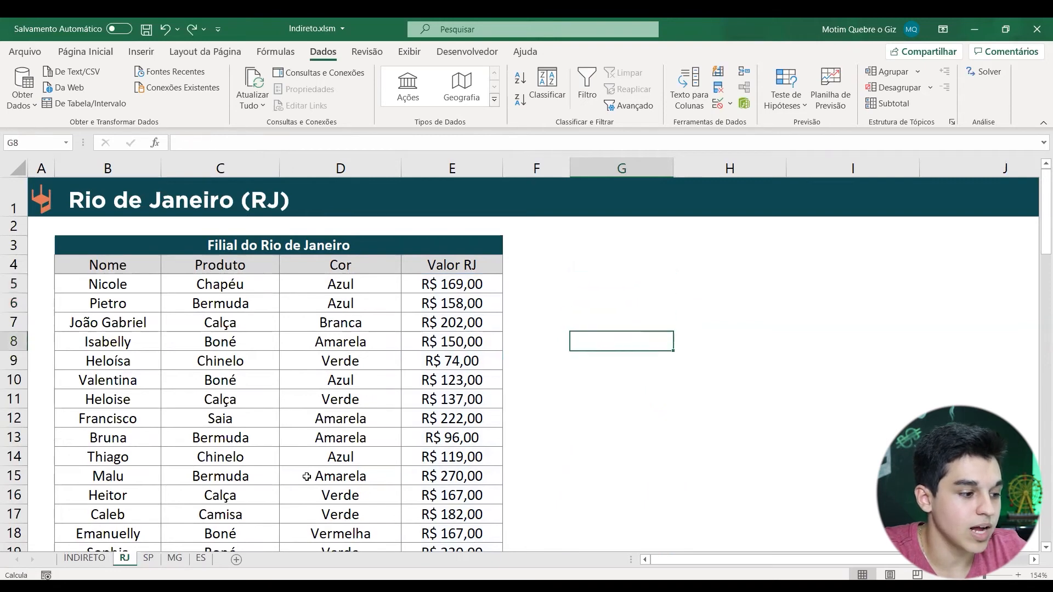
Name the range E5:E55 of the Valor SP column on the SP sheet Valor_SP
click(149, 558)
click(462, 288)
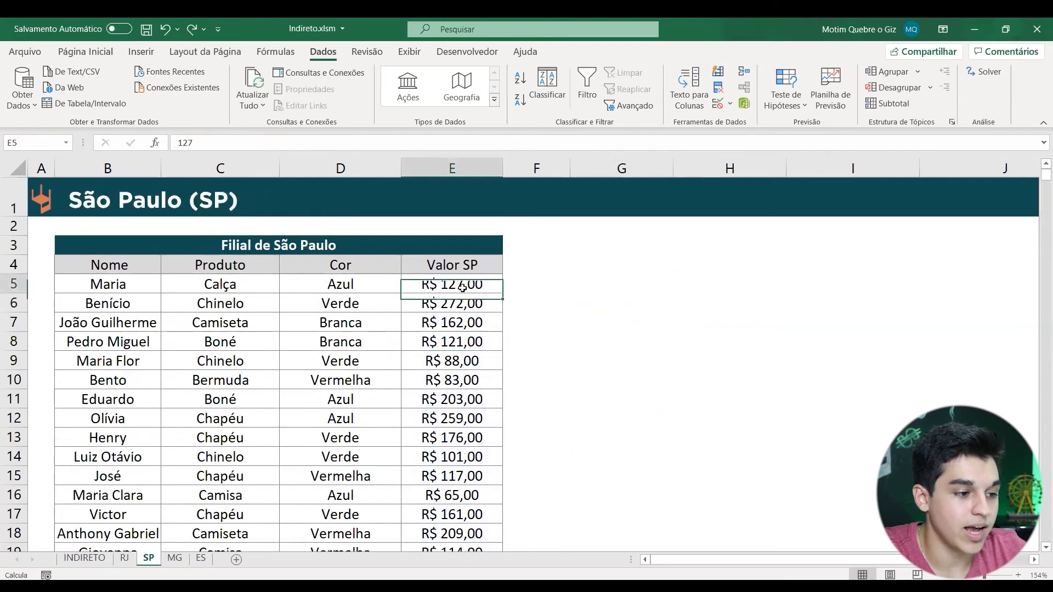
key(ctrl+shift+Down)
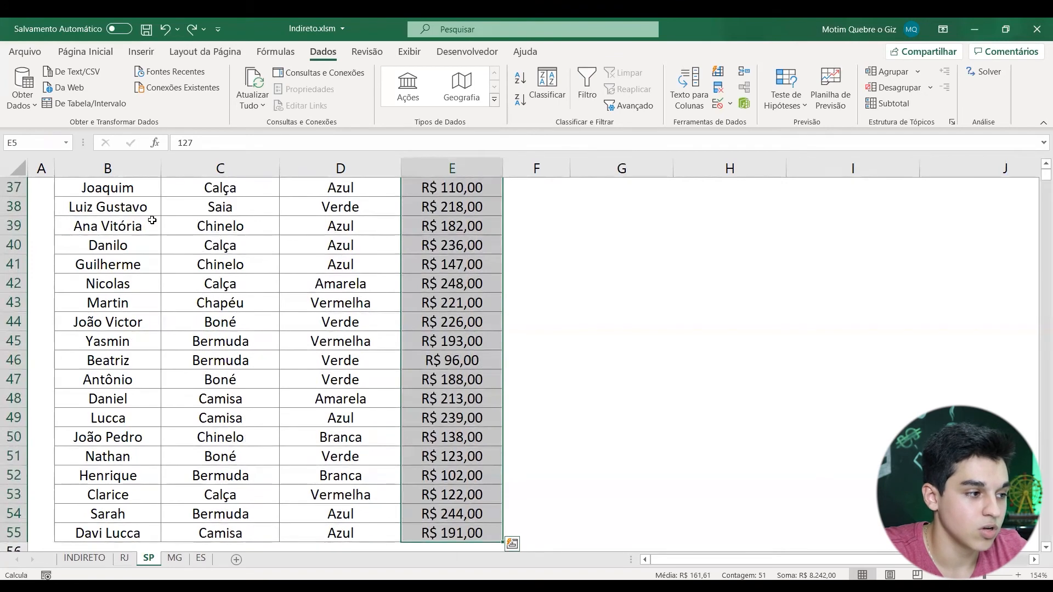
click(37, 145)
text(Valor_RJ)
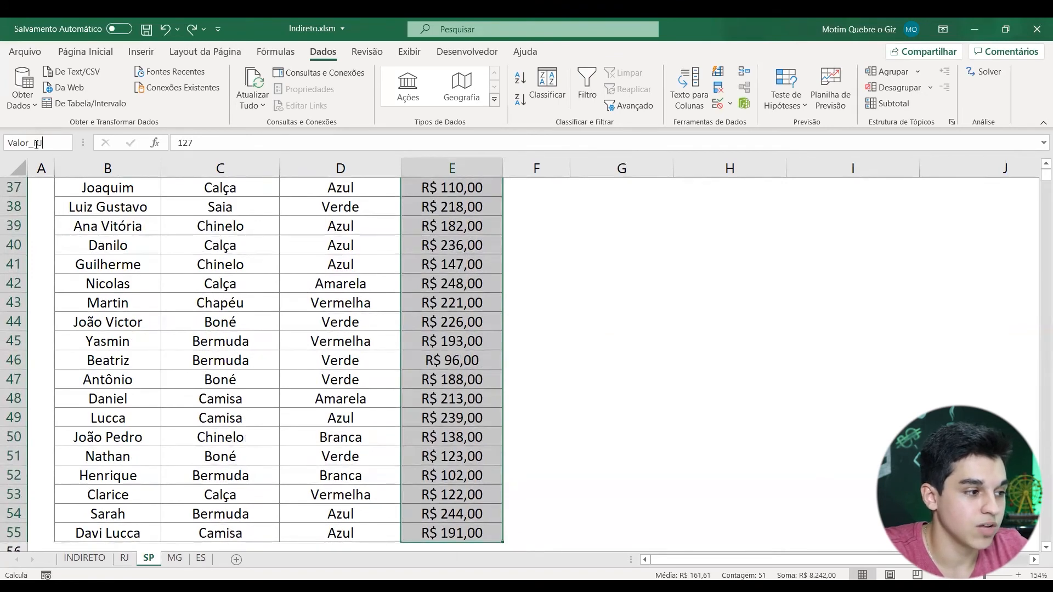
key(BackSpace)
key(BackSpace)
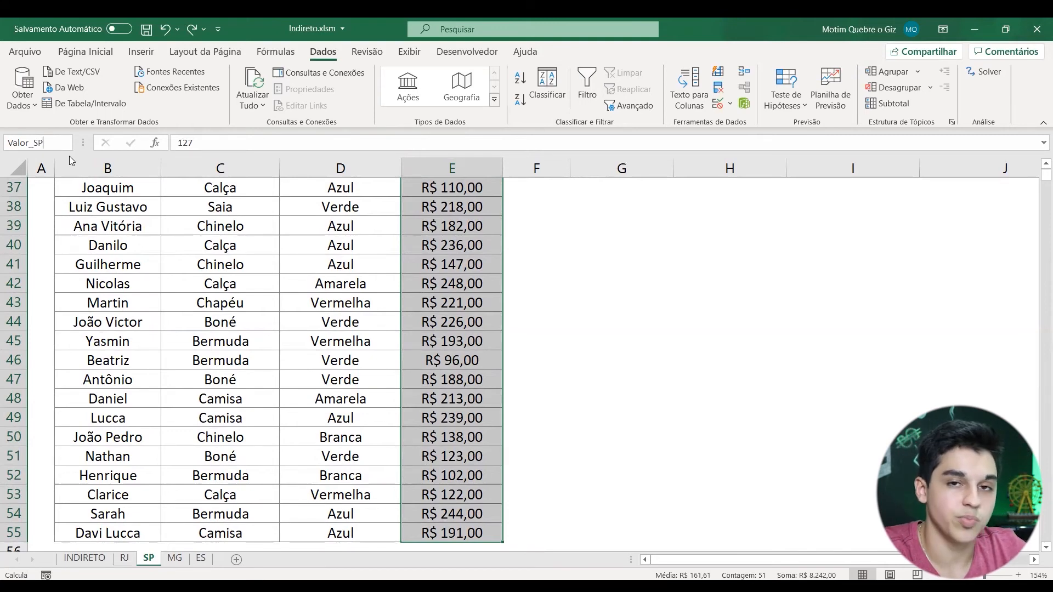
key(Return)
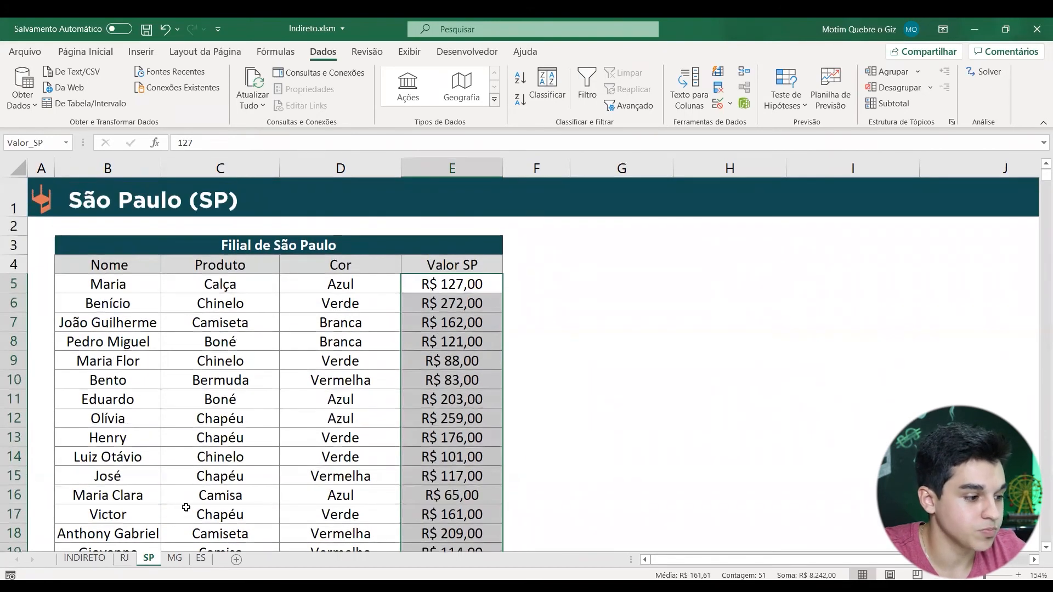
Name the range E5:E55 of the Valor MG column on the MG sheet Valor_MG
click(174, 558)
click(455, 289)
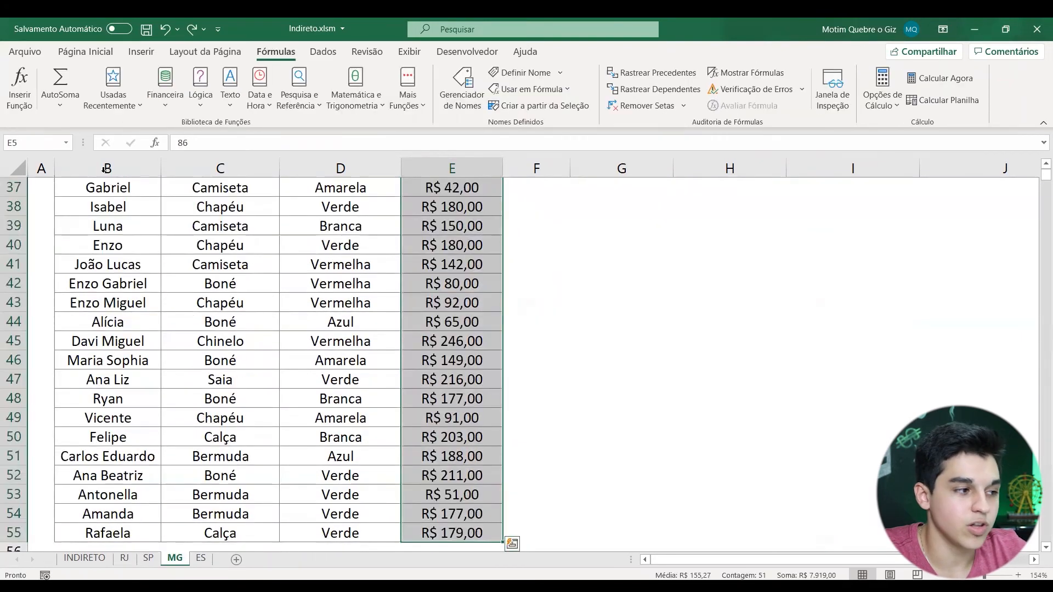
click(22, 143)
text(Valor_RJ)
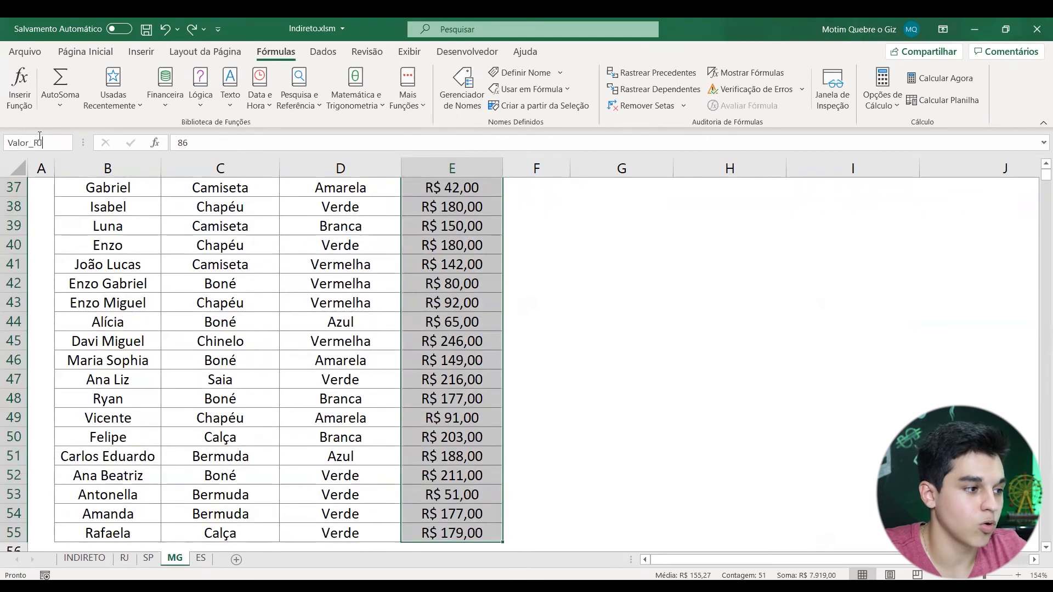
key(BackSpace)
key(BackSpace)
text(MG)
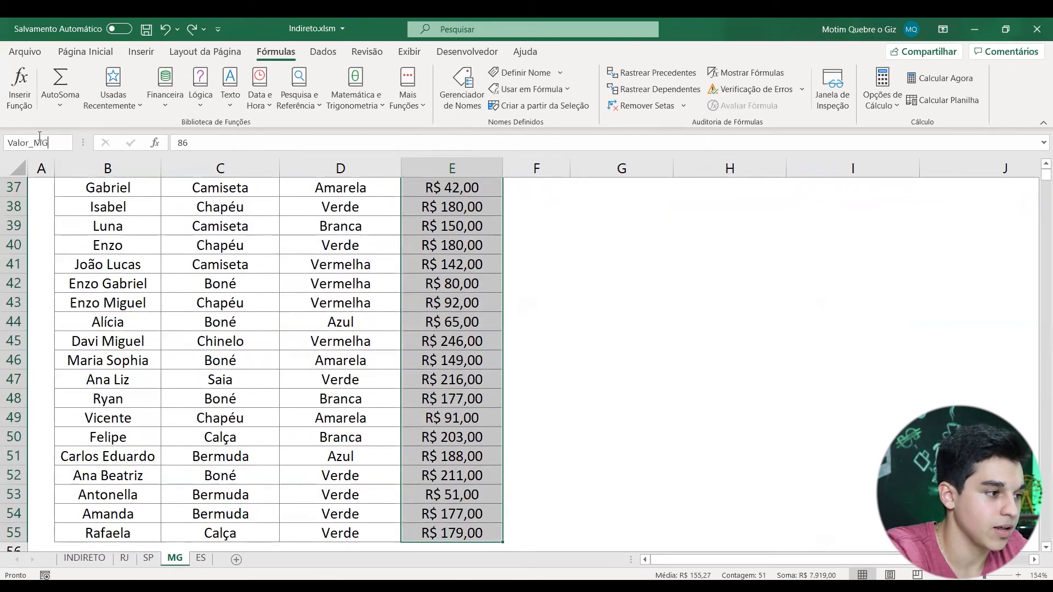
key(Return)
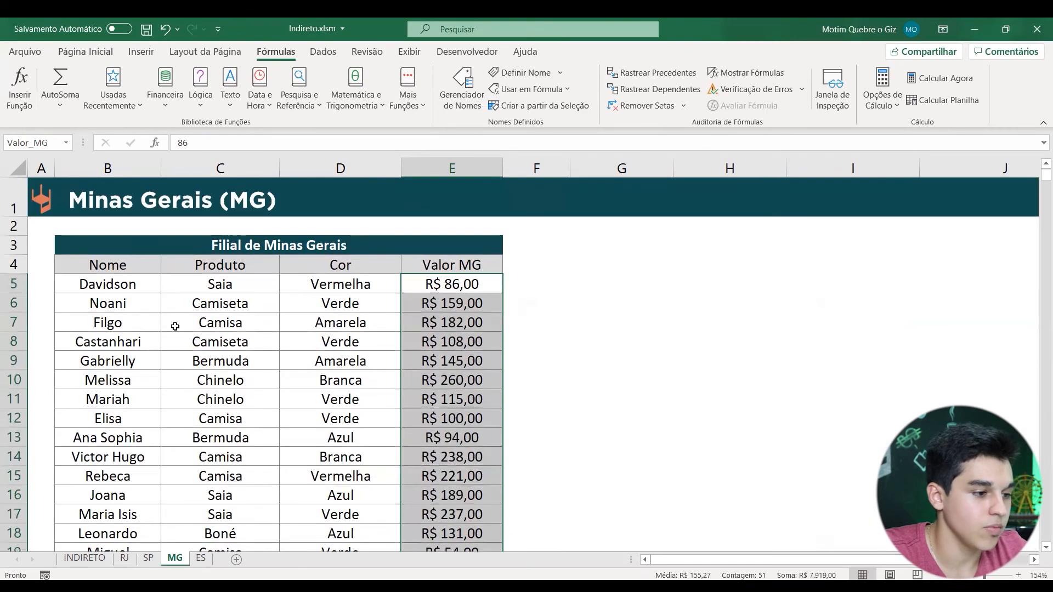
Name the range E5:E55 of the Valor ES column on the ES sheet Valor_ES
click(201, 558)
click(485, 209)
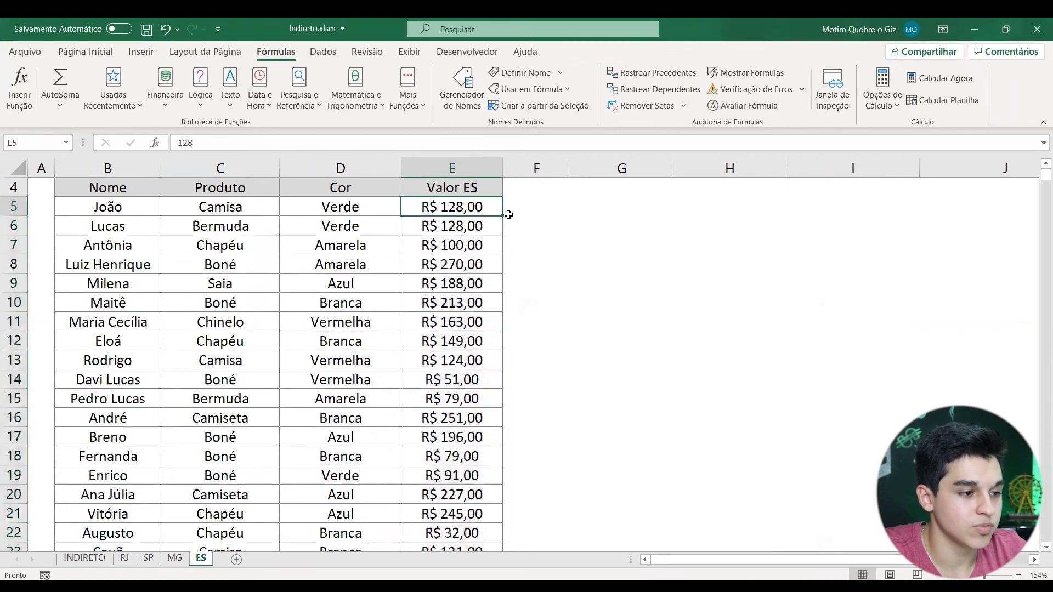
scroll(518, 254, up, 1)
key(ctrl+shift+Down)
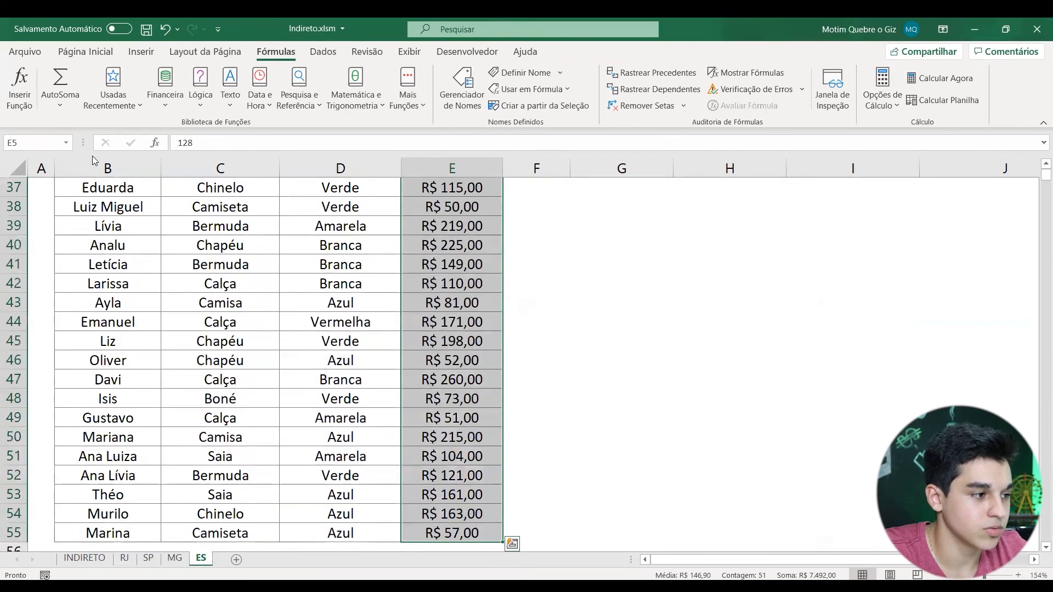
click(48, 144)
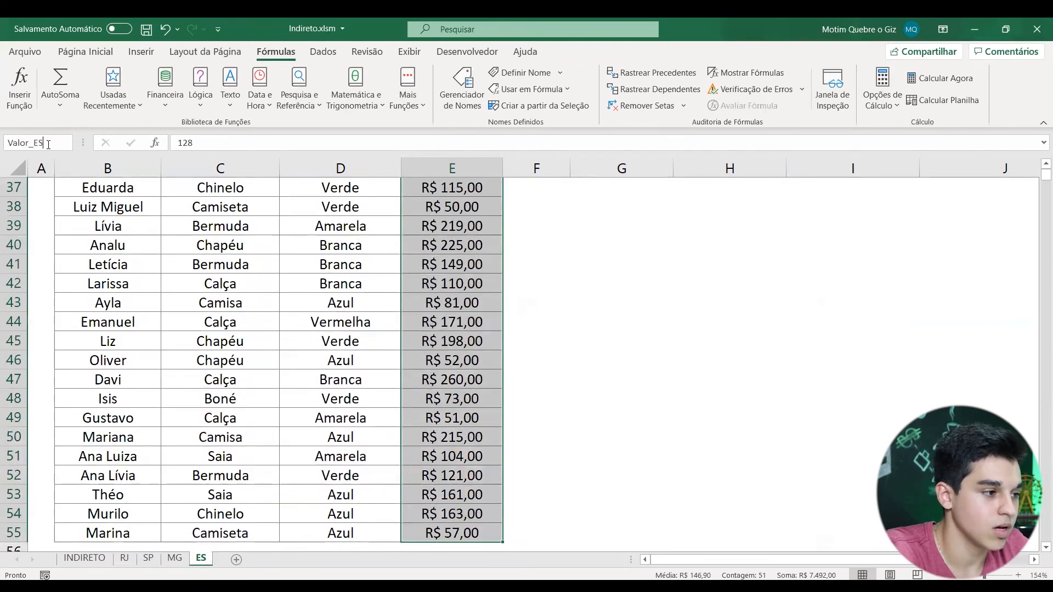
key(Return)
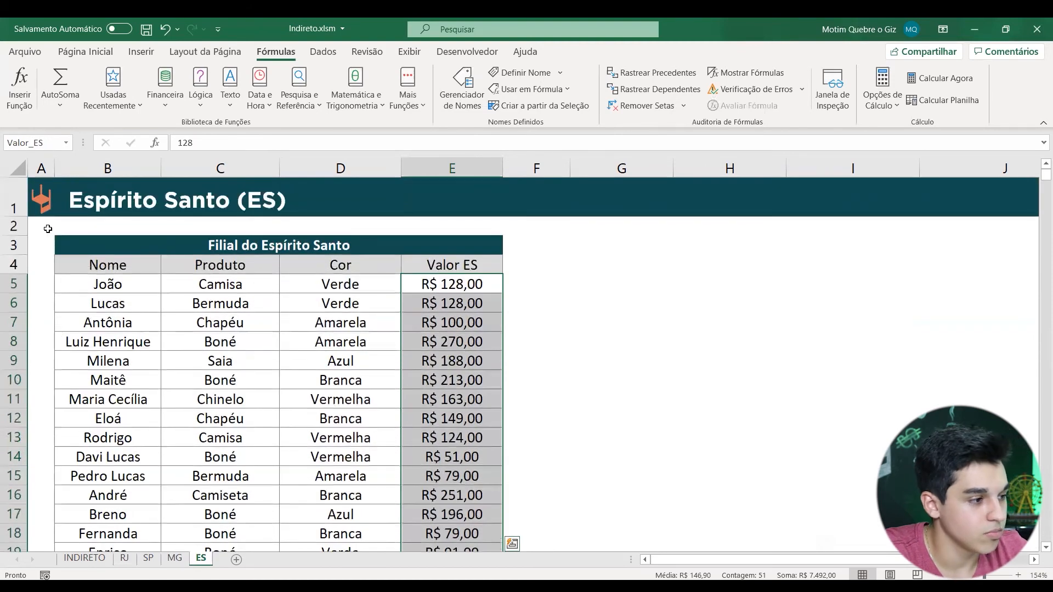
click(48, 228)
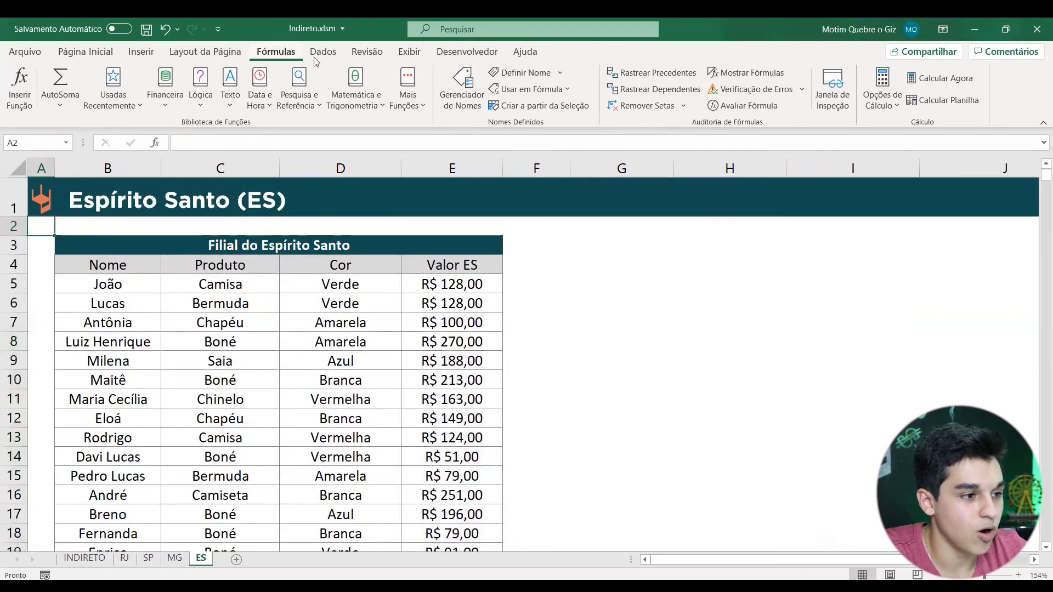
Review the workbook's defined names and their references in the Name Manager, and return to the INDIRETO sheet
click(461, 76)
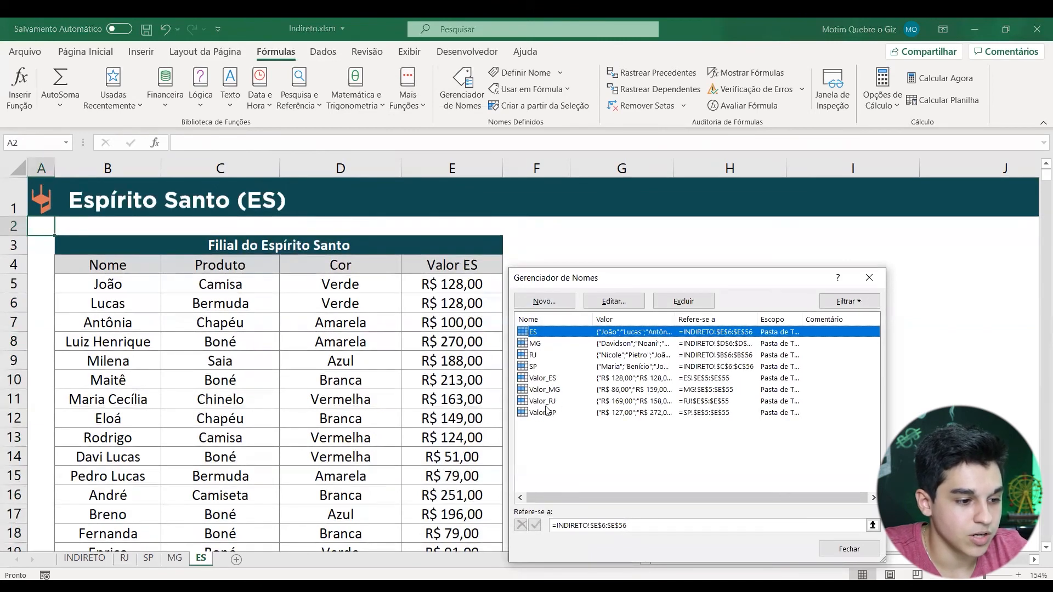
click(869, 277)
click(104, 556)
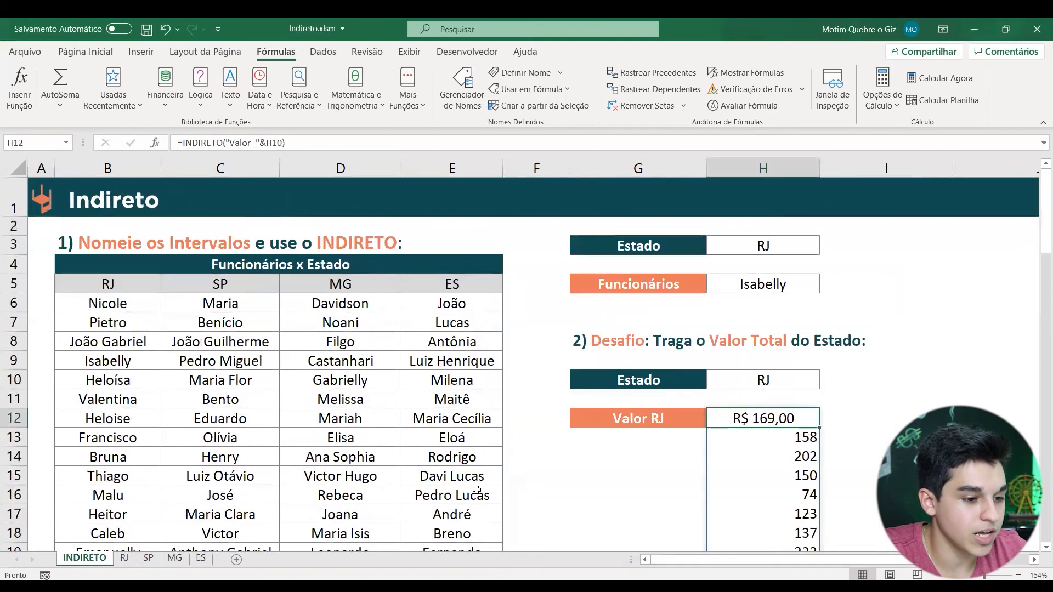
Examine the values listed from H12 downward on the INDIRETO sheet, and inspect the formula in H12 without changing it
click(589, 475)
scroll(644, 433, down, 2)
scroll(768, 364, down, 7)
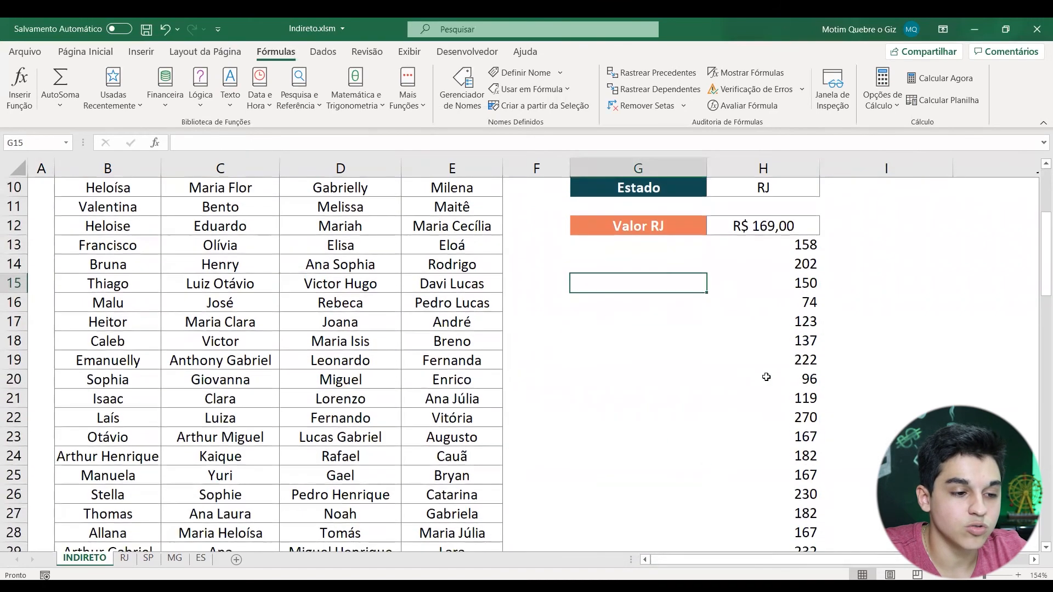
scroll(770, 418, up, 5)
scroll(773, 419, up, 4)
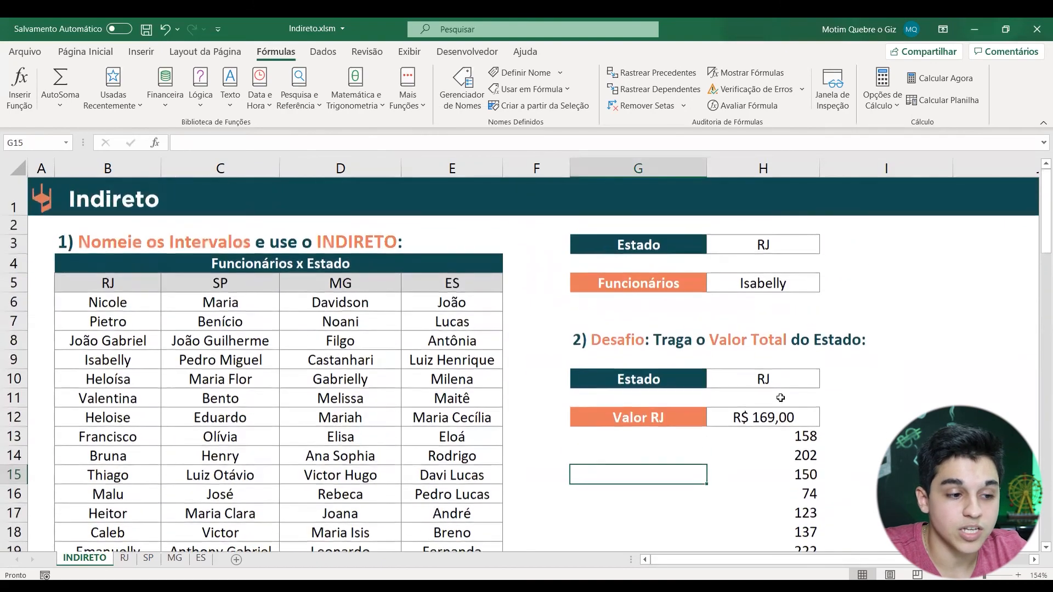
click(769, 417)
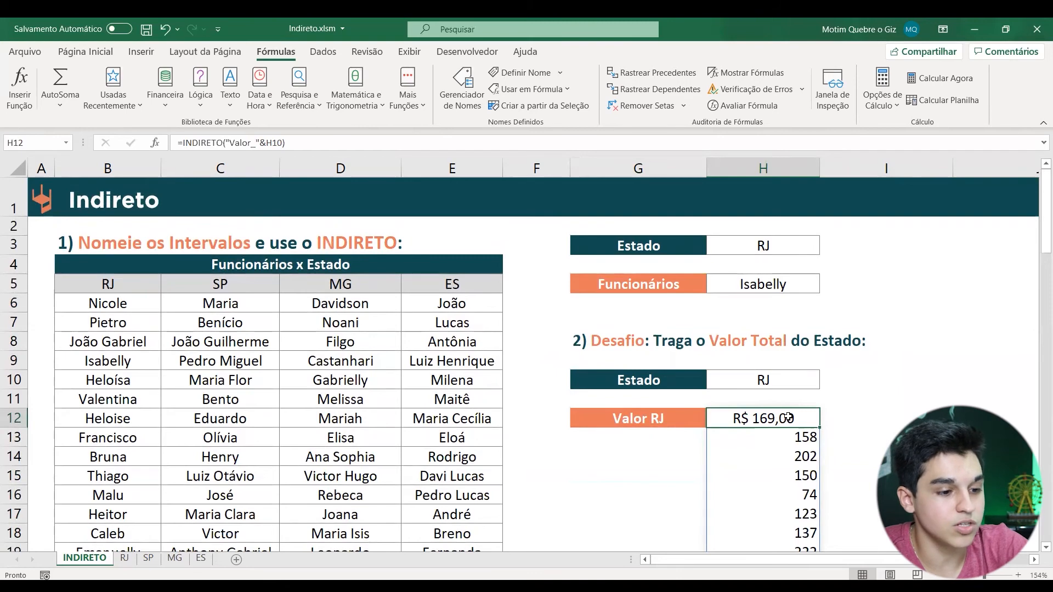
double_click(790, 417)
key(Escape)
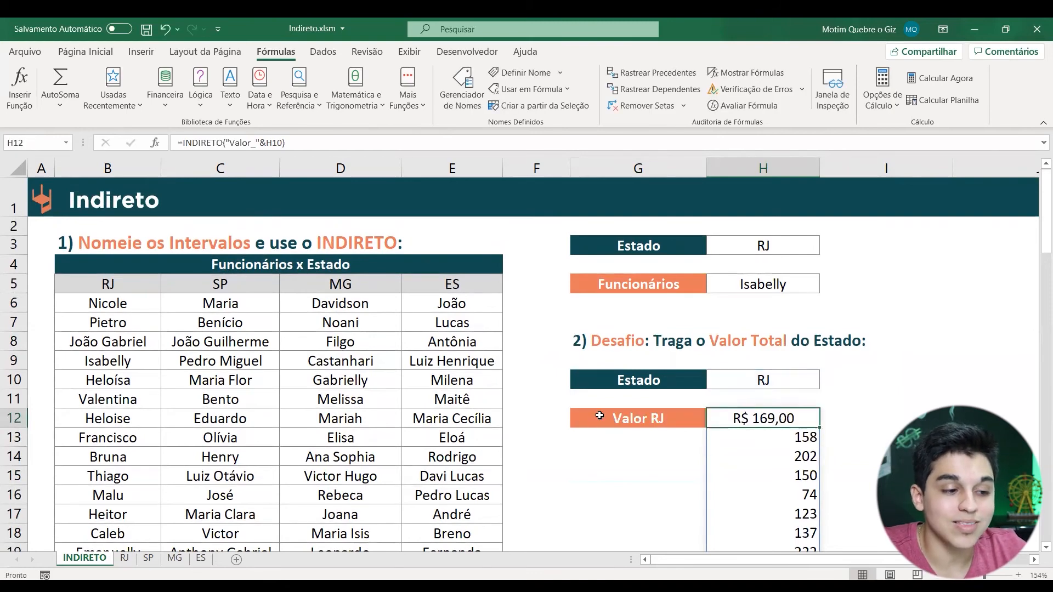
Wrap the INDIRETO formula in H12 in SOMA so it reads =SOMA(INDIRETO("Valor_"&H10))
double_click(716, 418)
click(582, 419)
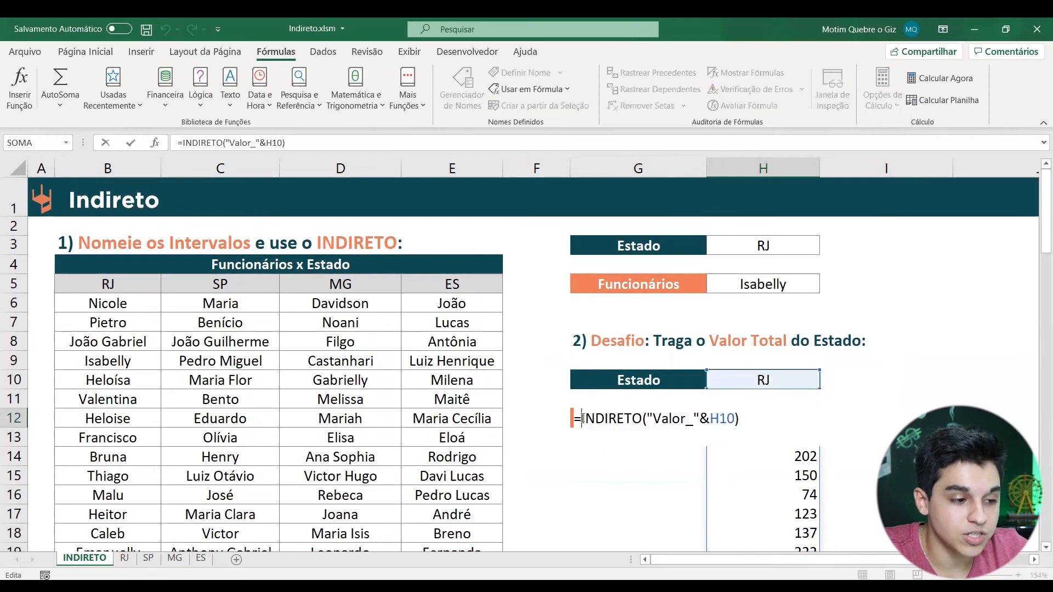
text(SOMA)
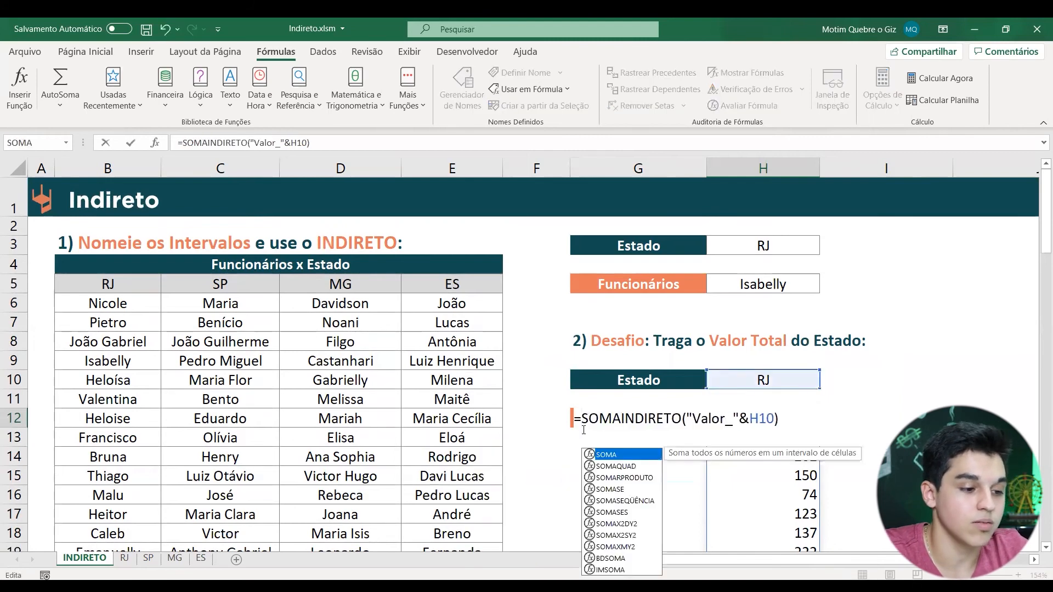
text(()
click(788, 415)
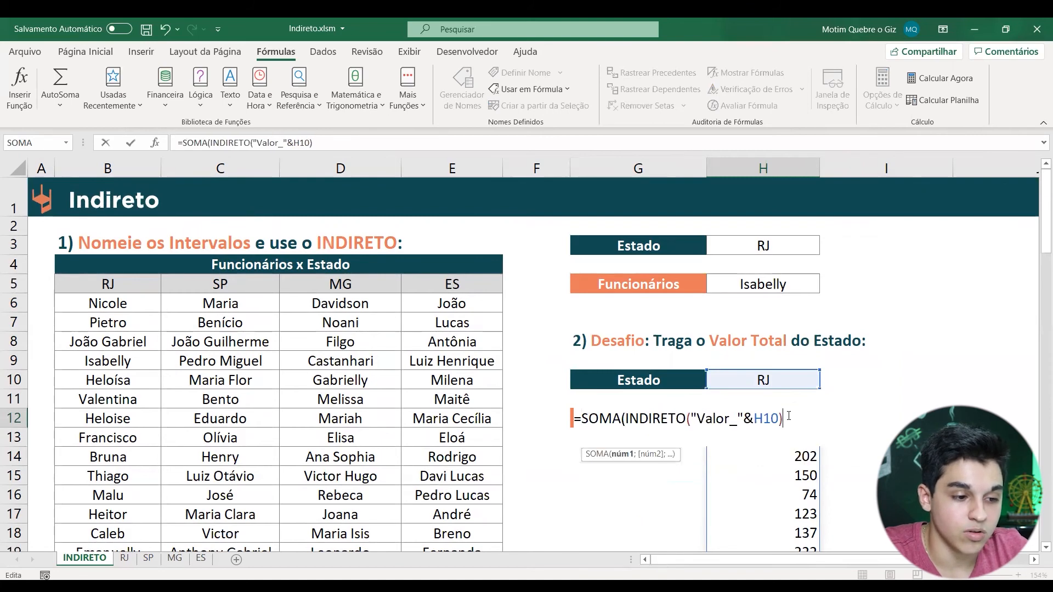
text())
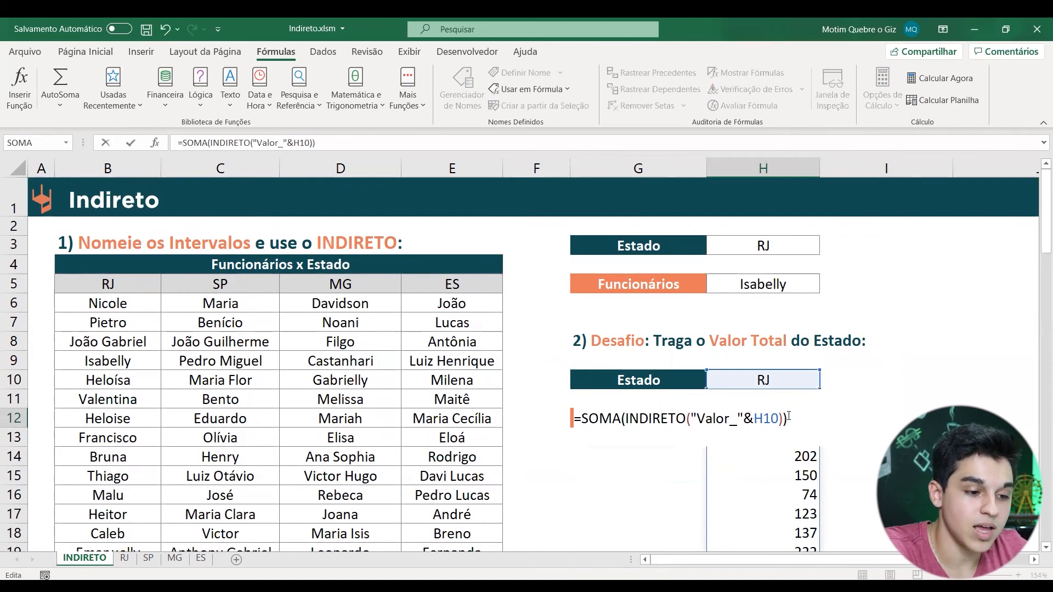
key(Return)
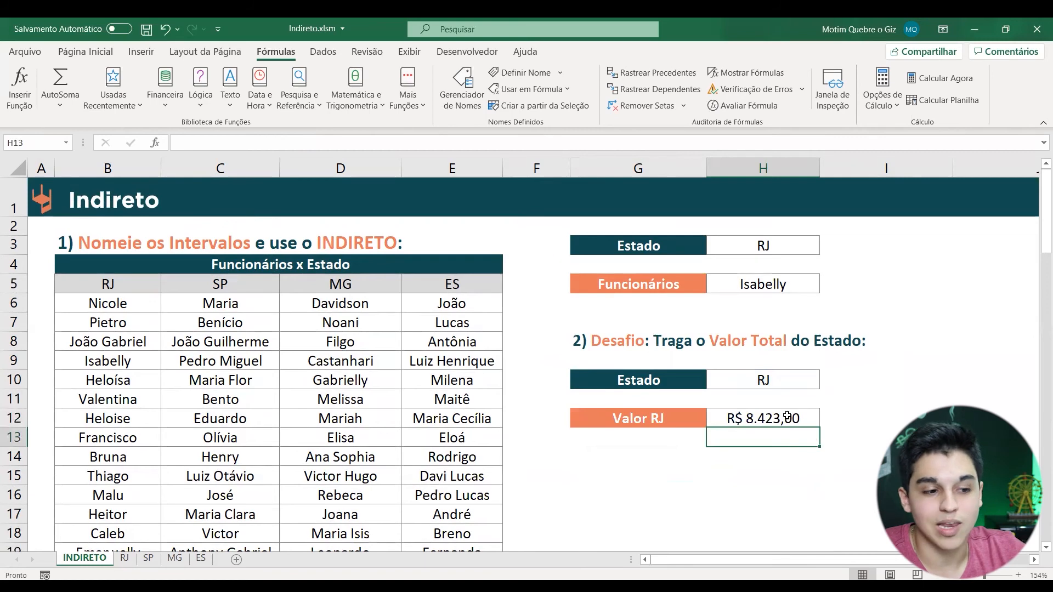
click(788, 416)
Set the Estado in H10 to SP to test the total formula
scroll(804, 428, down, 1)
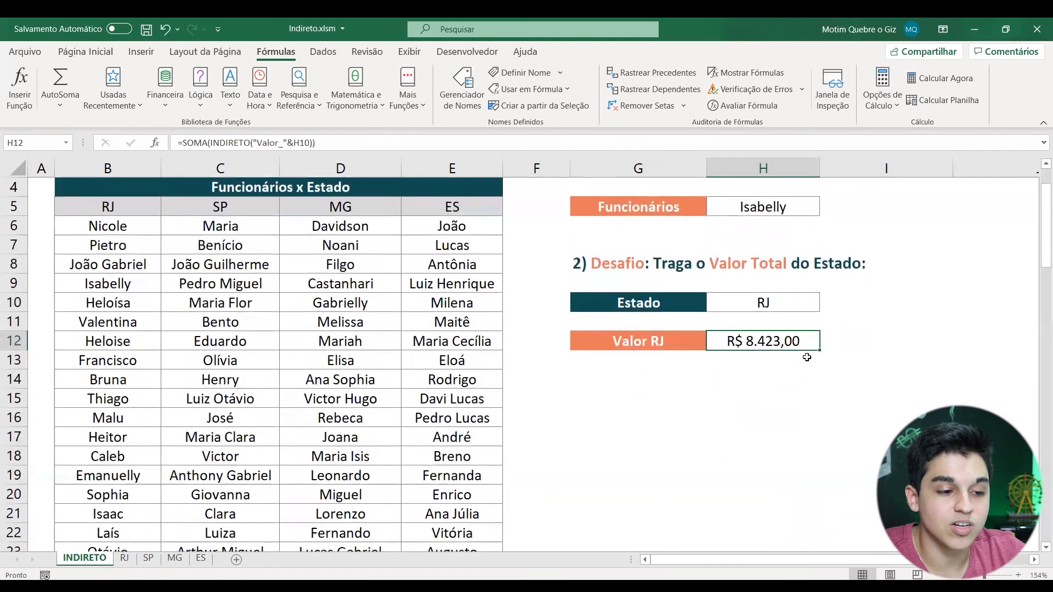
click(802, 308)
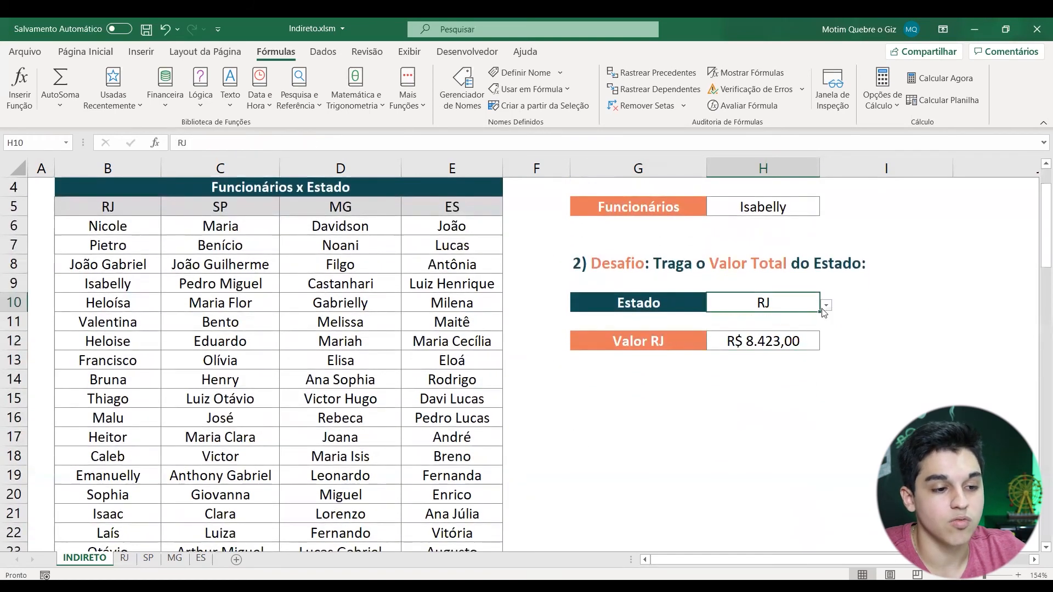
click(826, 305)
click(792, 331)
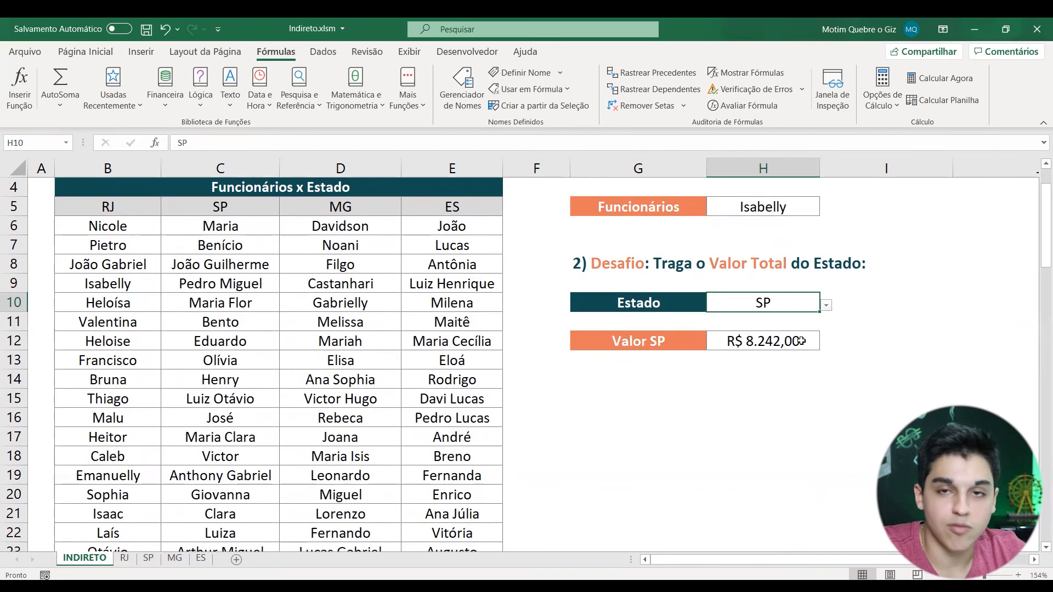
Inspect the INDIRETO and SOMA parts of the formula in H12 without changing it
double_click(800, 341)
drag(626, 341, 783, 337)
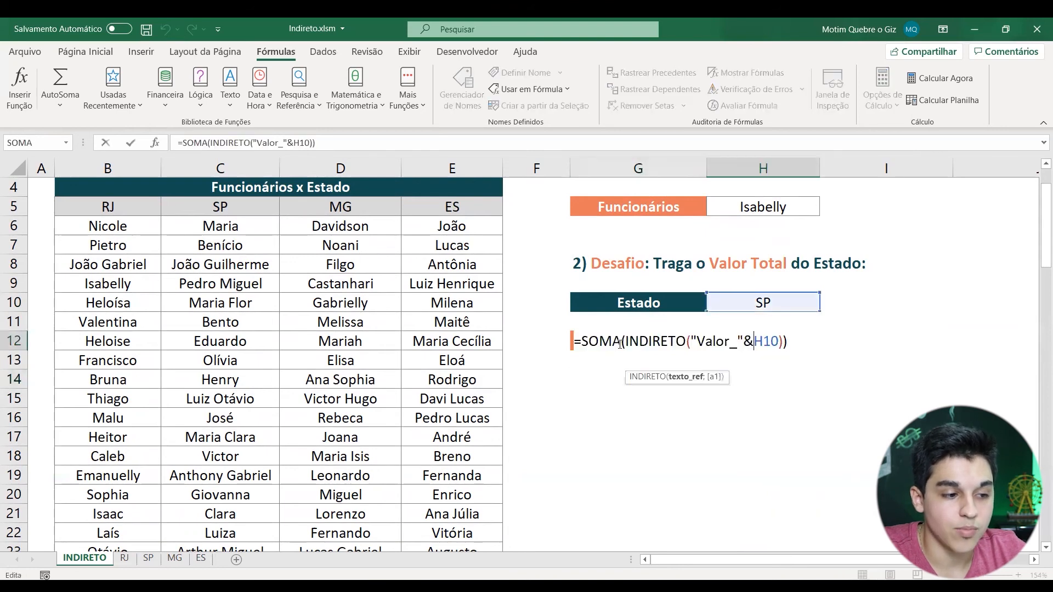
drag(576, 341, 625, 341)
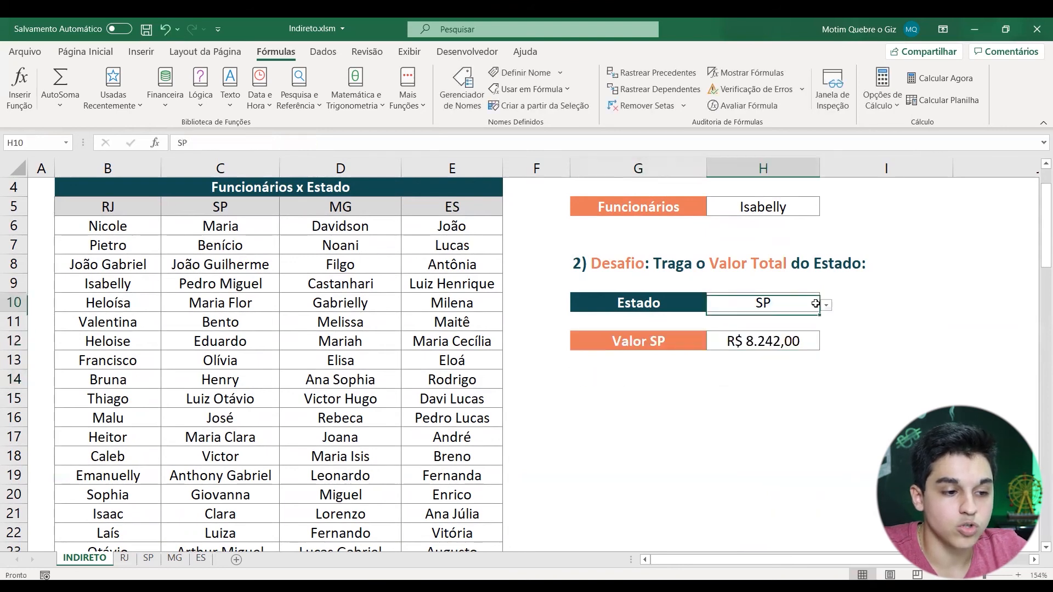
Choose MG as the Estado in H10 and review the state total below it
click(826, 305)
click(760, 345)
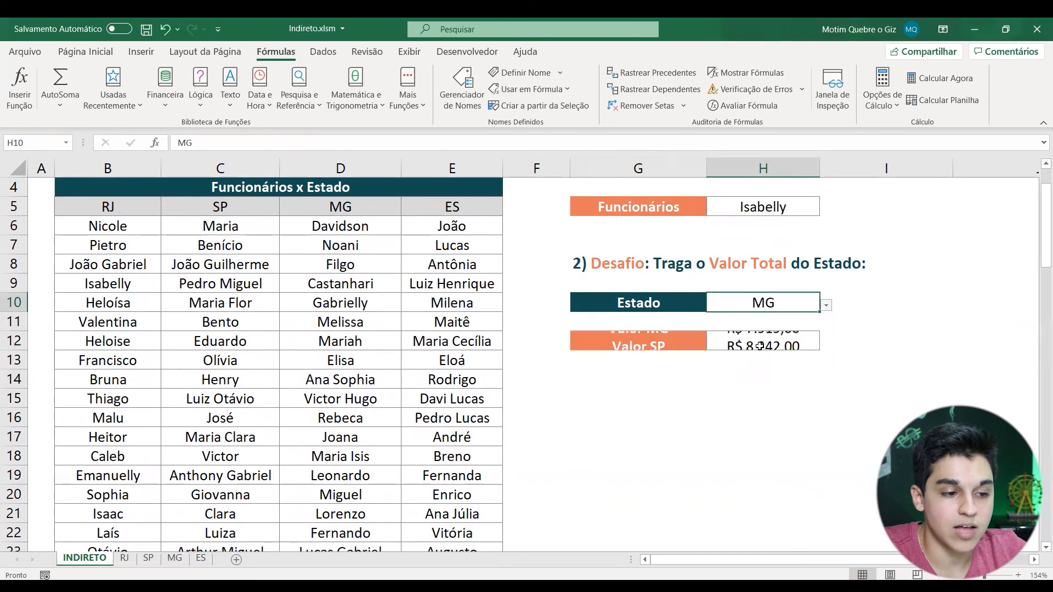
scroll(764, 480, down, 1)
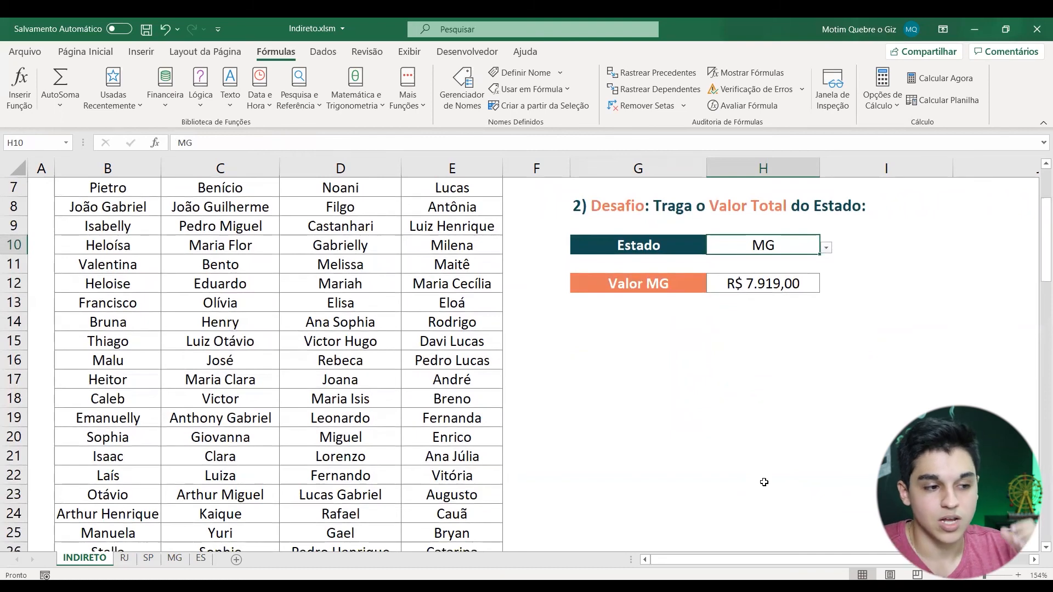
scroll(764, 482, up, 2)
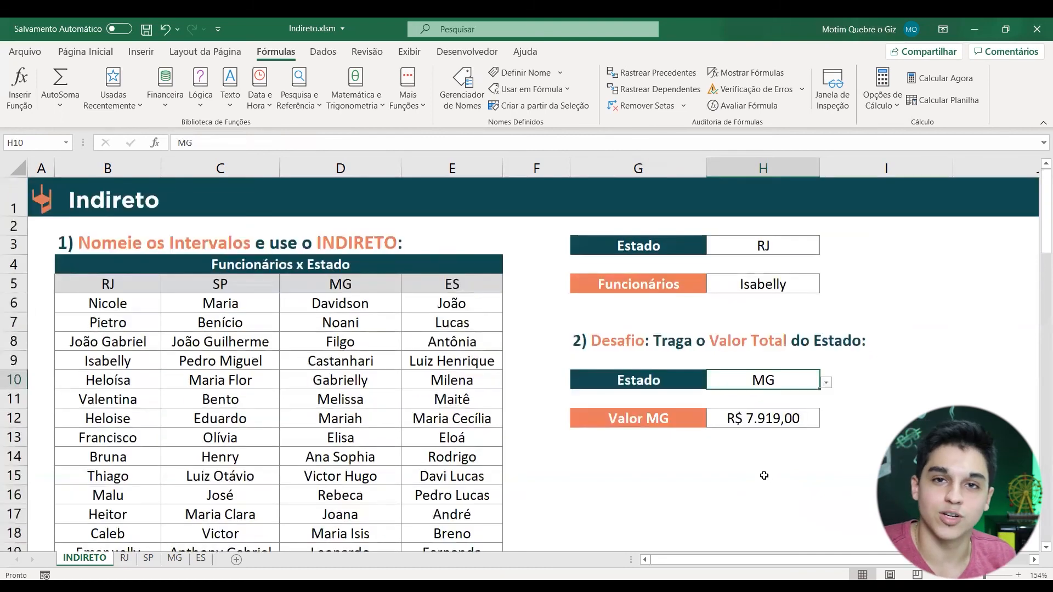